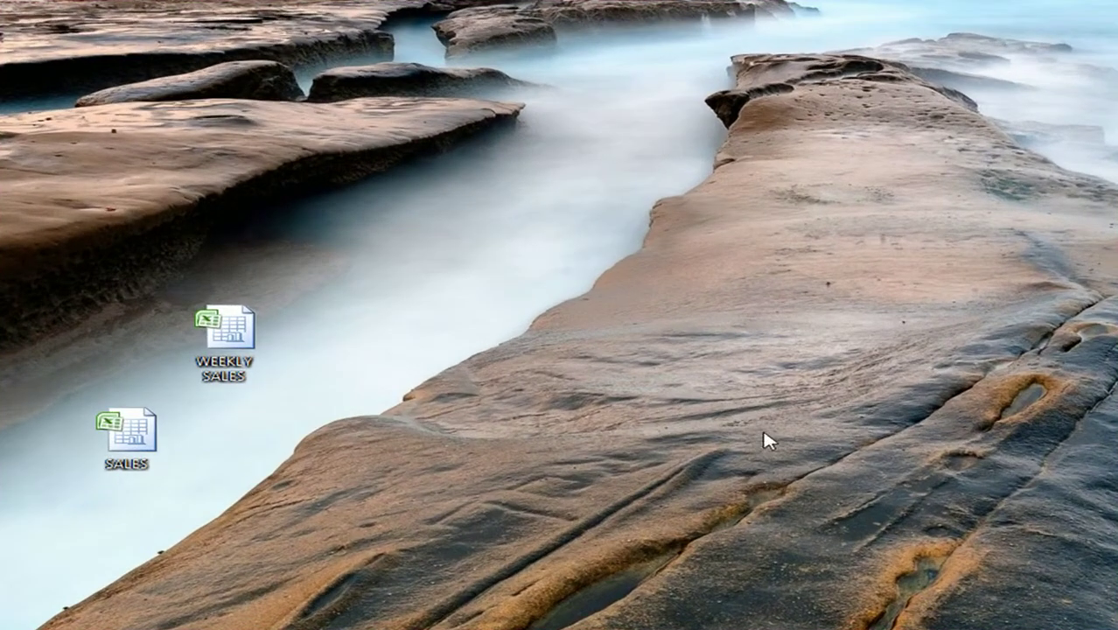
Step: Open the SALES workbook from its desktop icon
double_click(148, 436)
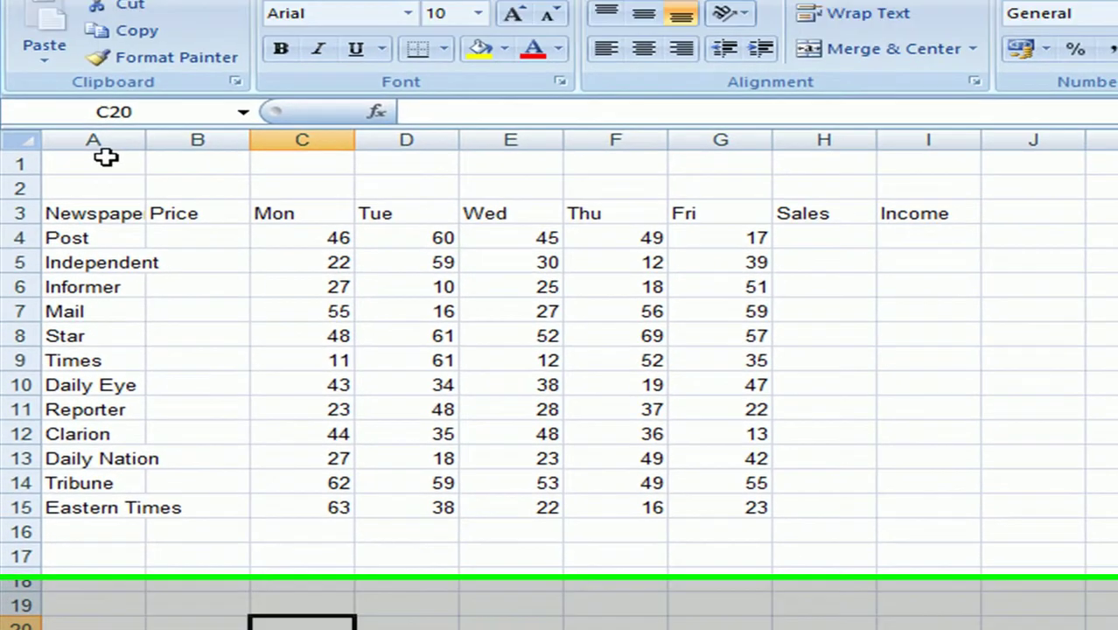
Step: Merge and centre A1:I1 and enter the title 'Fiojons Sales'
drag(111, 48, 297, 47)
drag(277, 231, 893, 234)
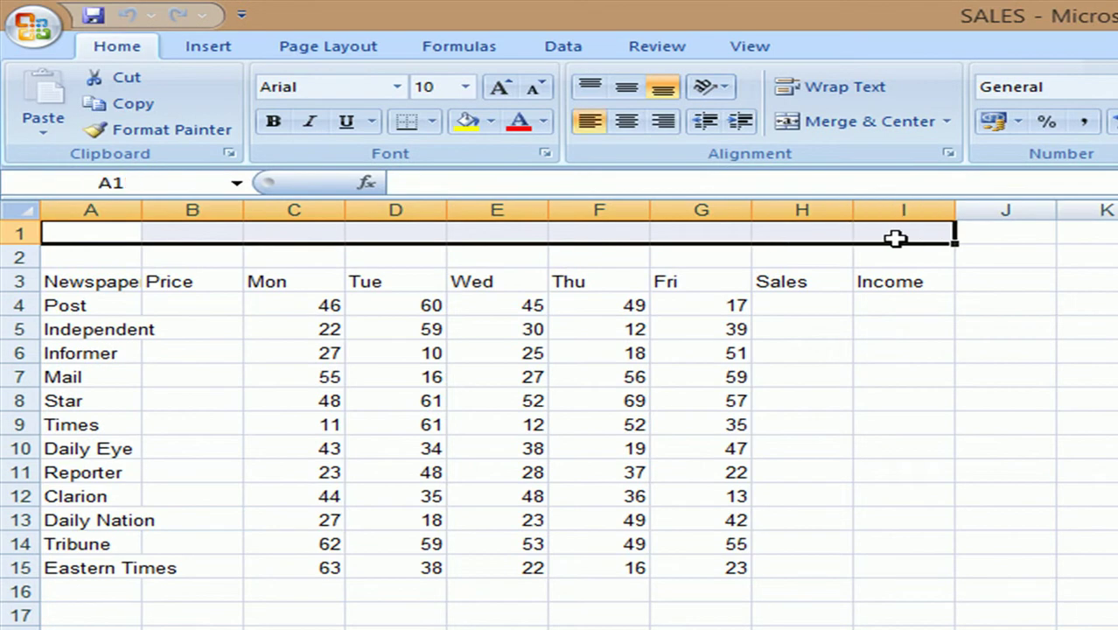
click(845, 126)
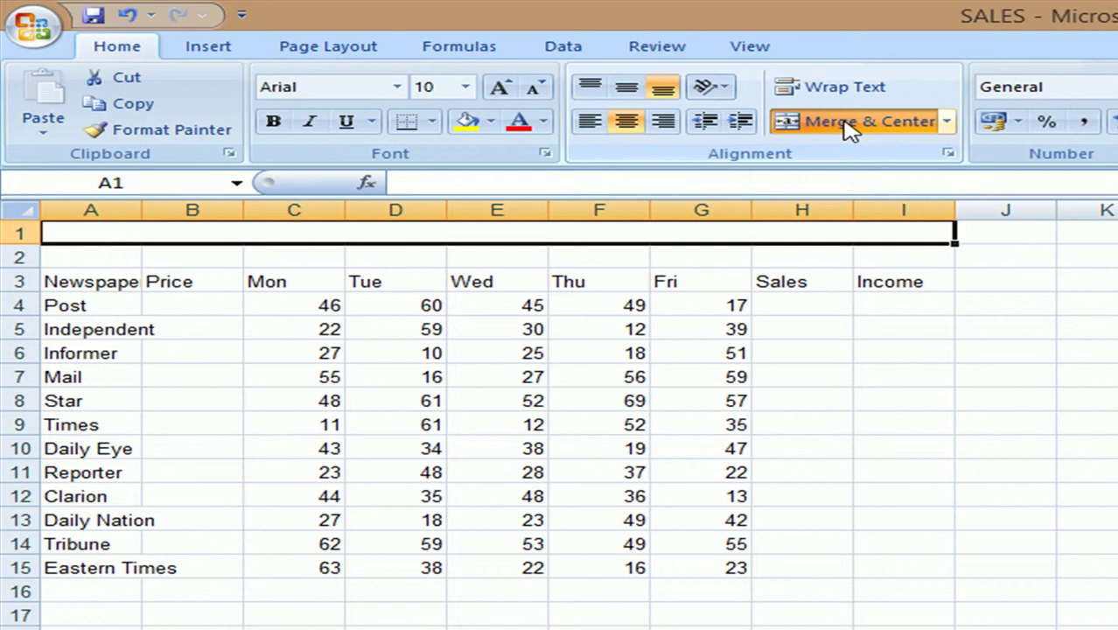
text(Fiojons Sales)
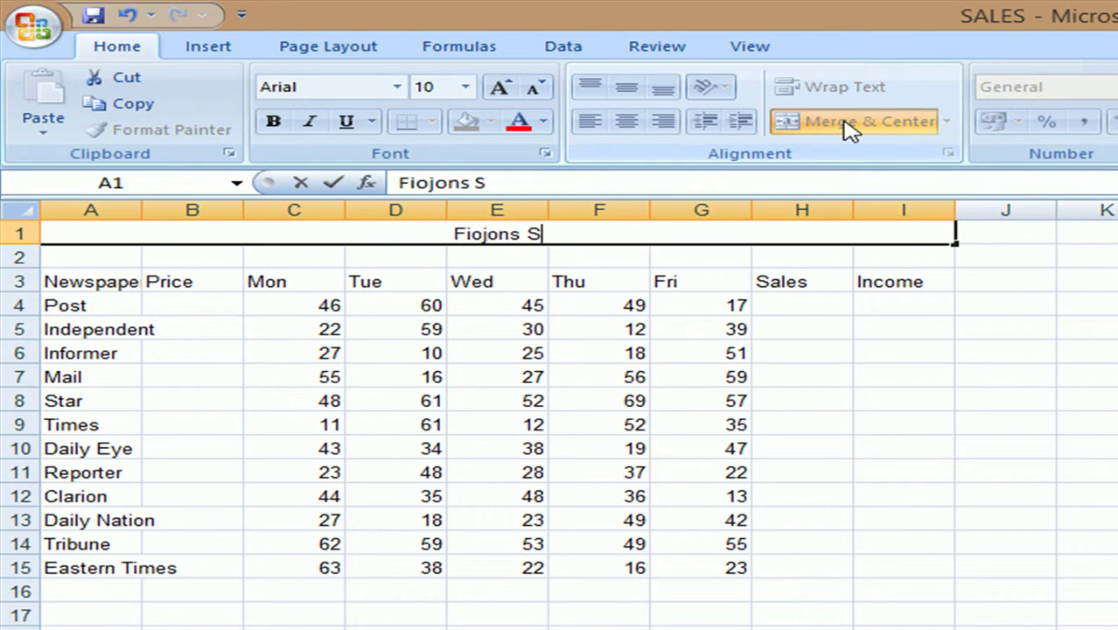
key(ctrl+Return)
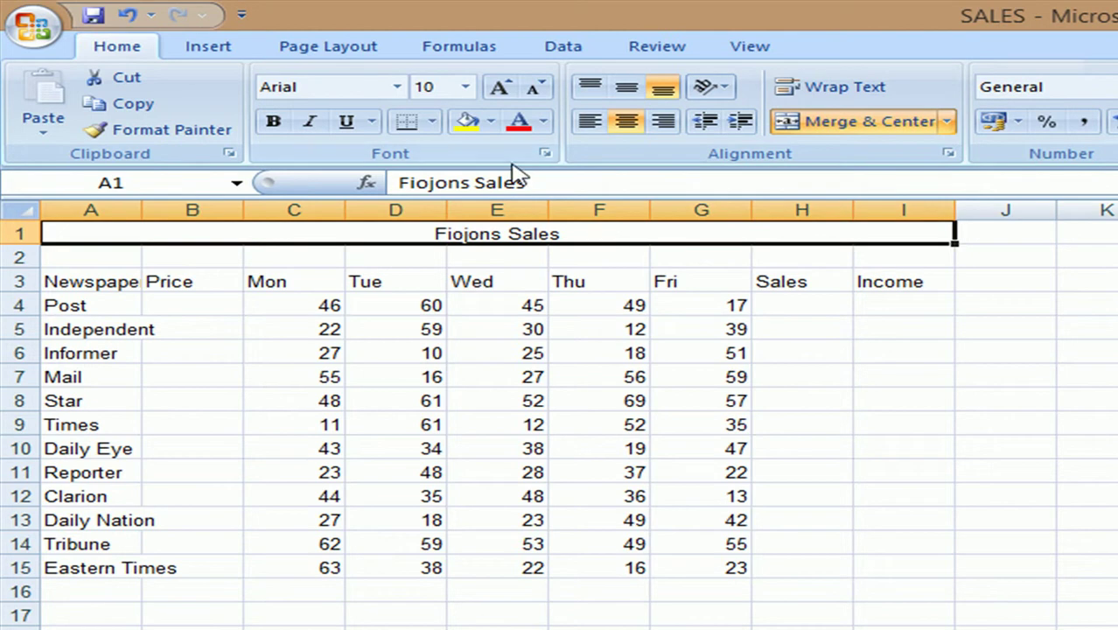
Step: Make the title bold at 20-point font size
drag(533, 182, 400, 182)
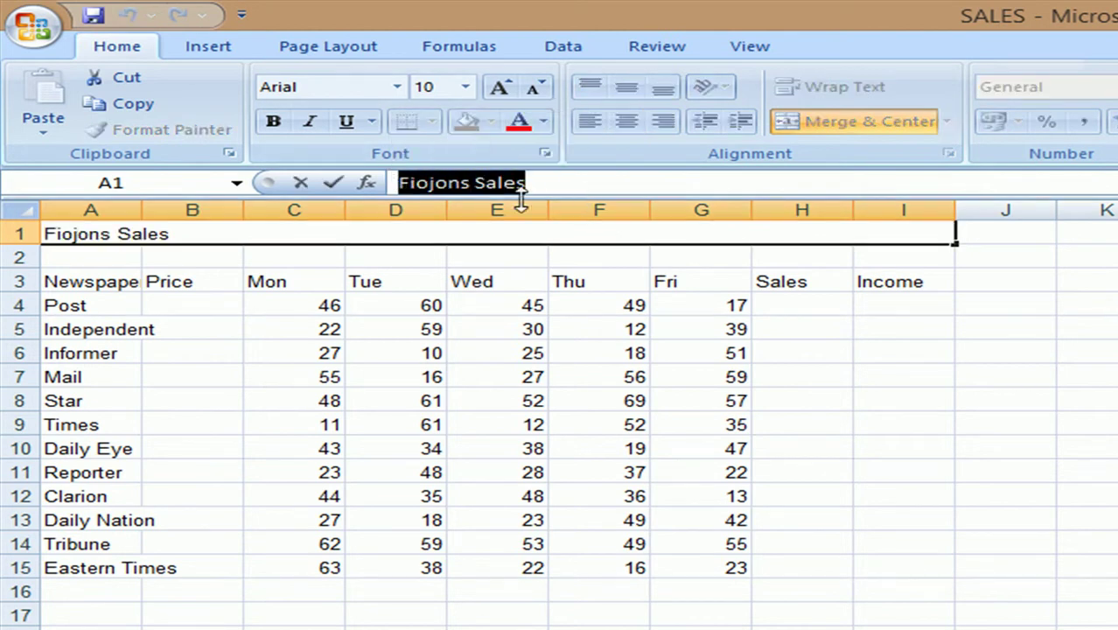
click(280, 131)
click(442, 88)
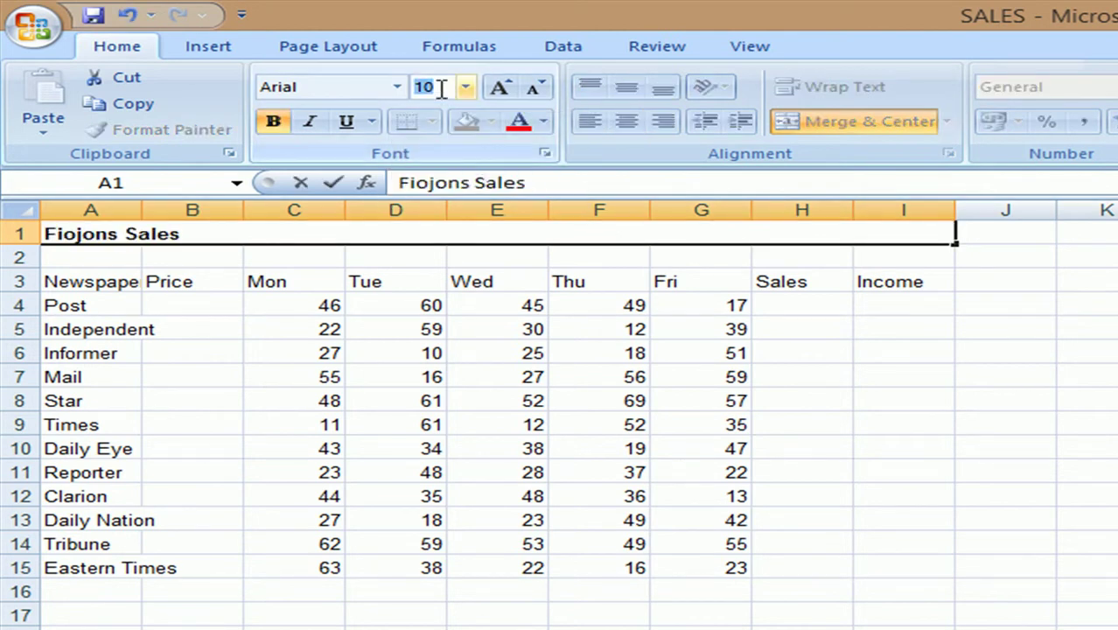
text(20)
key(Return)
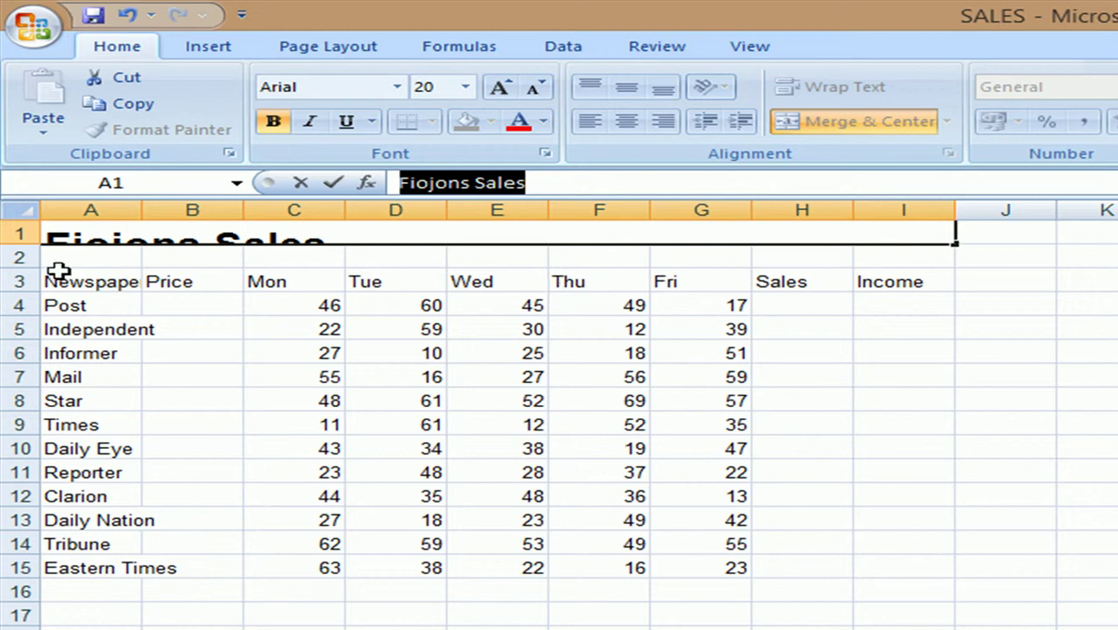
Step: Bold the row 3 headers and centre the daily figures in C4:G15
click(19, 283)
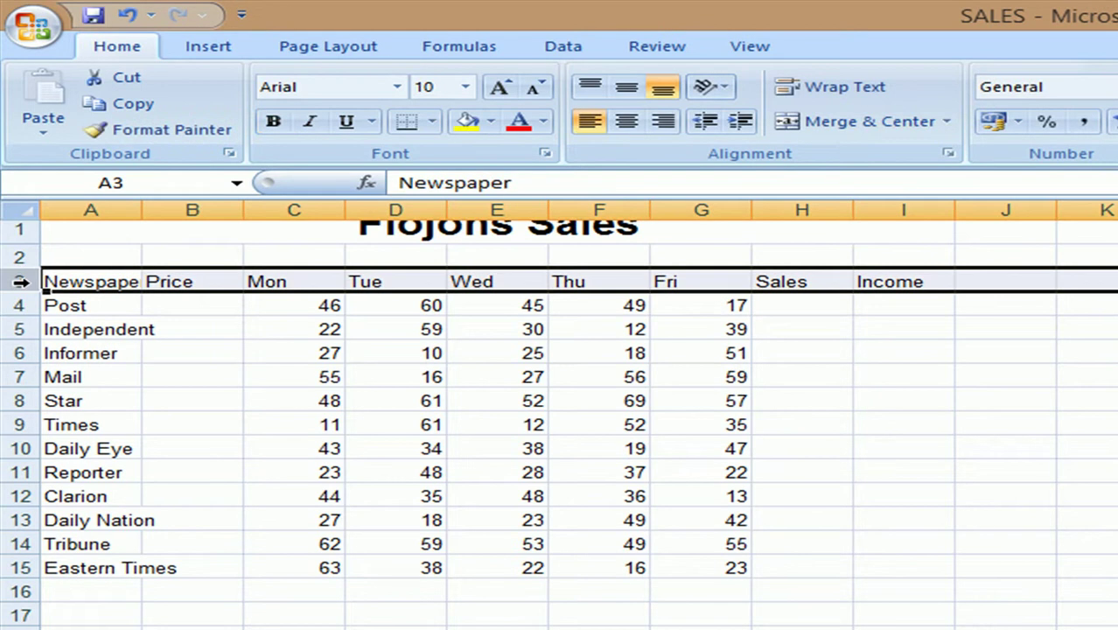
click(277, 122)
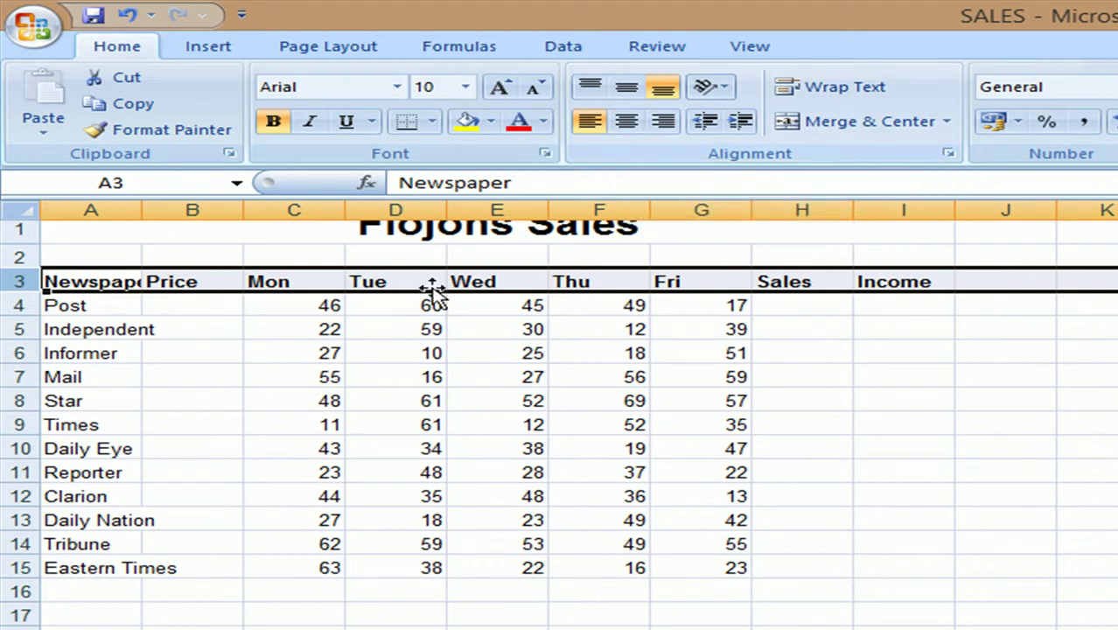
drag(300, 305, 827, 558)
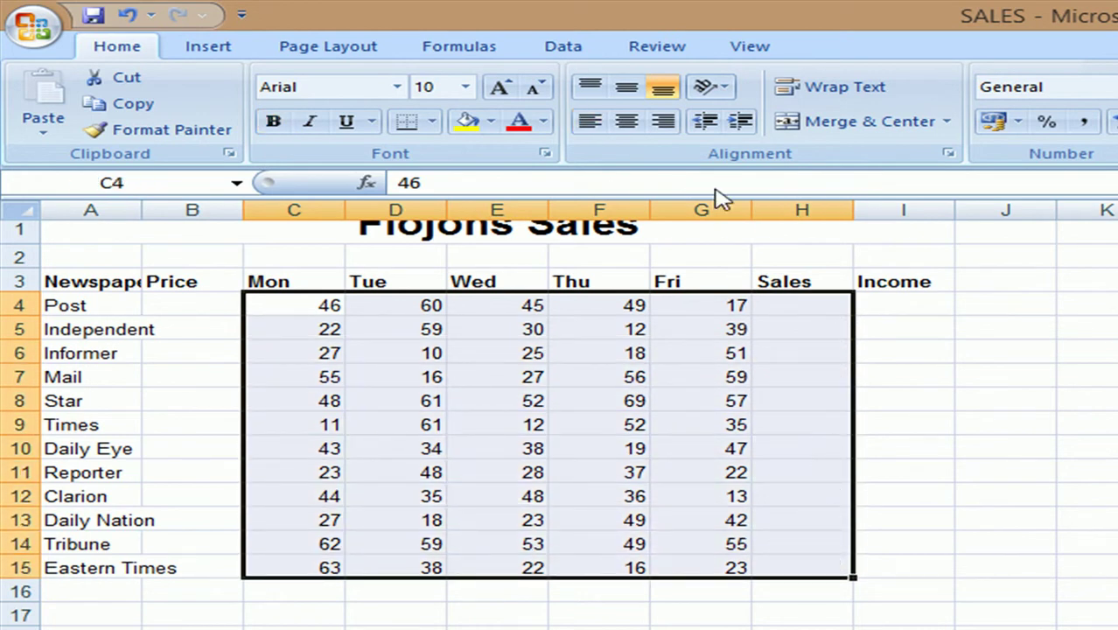
click(629, 125)
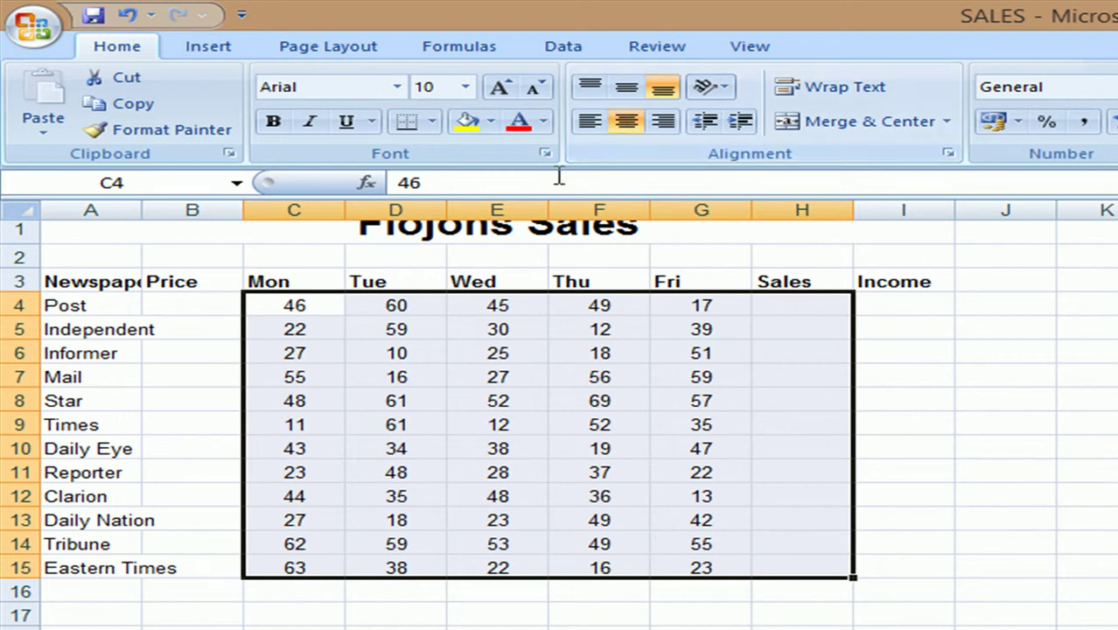
Step: Fit row 1 height to the title and widen column A for the newspaper names
click(28, 243)
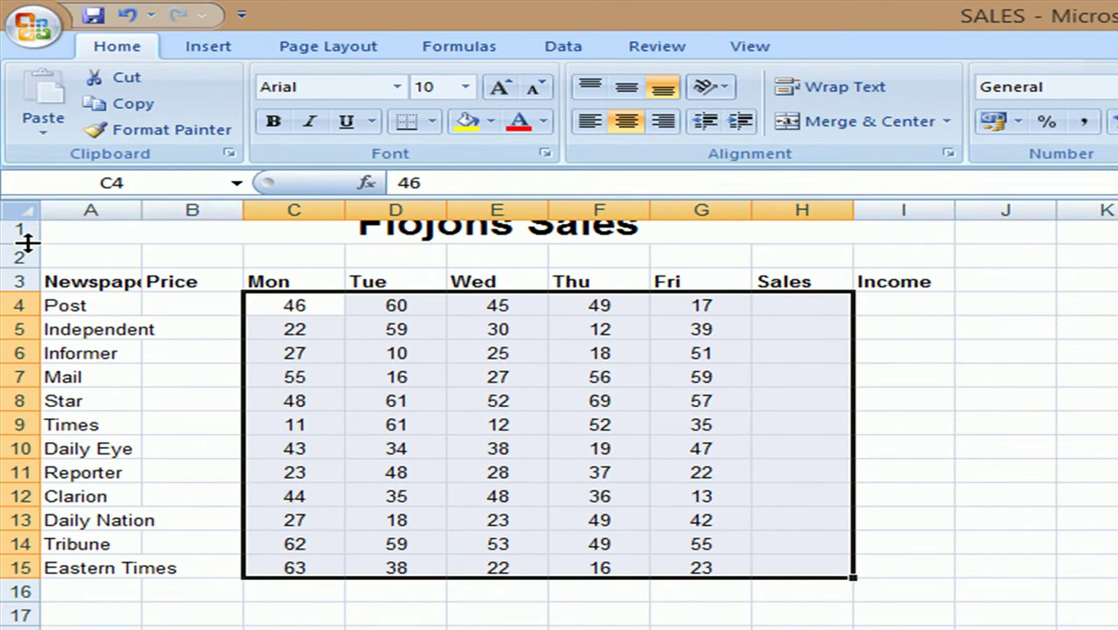
double_click(28, 243)
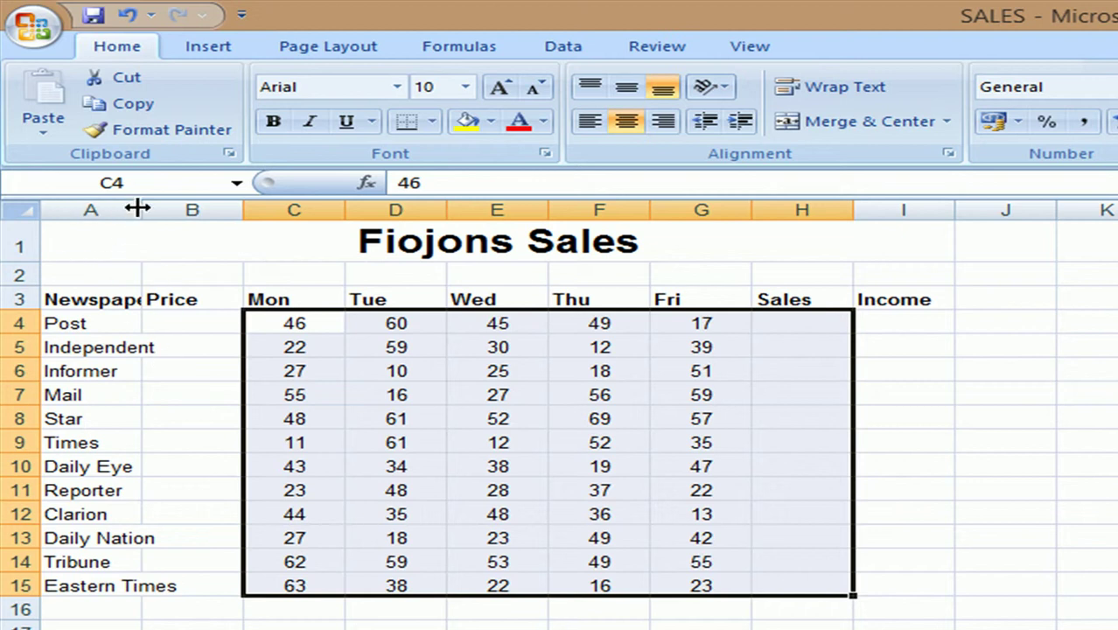
drag(138, 207, 174, 207)
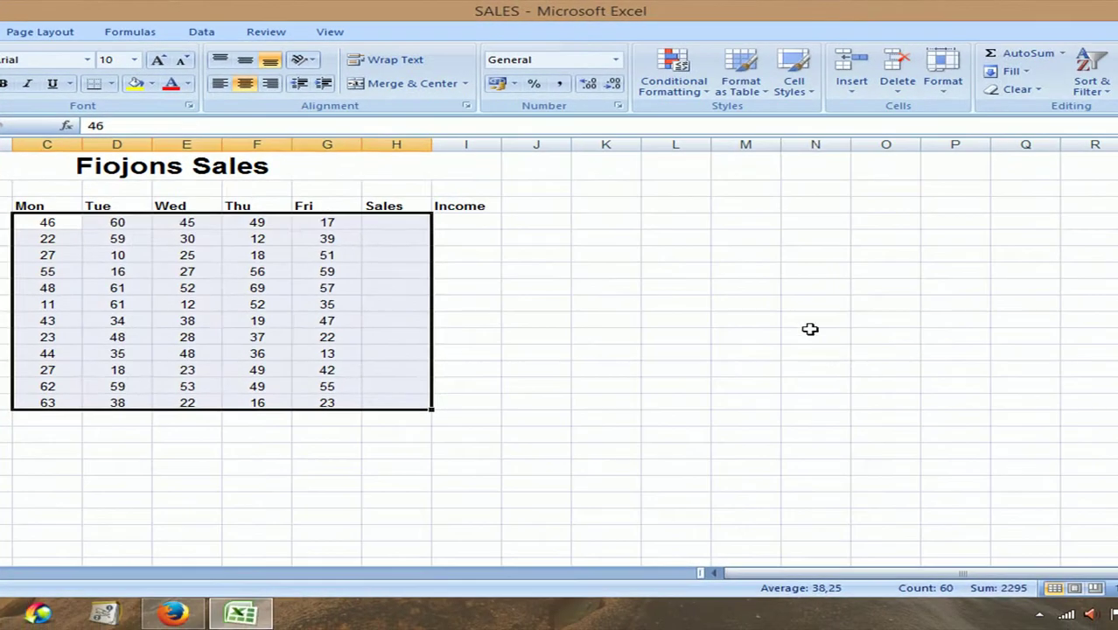
click(964, 387)
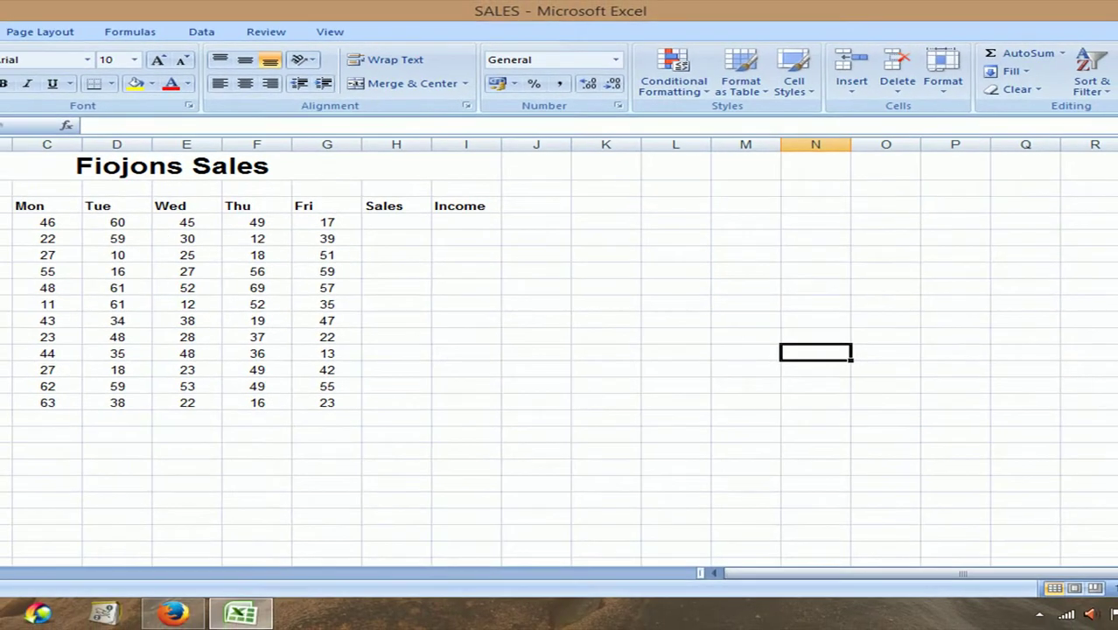
drag(1, 206, 462, 210)
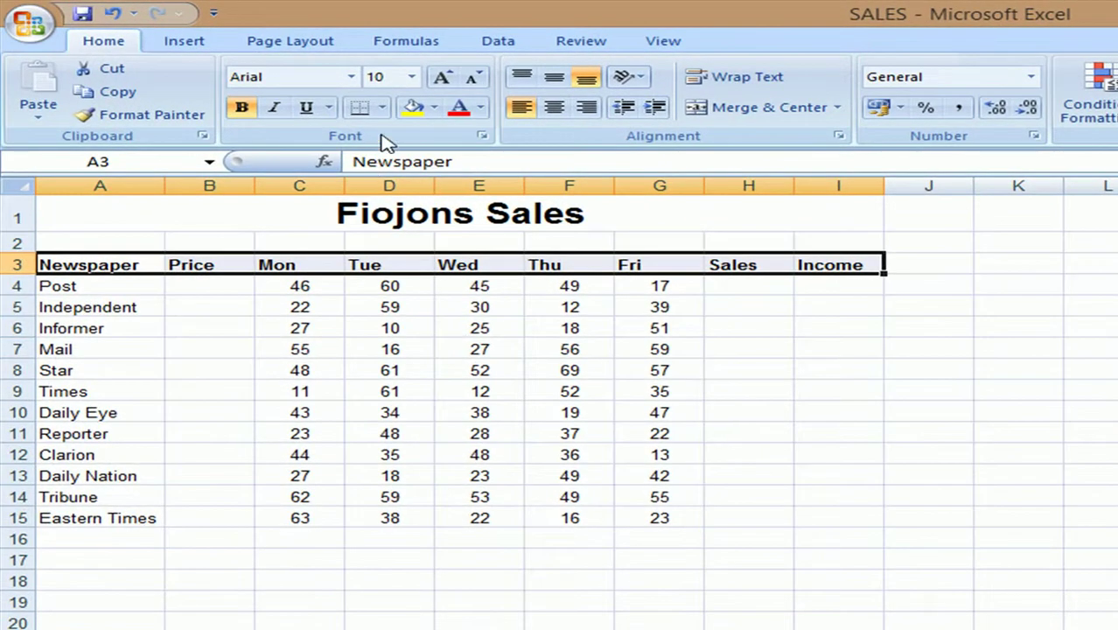
Step: Give the header row A3:I3 a thick box border
click(334, 102)
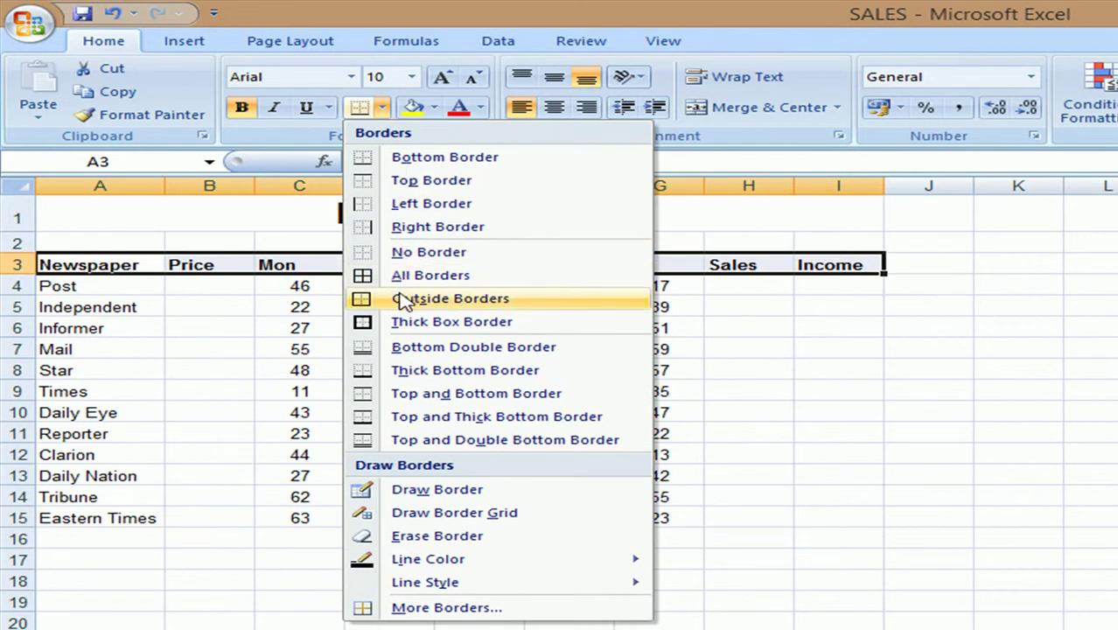
click(477, 321)
click(877, 365)
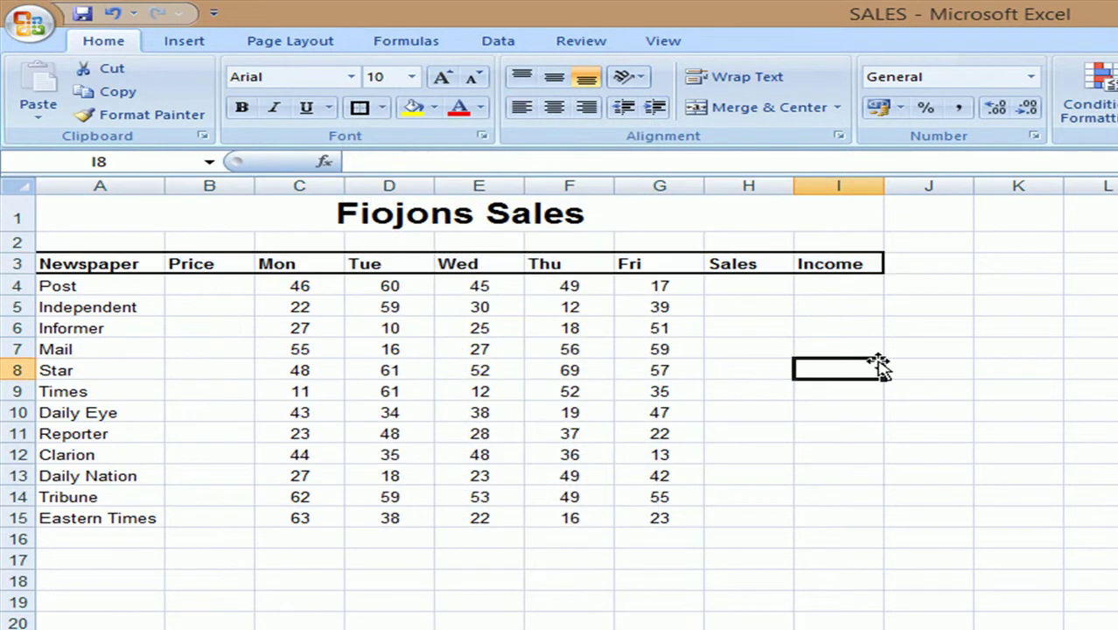
Step: Apply All Borders to every cell of the table body A4:I15
click(83, 292)
mouse_move(83, 291)
mouse_down()
mouse_move(738, 320)
mouse_move(829, 412)
mouse_move(813, 510)
mouse_up()
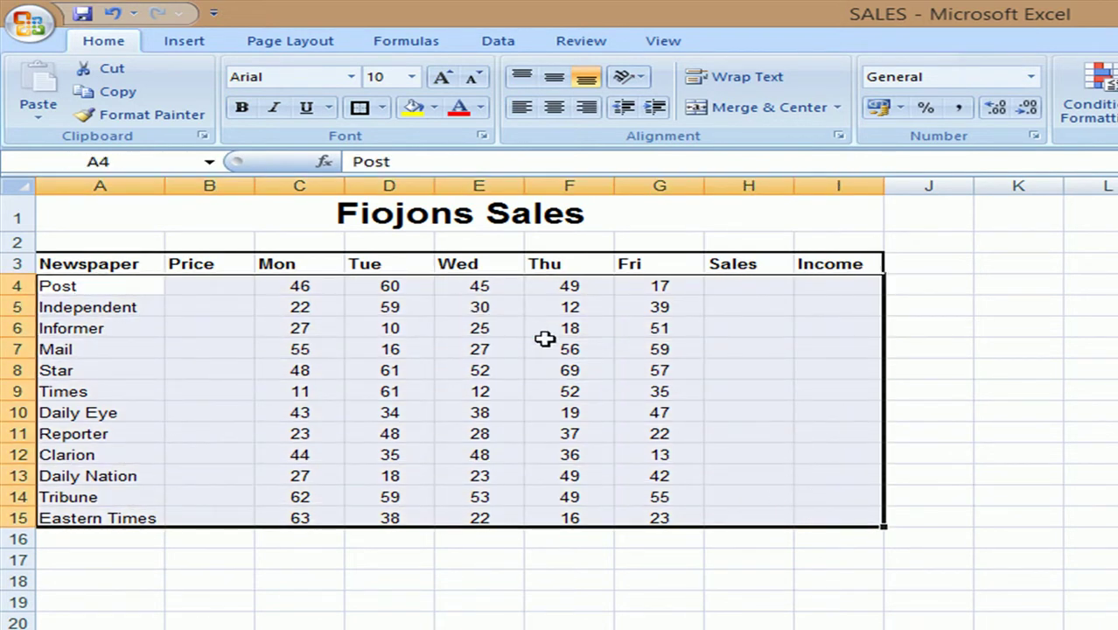
click(384, 108)
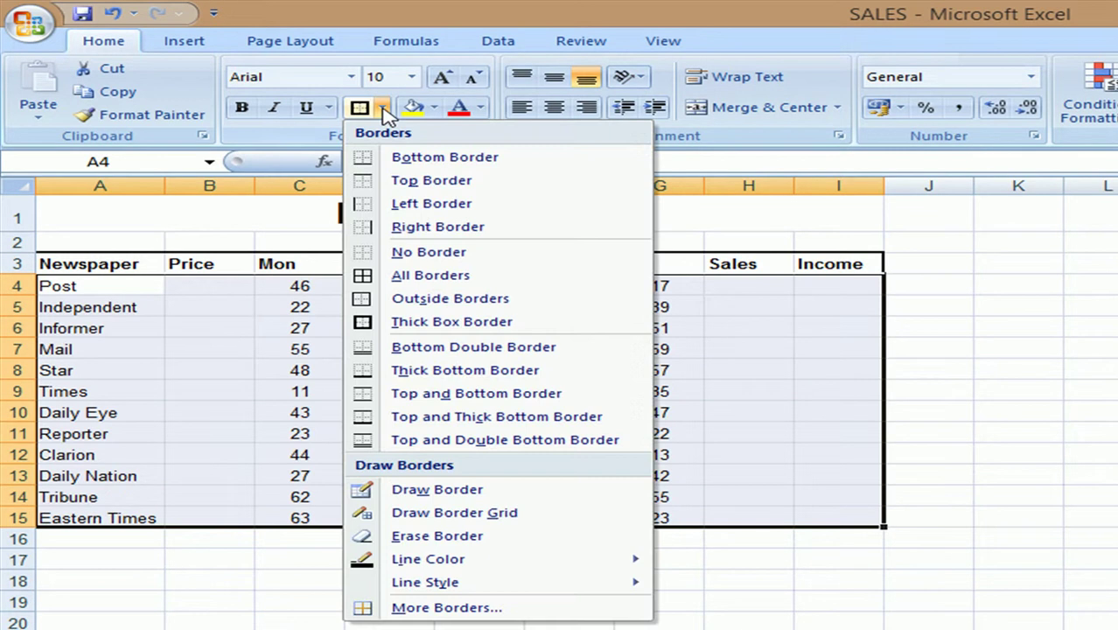
click(419, 279)
click(954, 370)
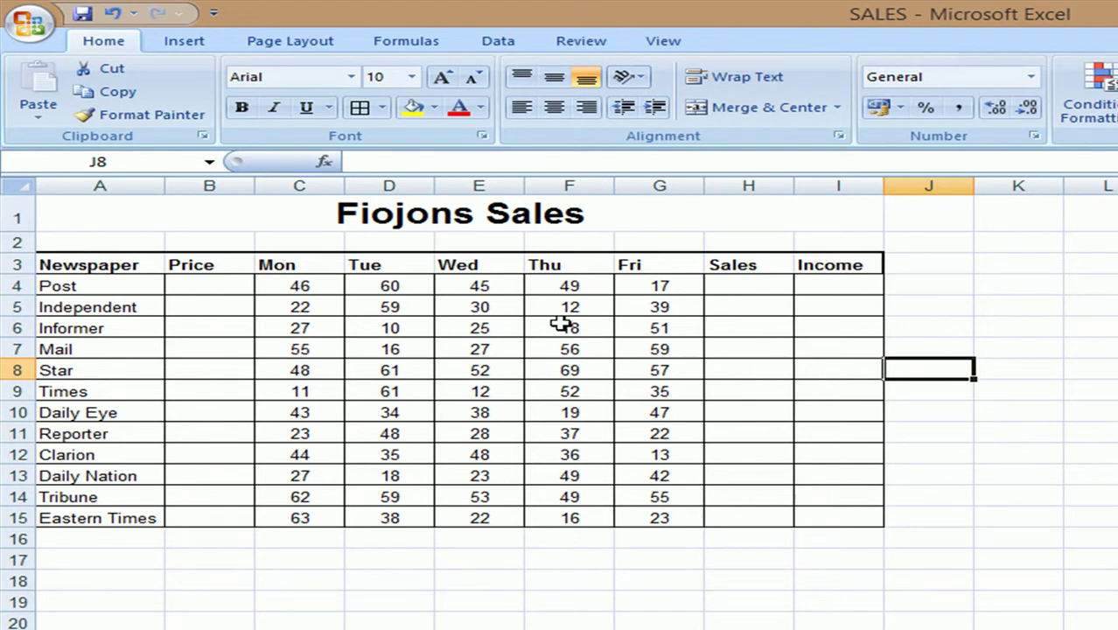
drag(81, 286, 210, 516)
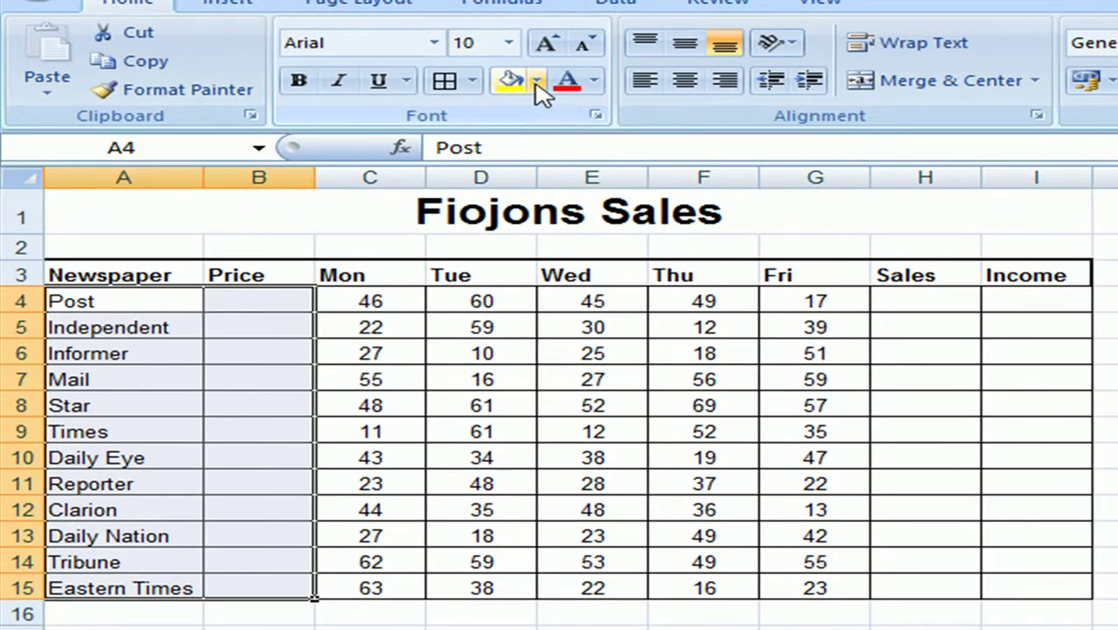
Step: Fill A4:B15 and H4:I15 light blue and the daily figures C4:G15 darker blue
click(535, 80)
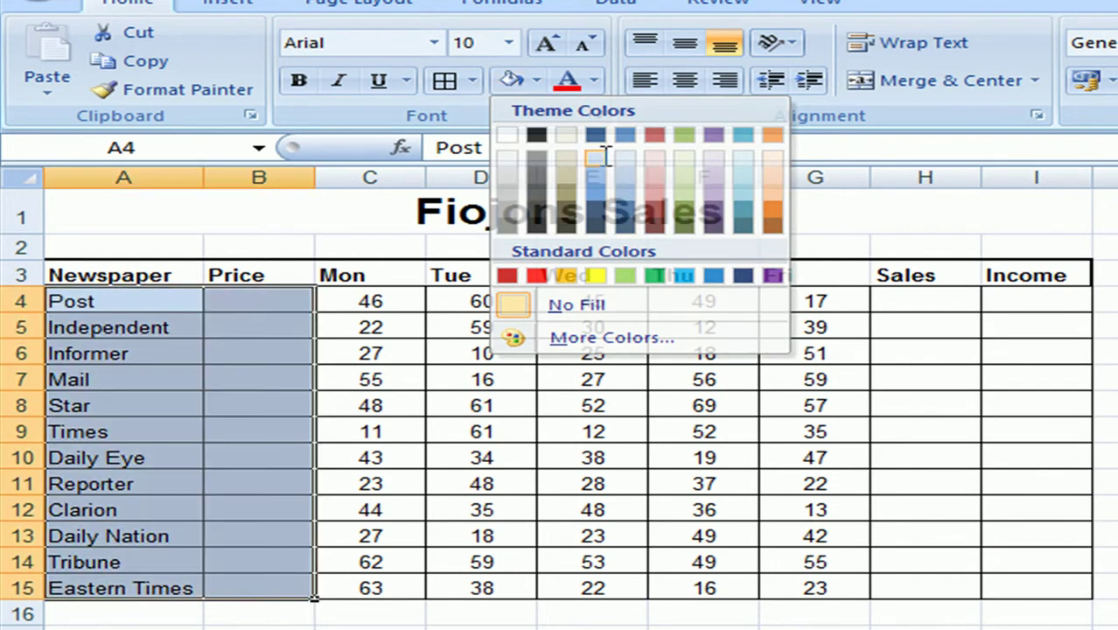
click(598, 158)
drag(395, 299, 794, 589)
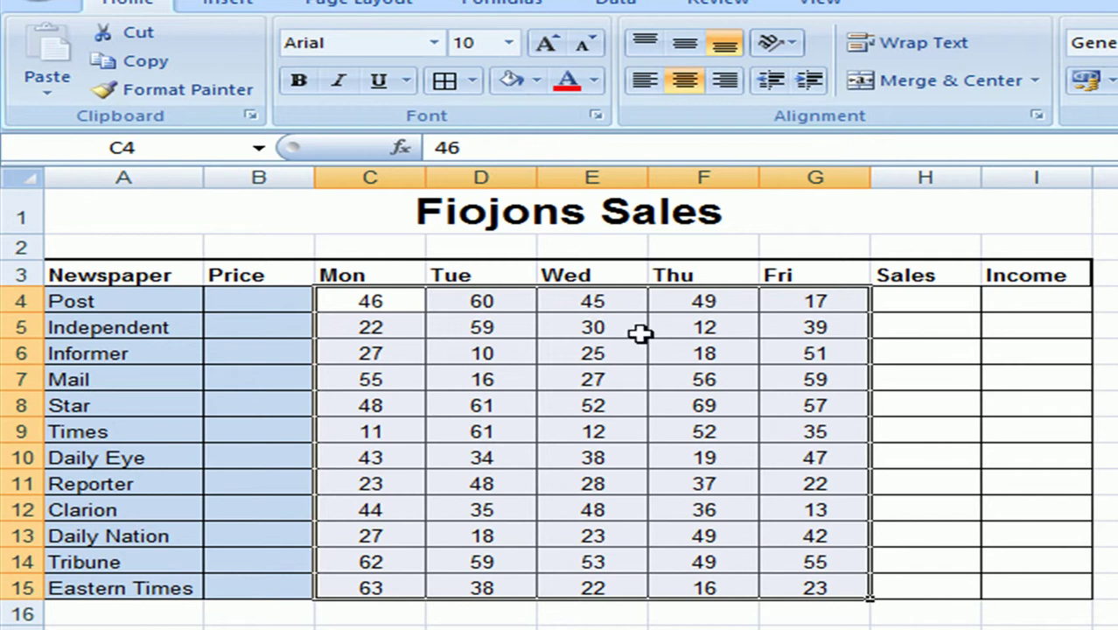
click(537, 83)
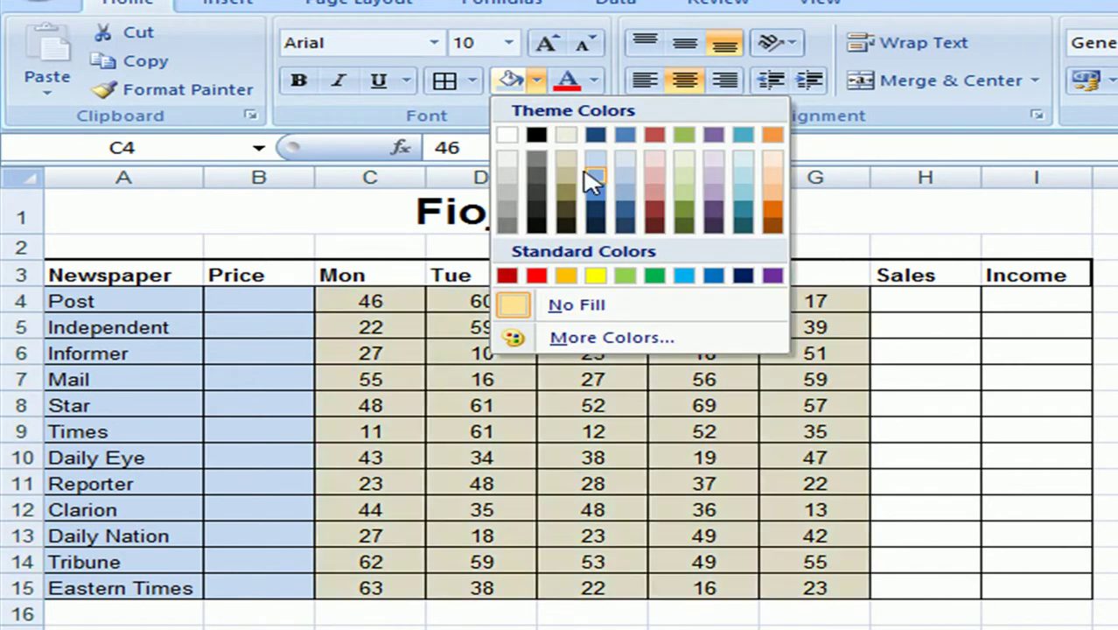
click(598, 178)
drag(931, 304, 1048, 584)
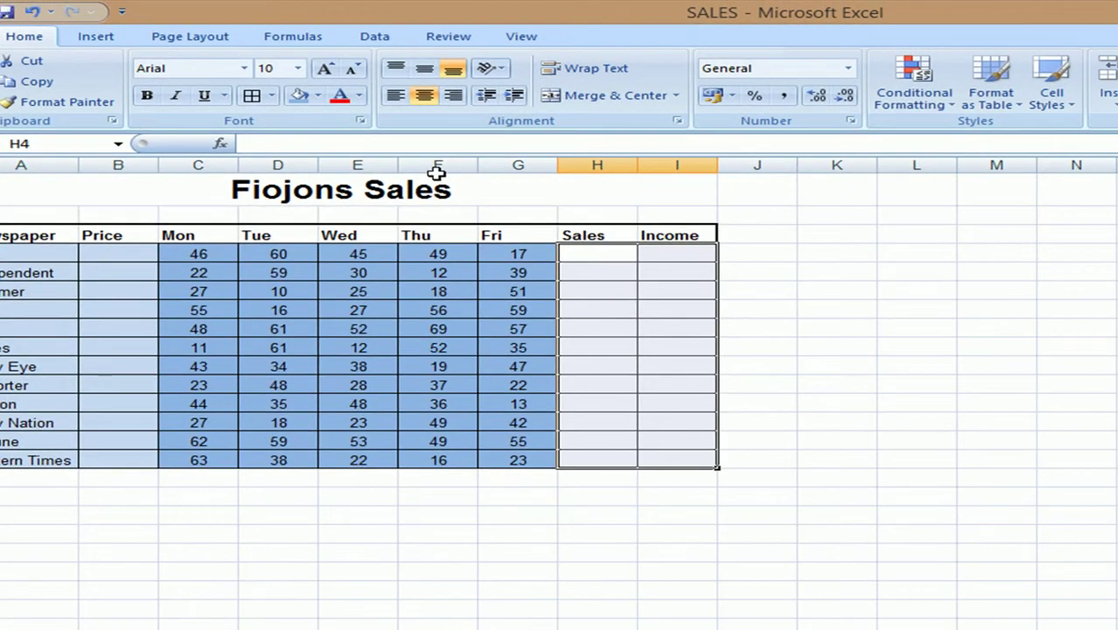
click(323, 95)
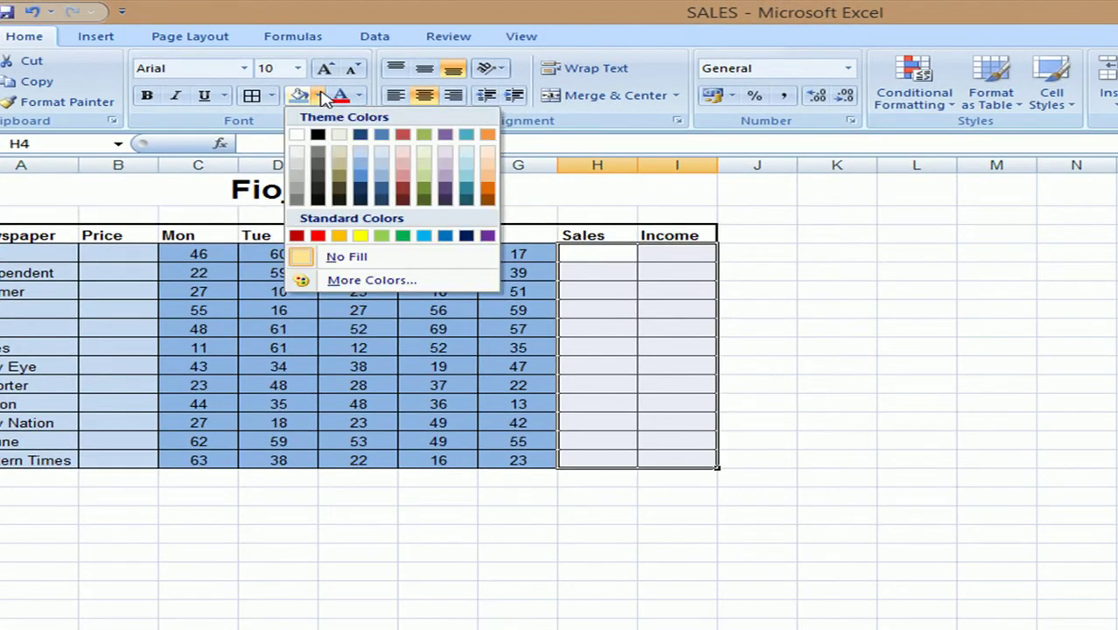
click(363, 156)
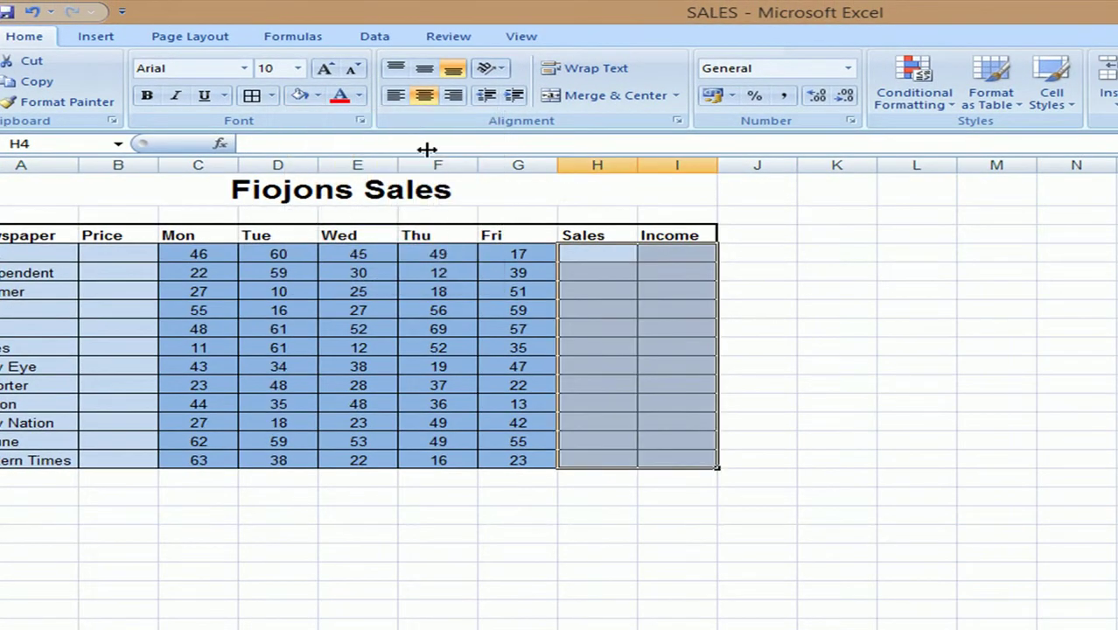
click(993, 347)
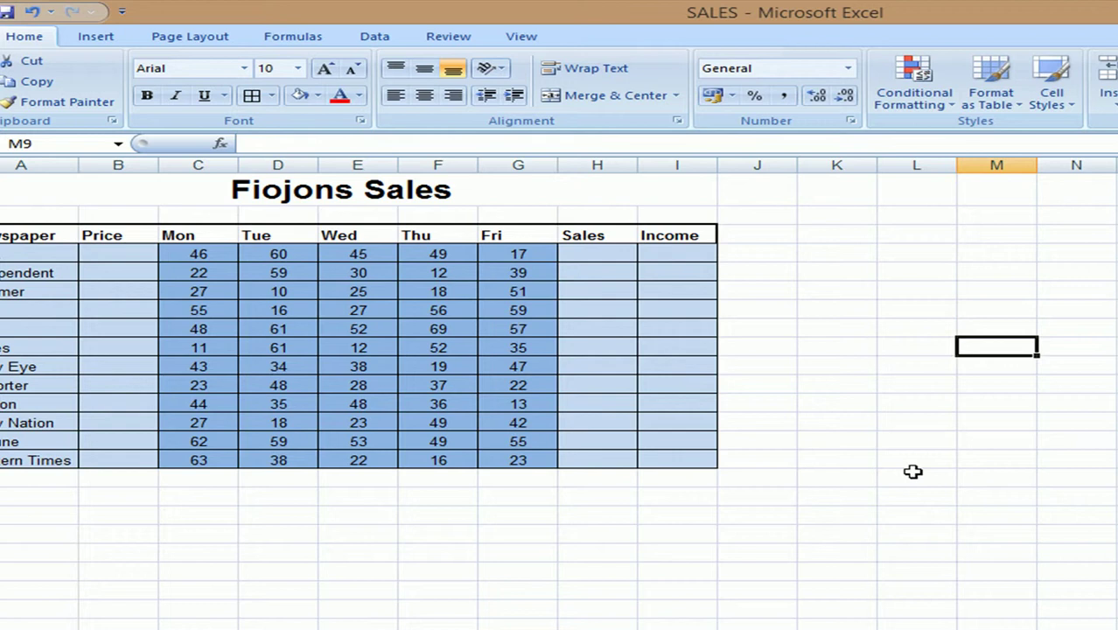
click(112, 255)
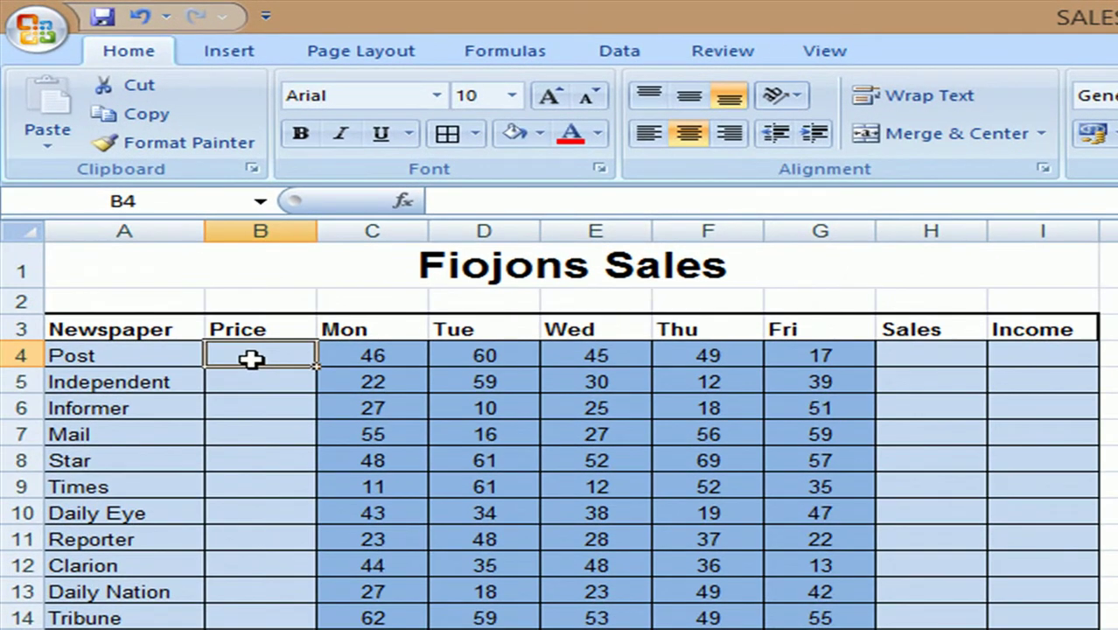
Step: Enter the first prices down column B: 0,22 (corrected), 1,2, 0,39, 0,33 and 0,19
text(0.022)
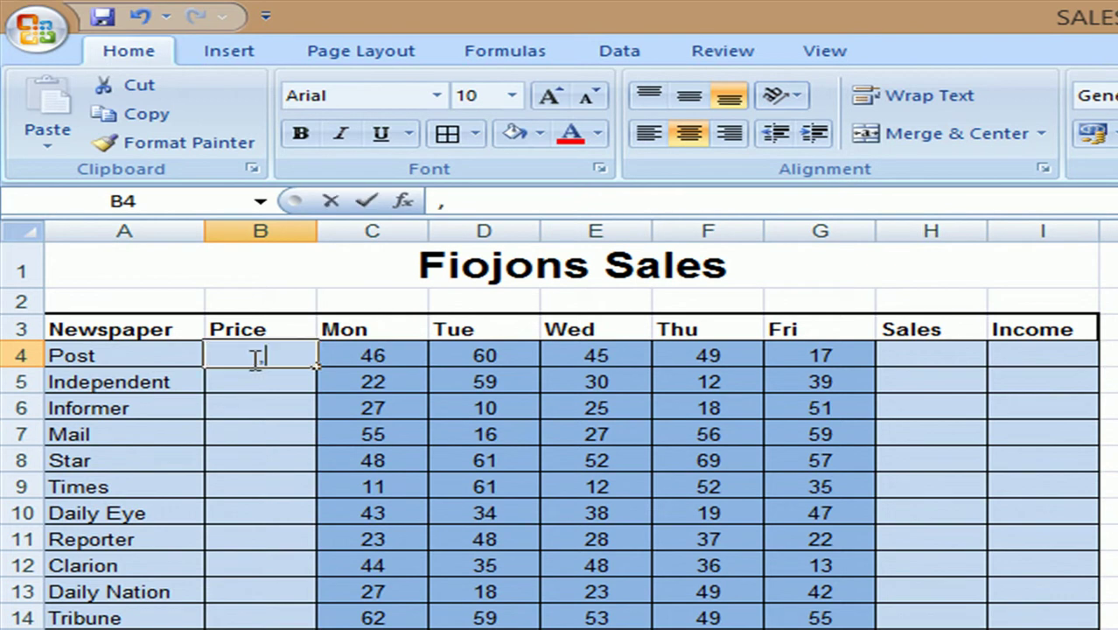
key(Return)
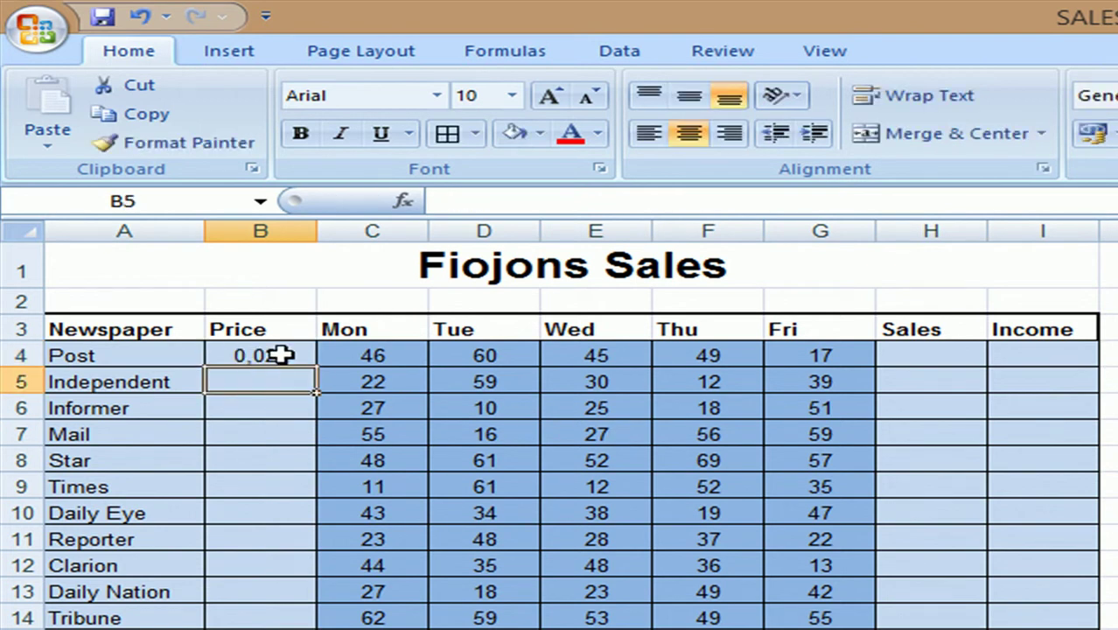
click(282, 354)
text(0,22)
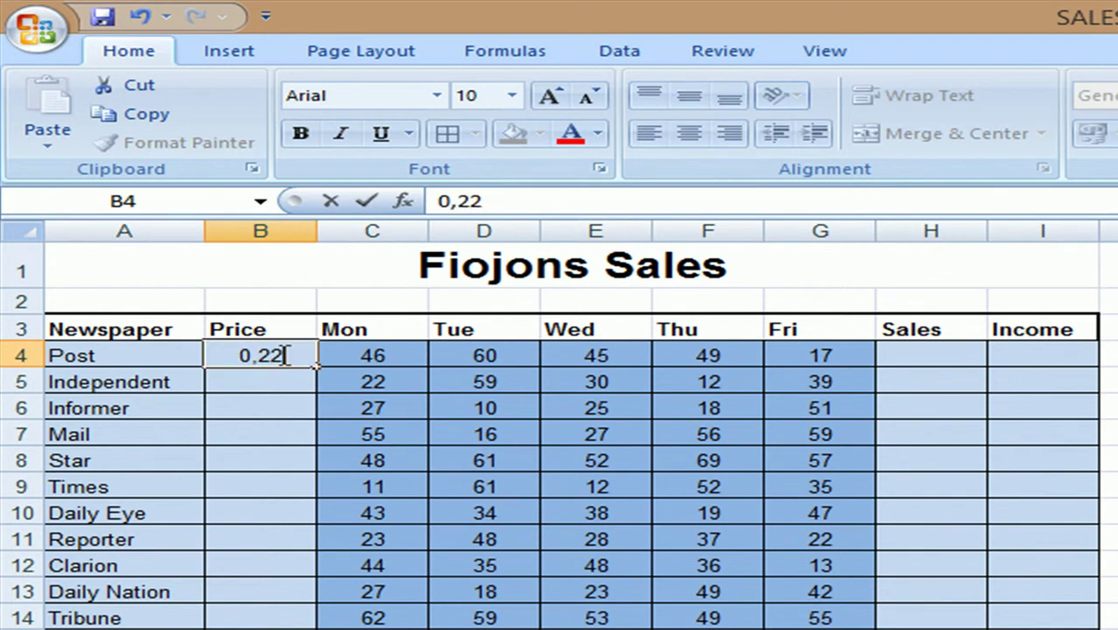
key(Return)
text(1,2)
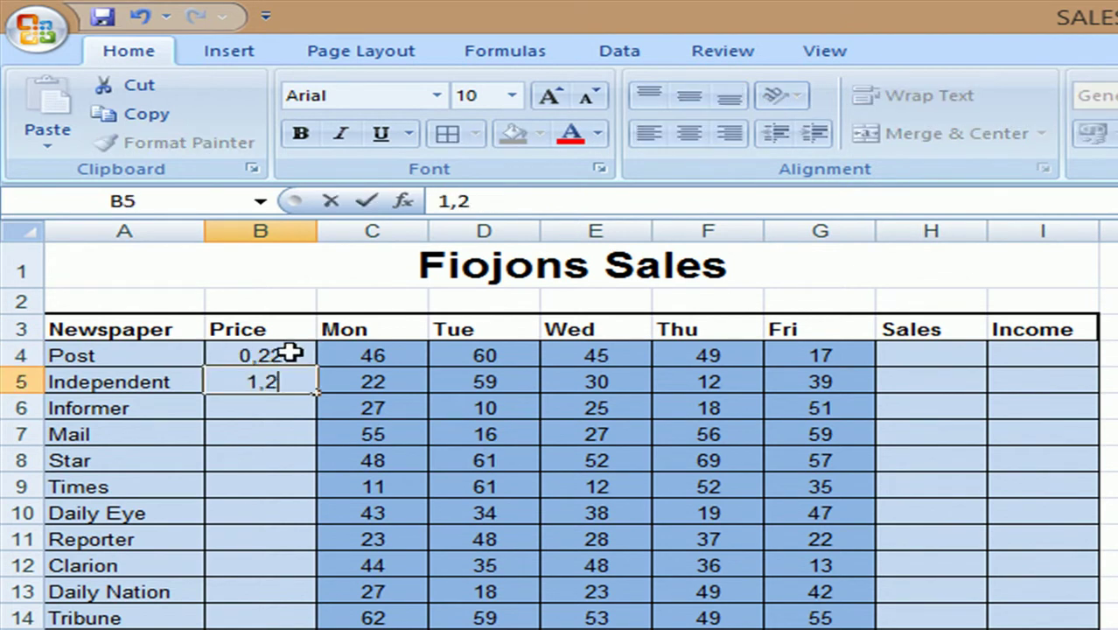
key(Return)
text(0,39)
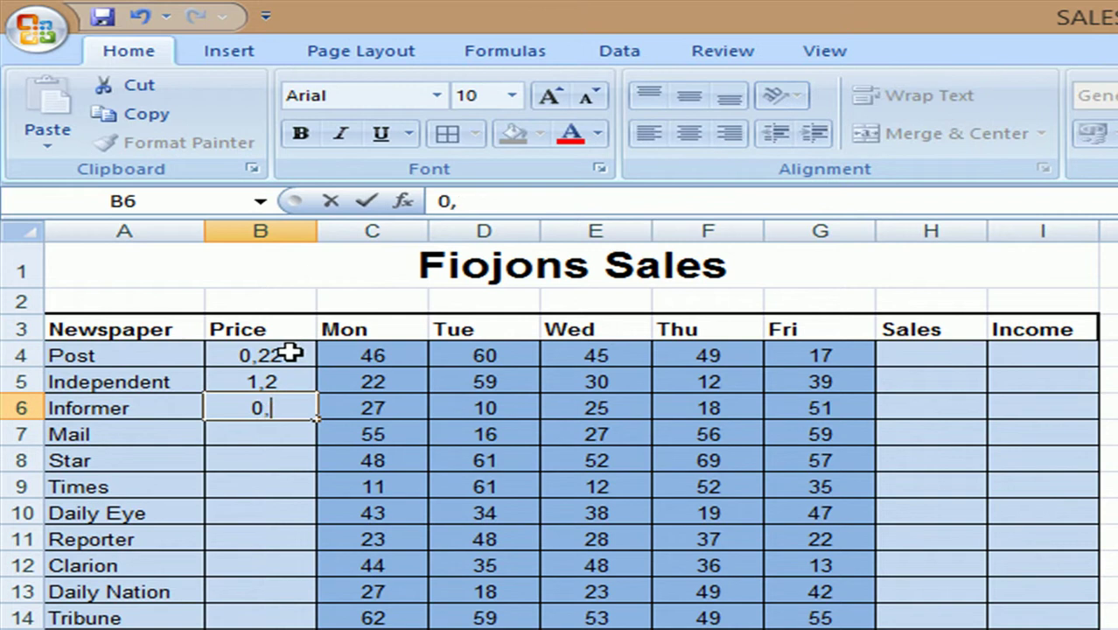
key(Return)
text(0,33)
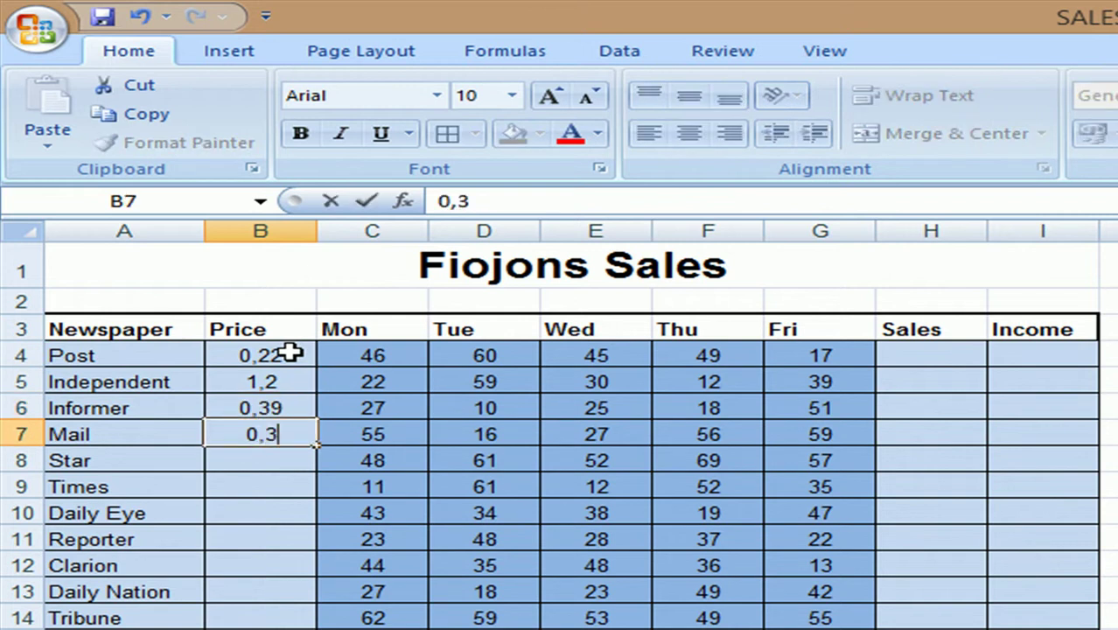
key(Return)
text(0,19)
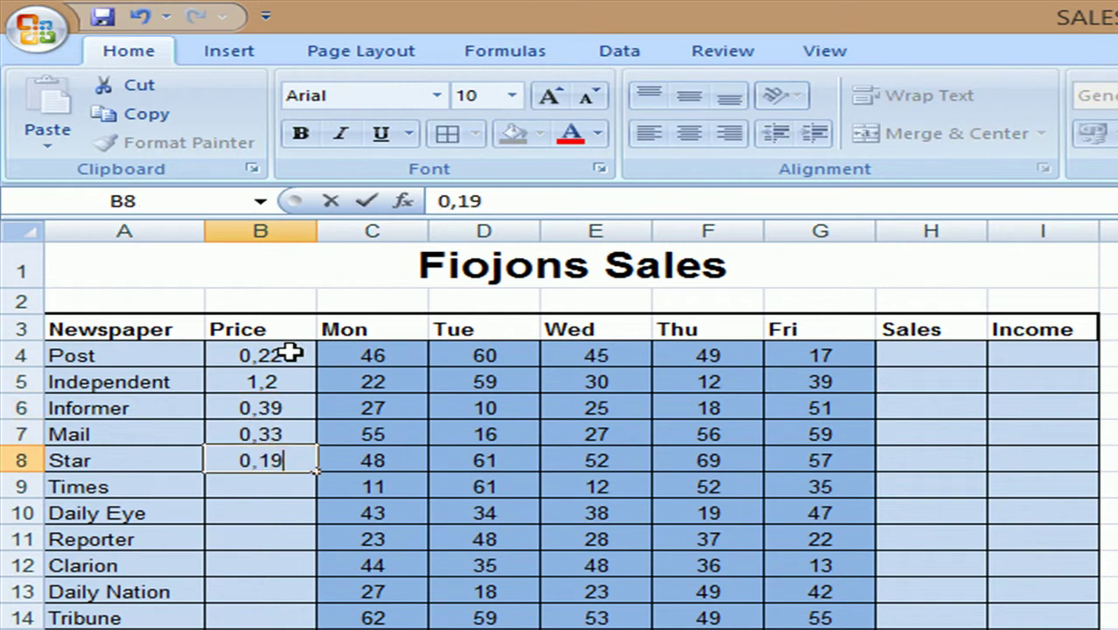
key(Return)
Step: Enter the remaining prices 0,99, 17, 0,23, 0,25, 0,29, 0,21 and 0,99
text(0,99)
key(Return)
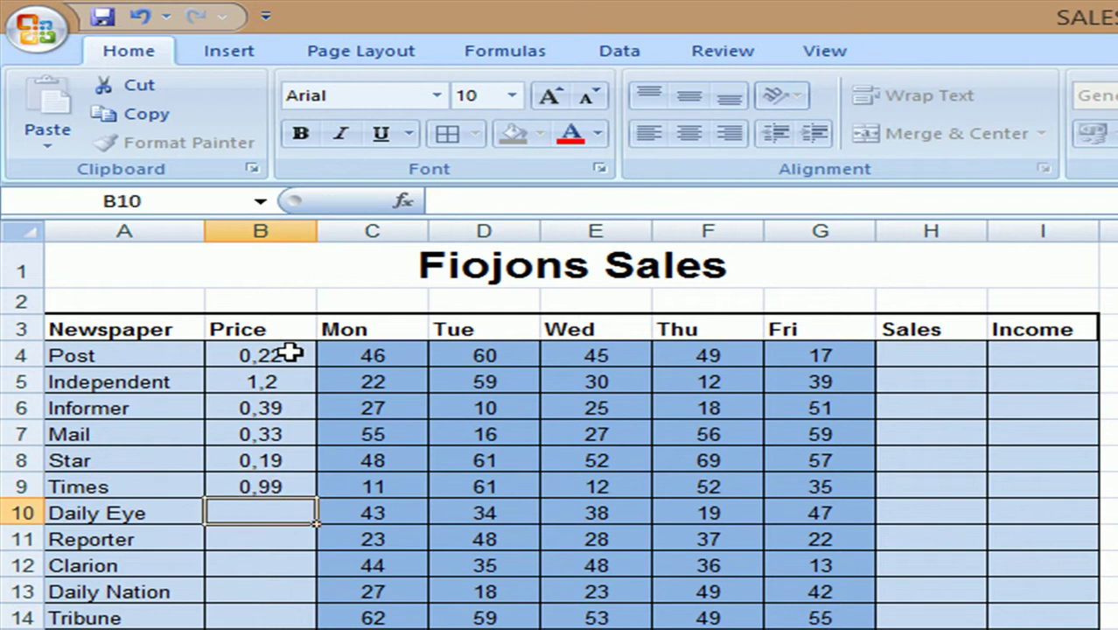
text(17)
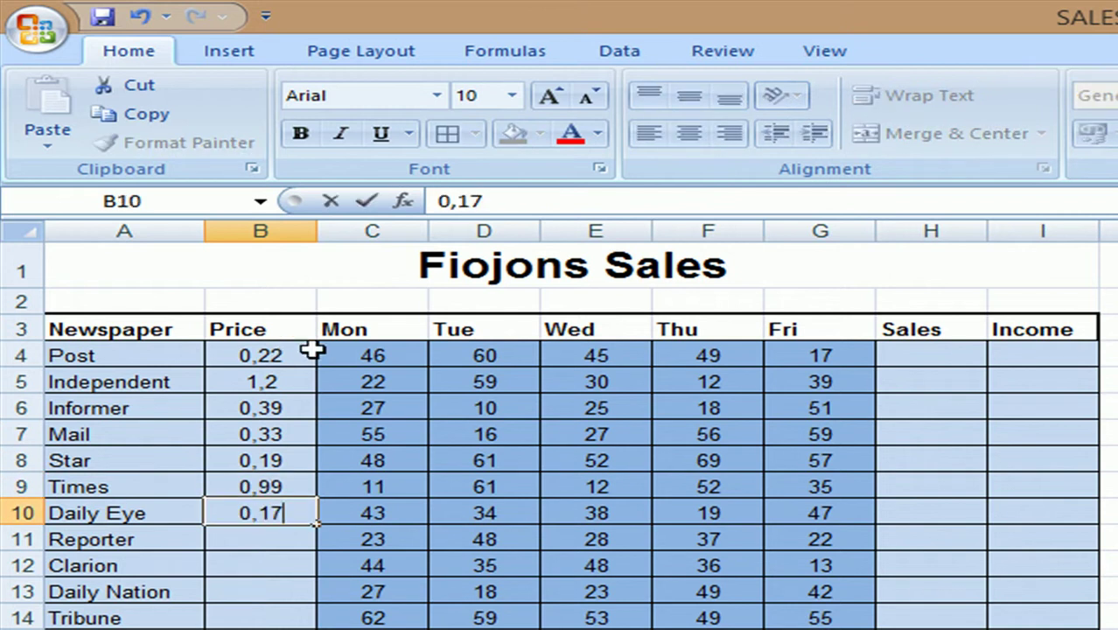
key(Return)
text(0,23)
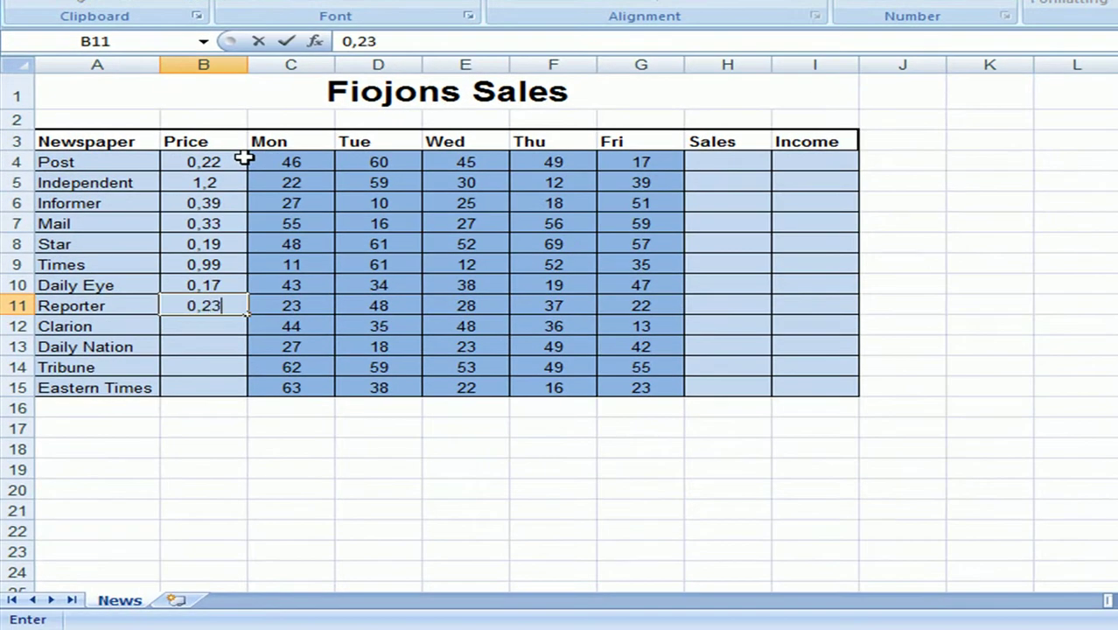
key(Return)
text(0,25)
key(Return)
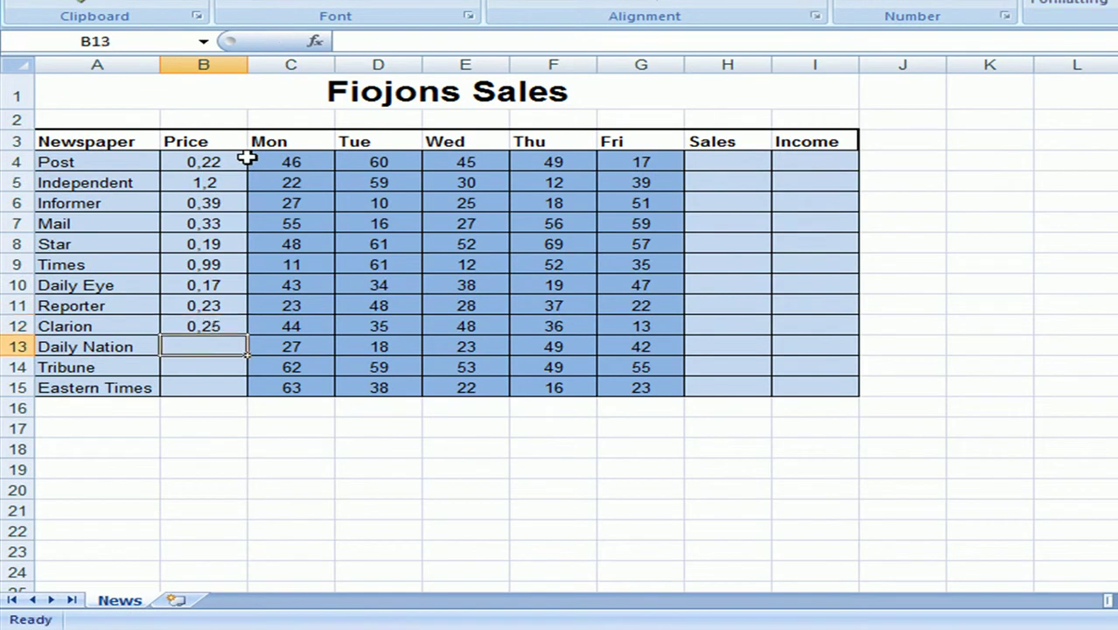
text(0,29)
key(Return)
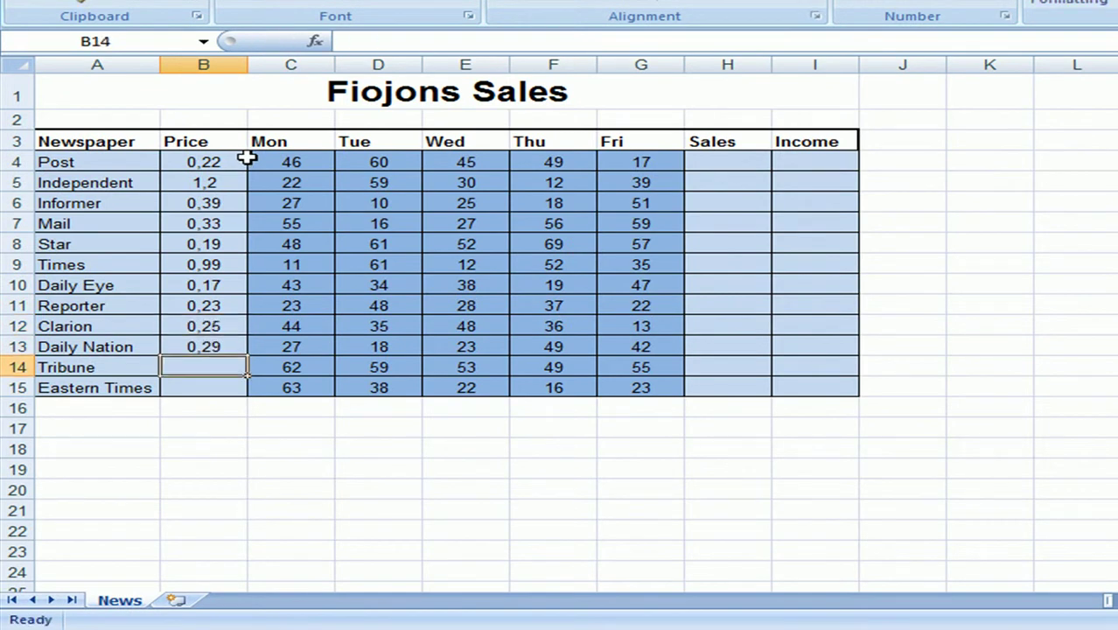
text(0,21)
key(Return)
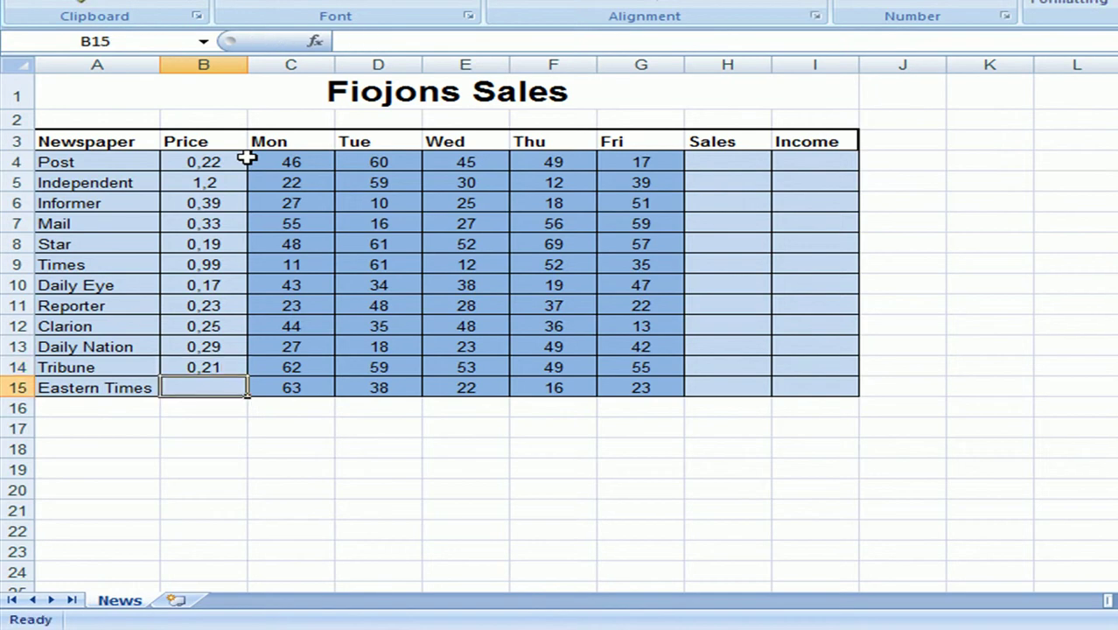
text(0,99)
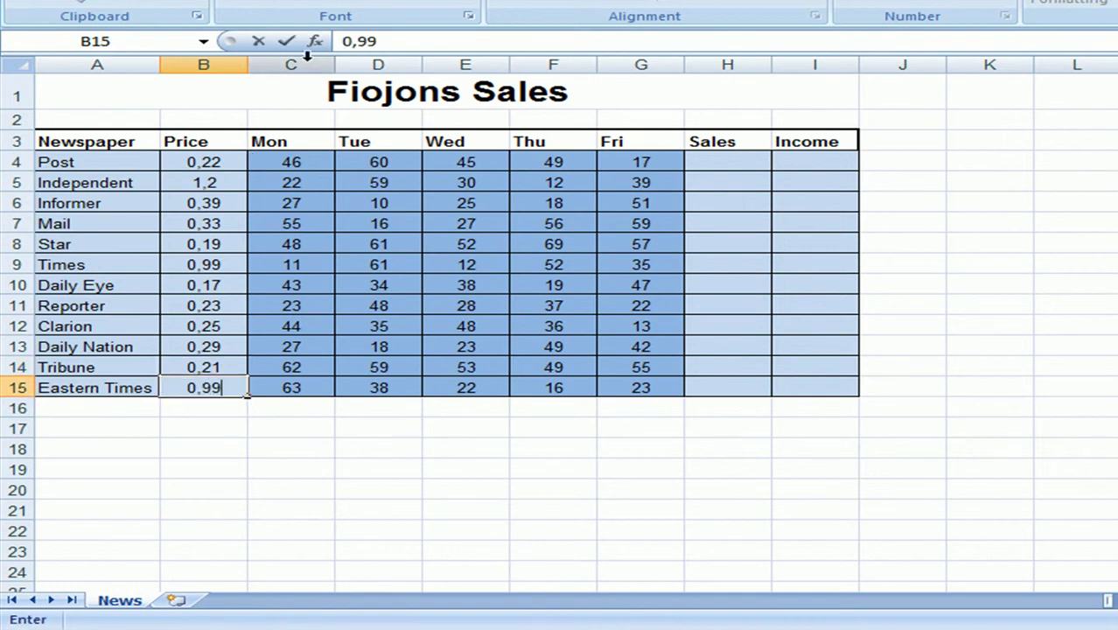
key(Return)
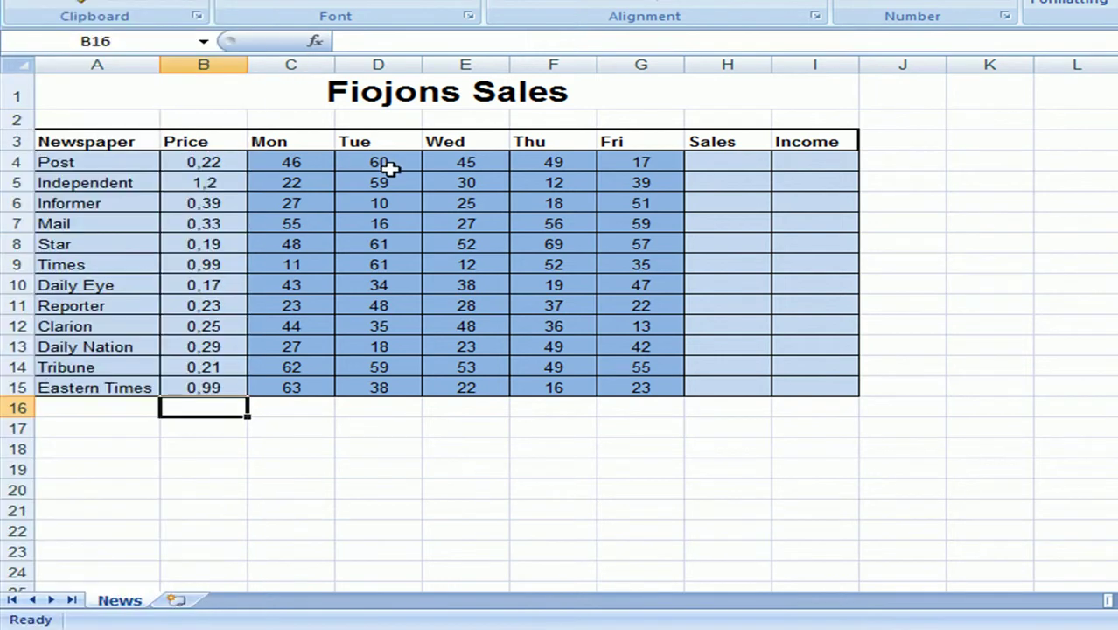
Step: Format the prices B4:B15 as Currency with the £ English (U.K.) symbol
drag(227, 164, 210, 389)
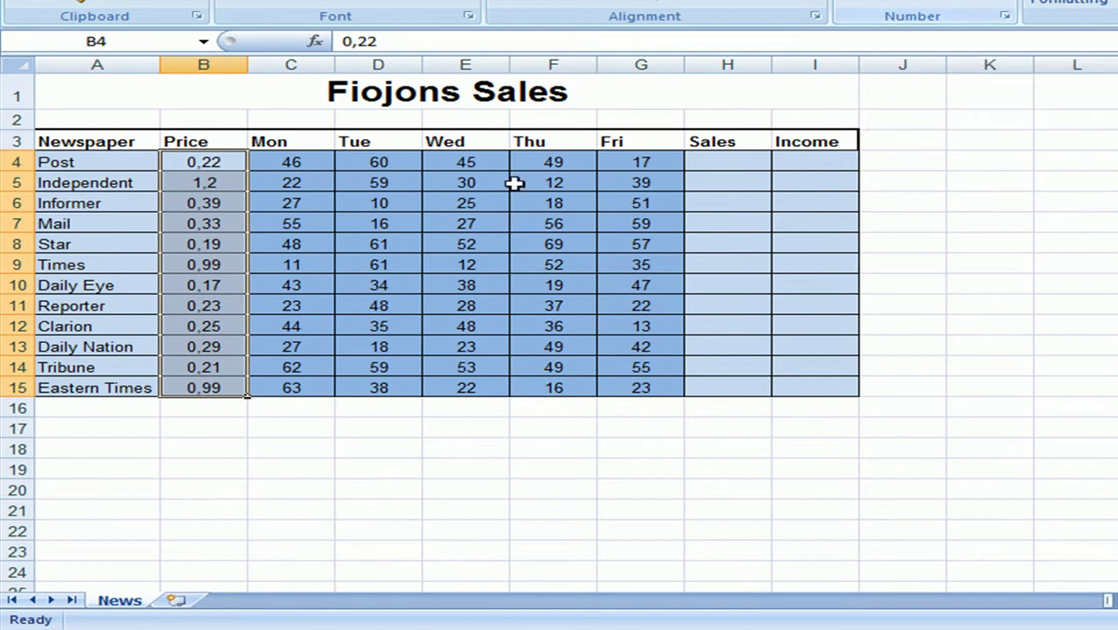
right_click(203, 184)
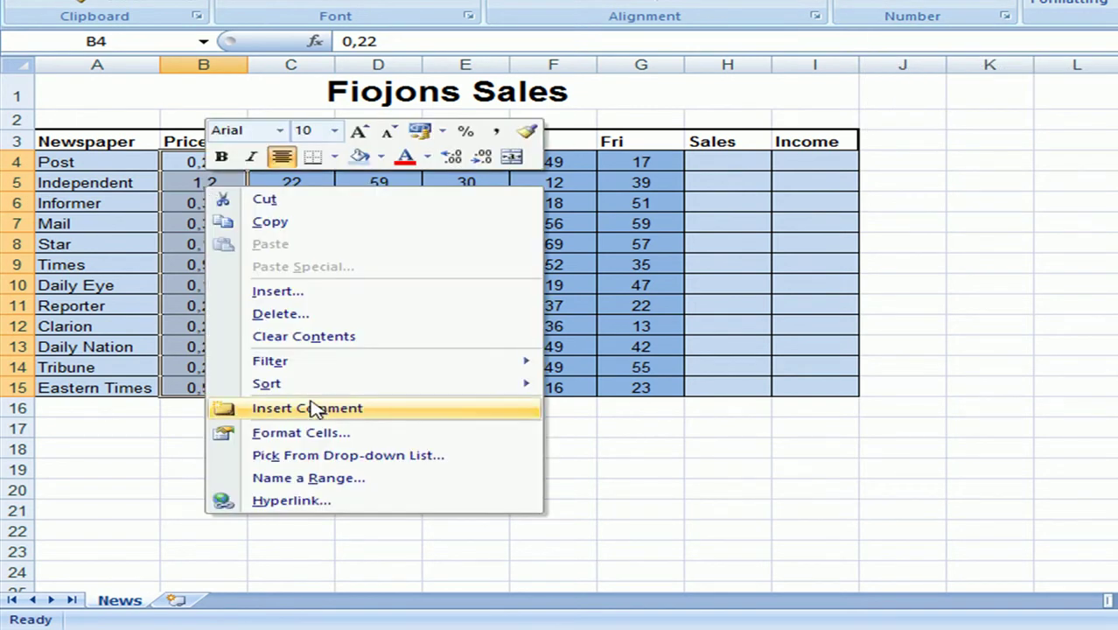
click(317, 434)
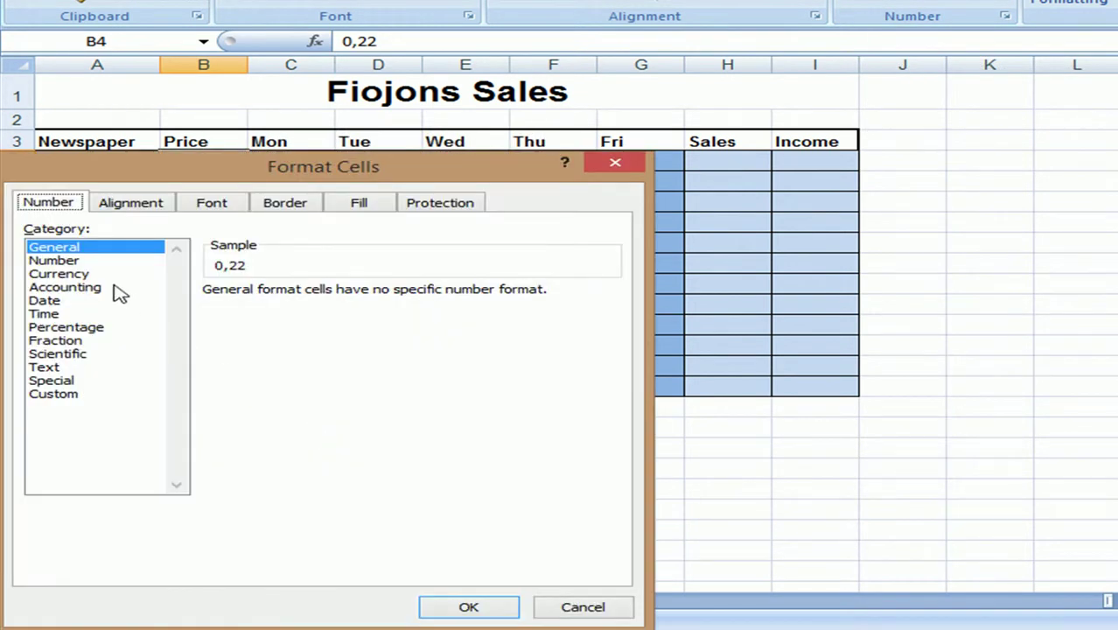
click(86, 275)
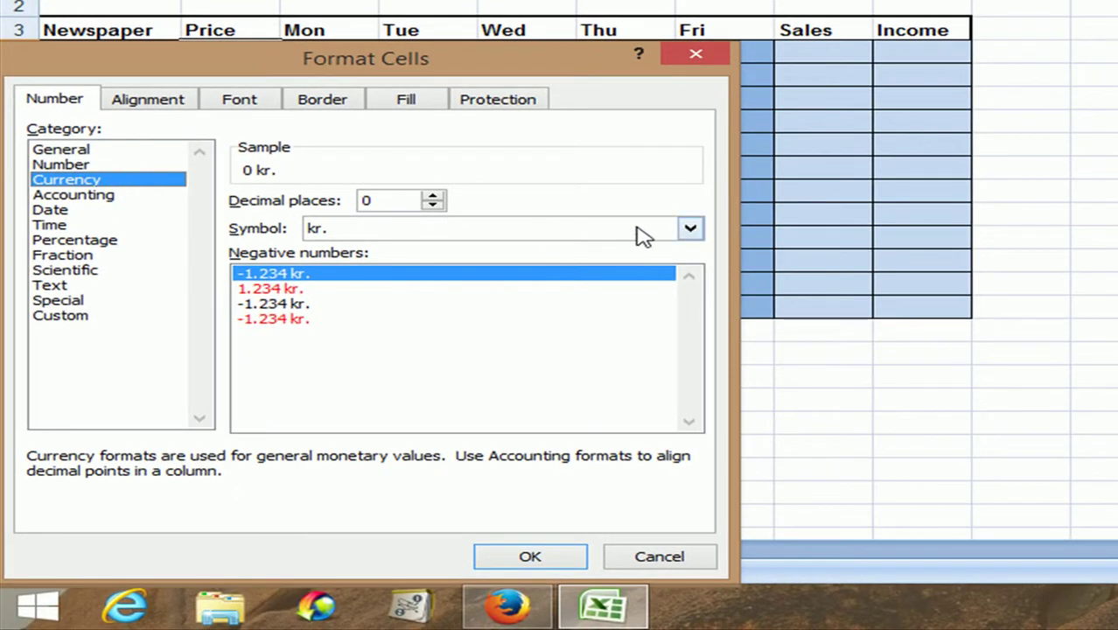
click(690, 229)
scroll(486, 306, down, 4)
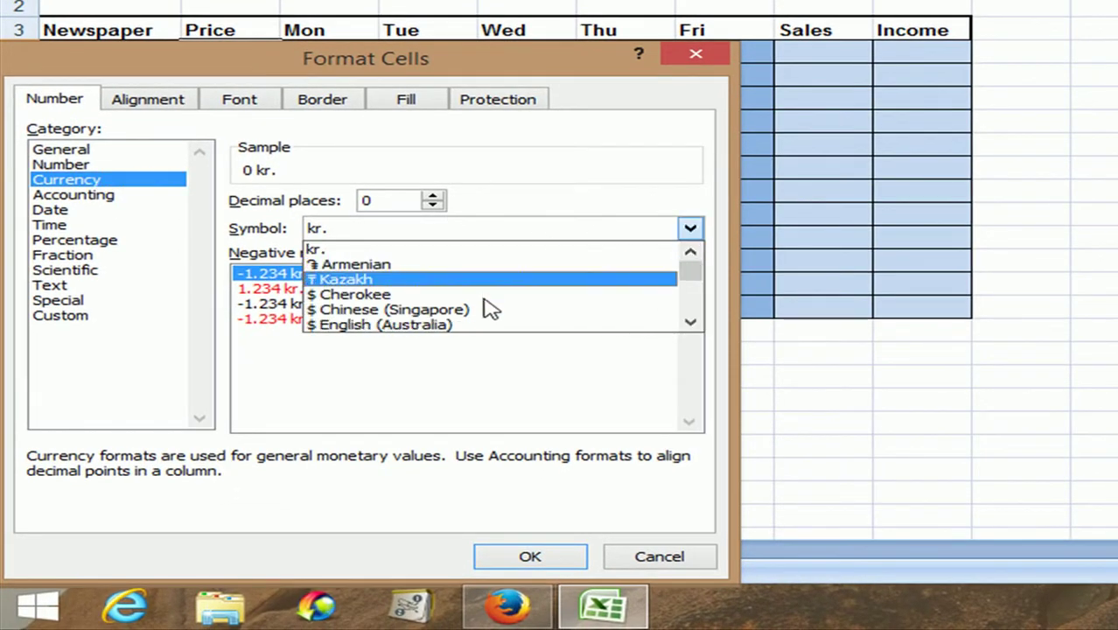
scroll(487, 306, down, 12)
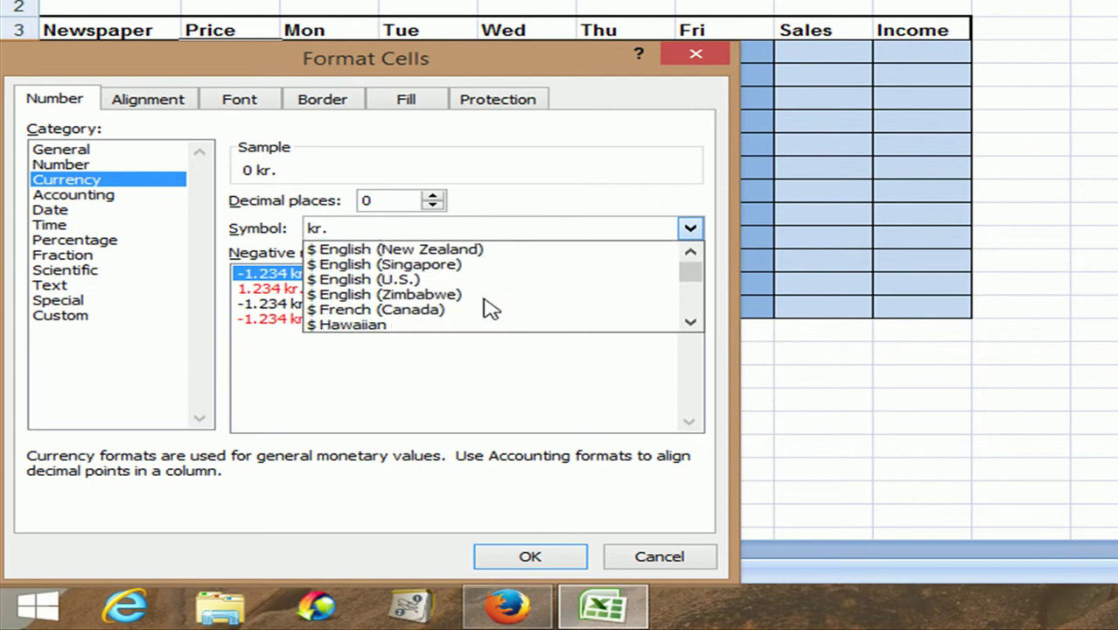
scroll(497, 305, down, 4)
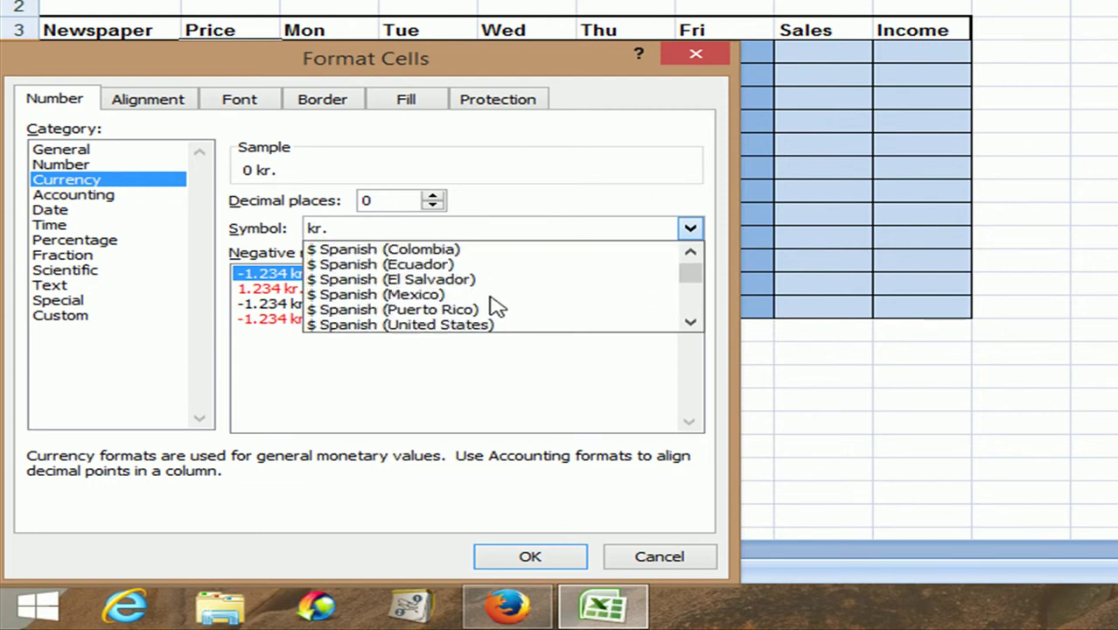
scroll(499, 303, up, 2)
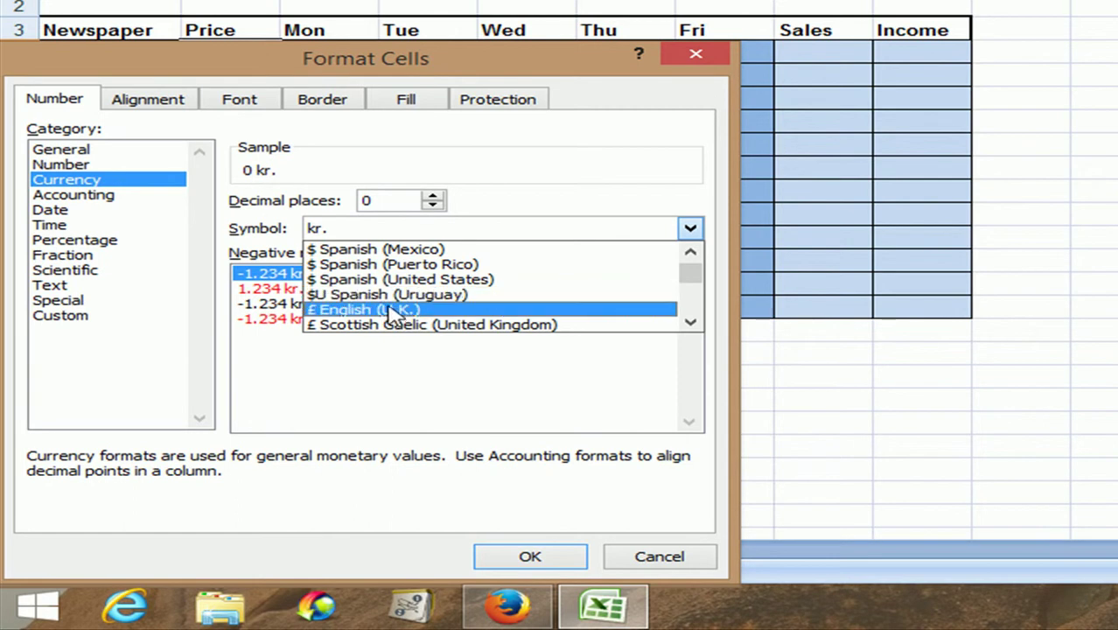
click(495, 310)
click(533, 560)
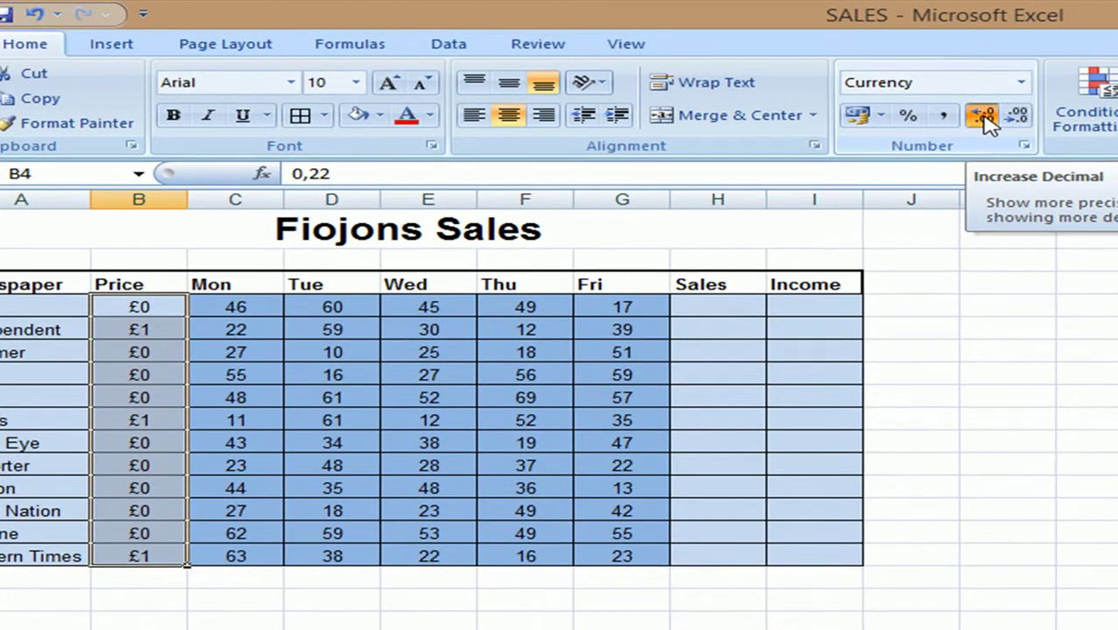
Step: Increase the prices to two decimal places, e.g. £0,22 and £1,20
click(1050, 115)
click(984, 117)
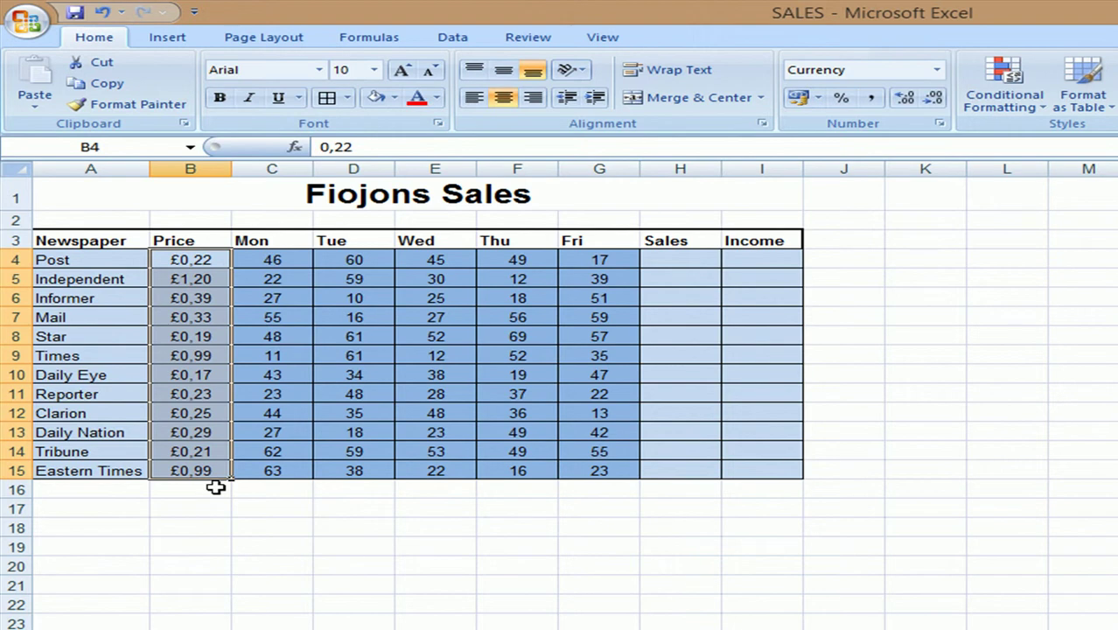
click(275, 260)
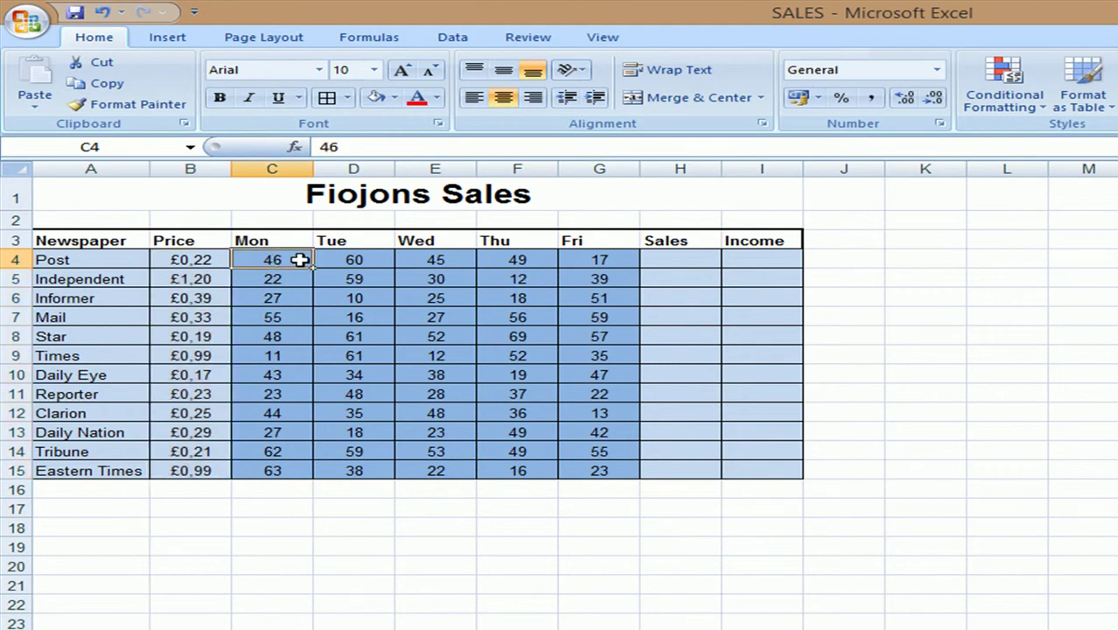
Step: Enter =SUM(C4:G4) in H4 for Post's weekly sales
click(674, 259)
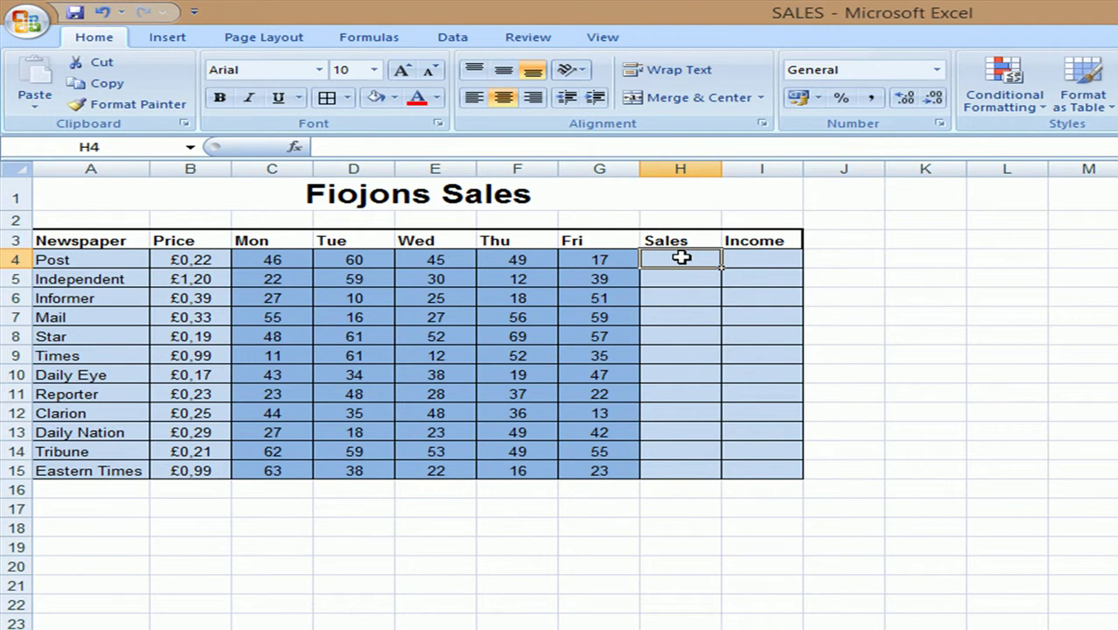
text(=)
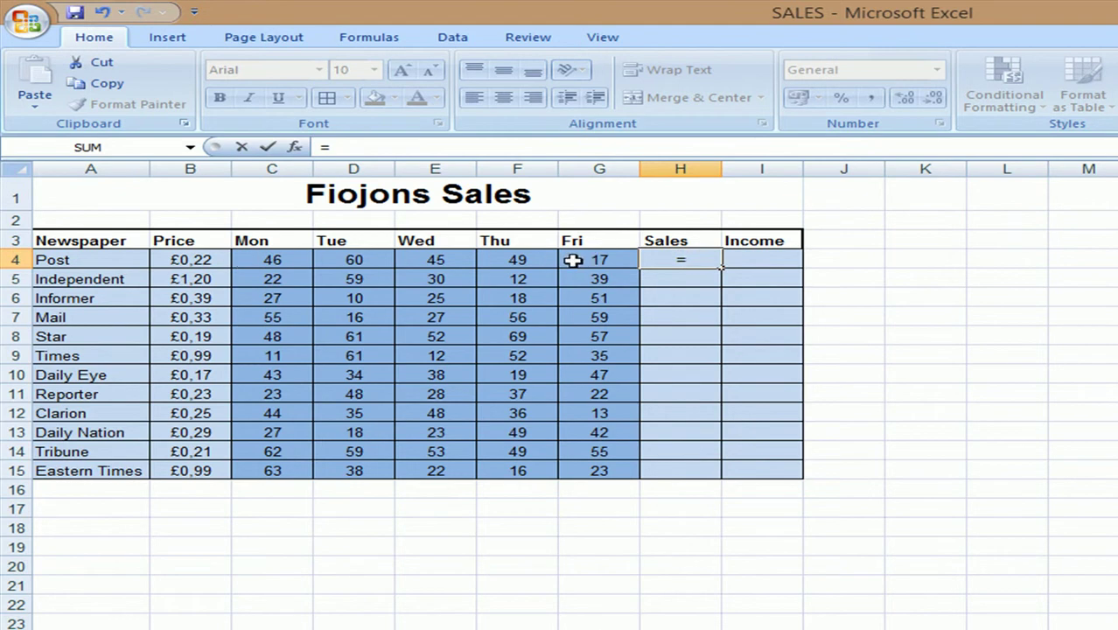
text(sum)
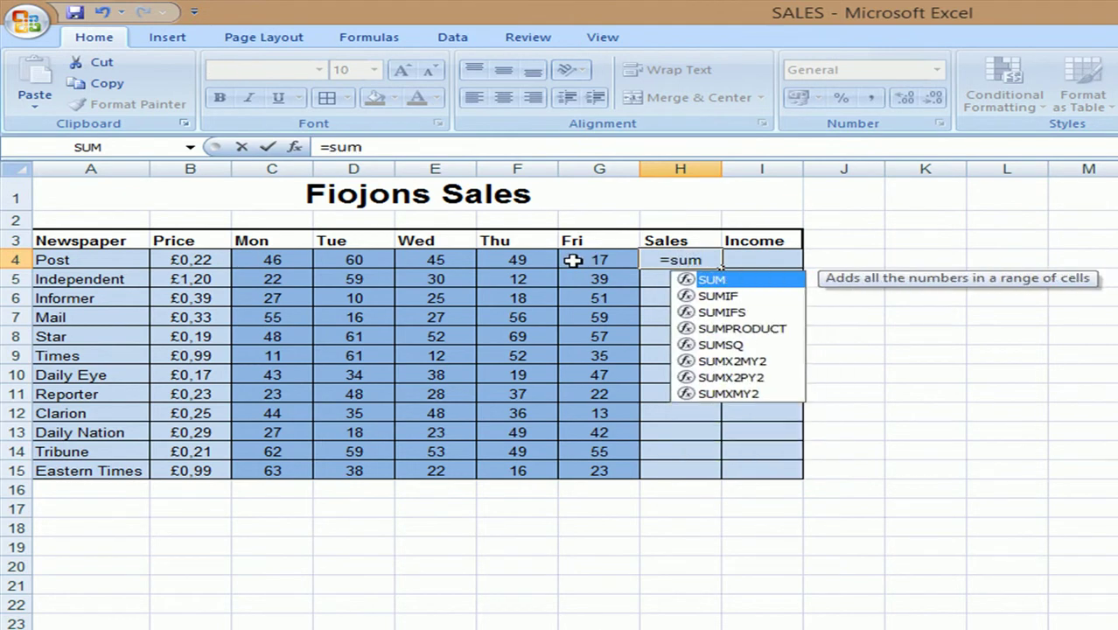
text(()
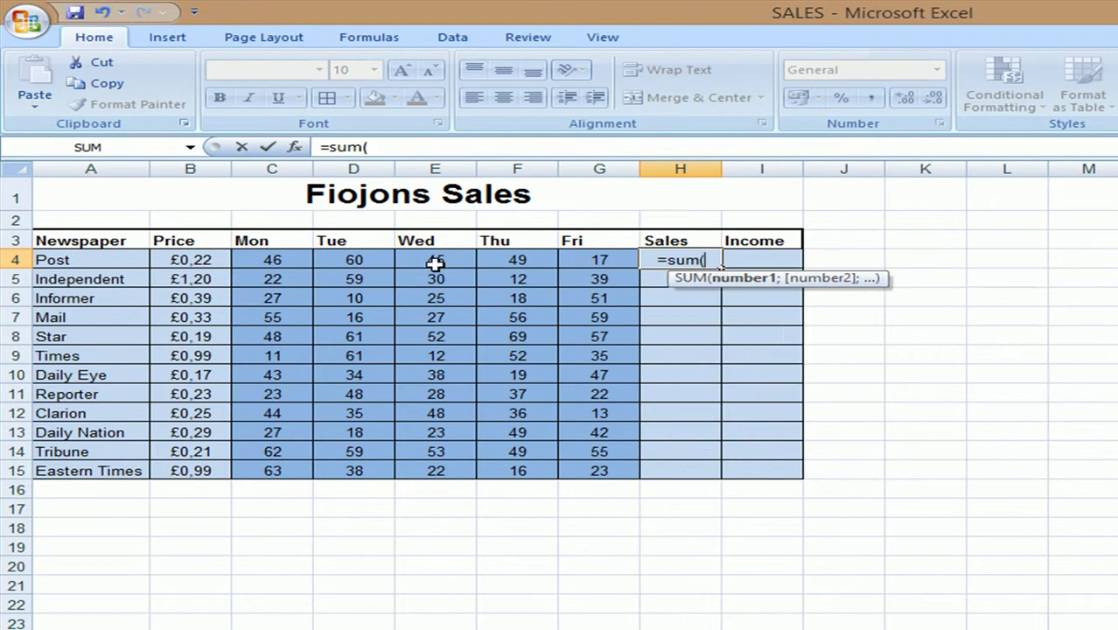
drag(299, 258, 580, 255)
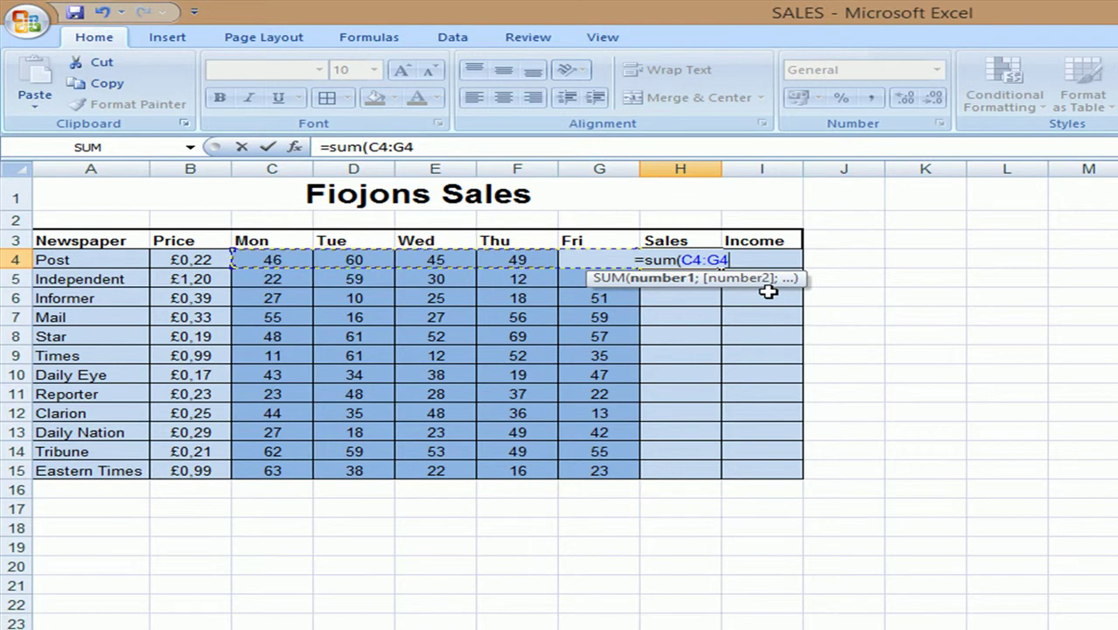
text())
key(Return)
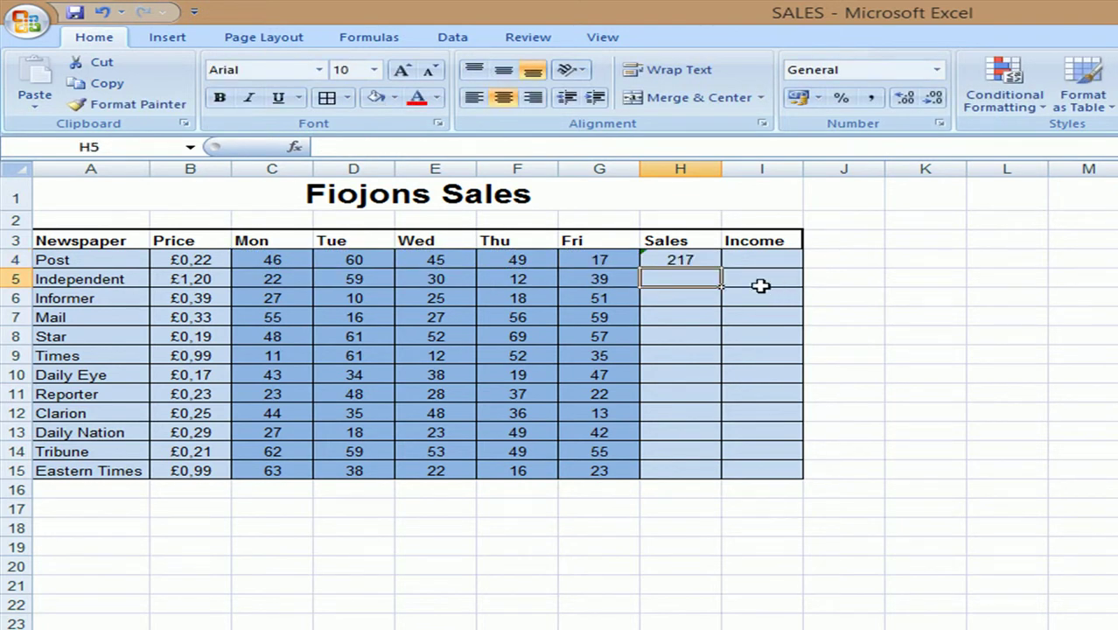
Step: Replace it with an AutoSum of C4:G4, giving 217 in H4
click(671, 261)
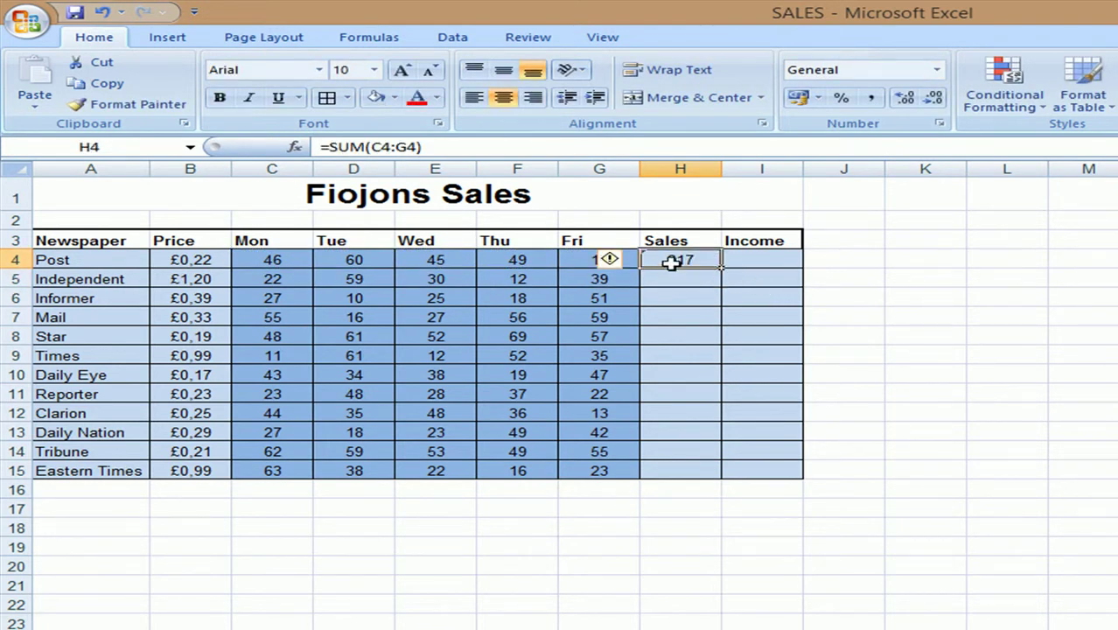
key(Delete)
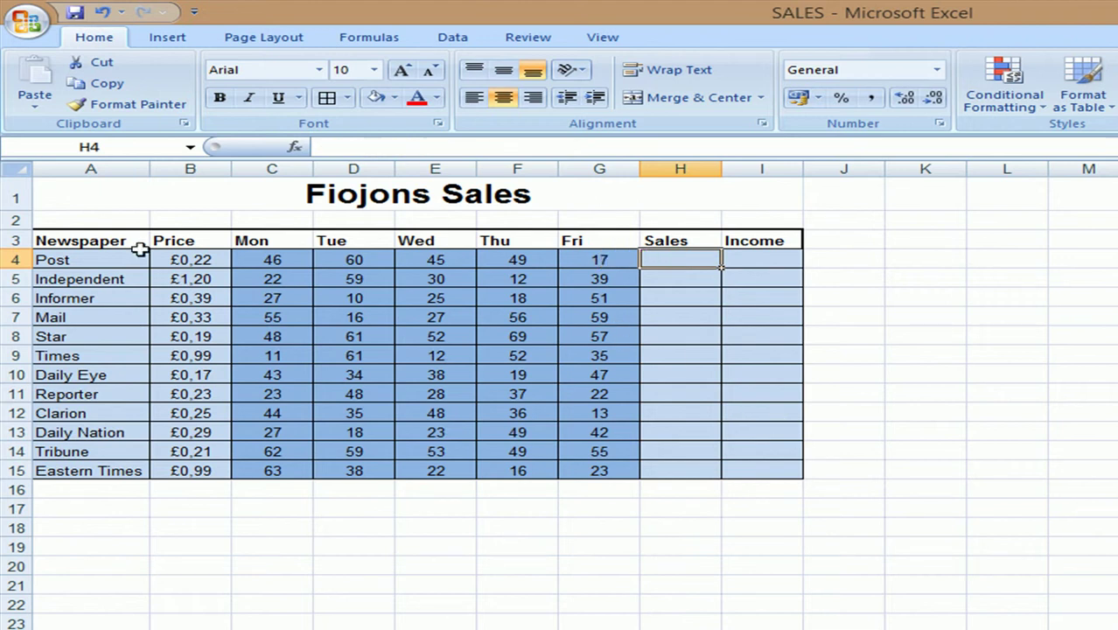
drag(265, 261, 691, 262)
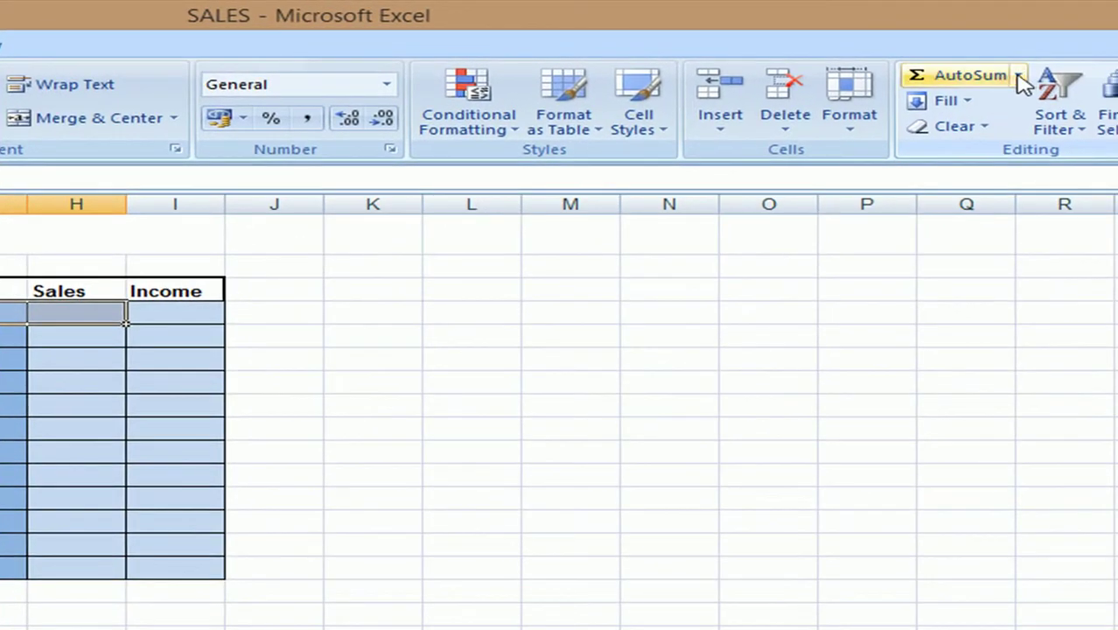
click(972, 77)
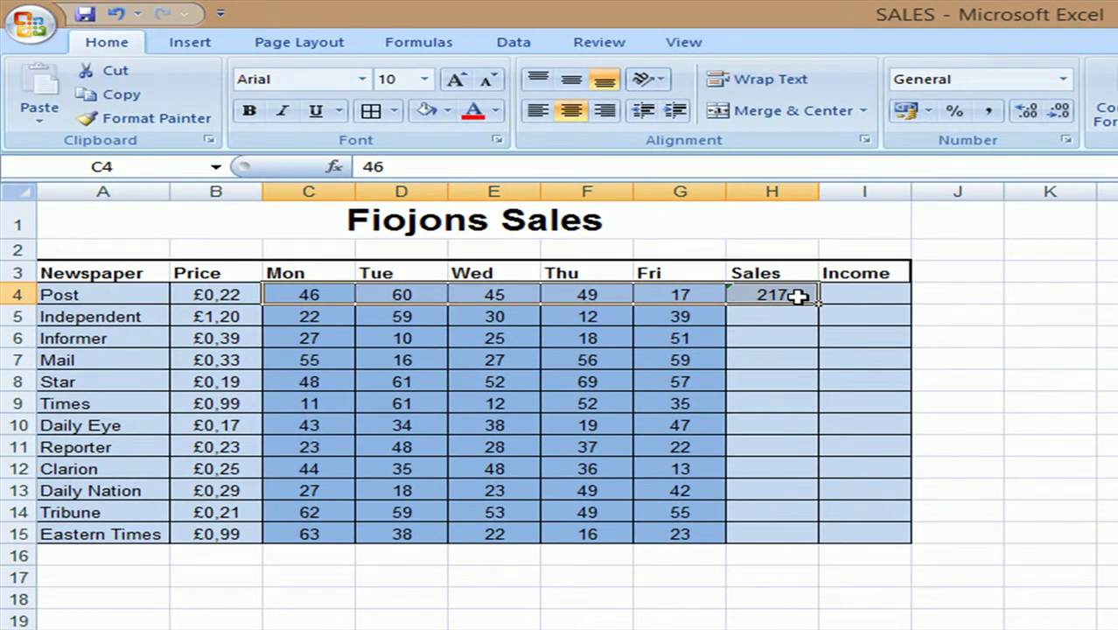
click(879, 293)
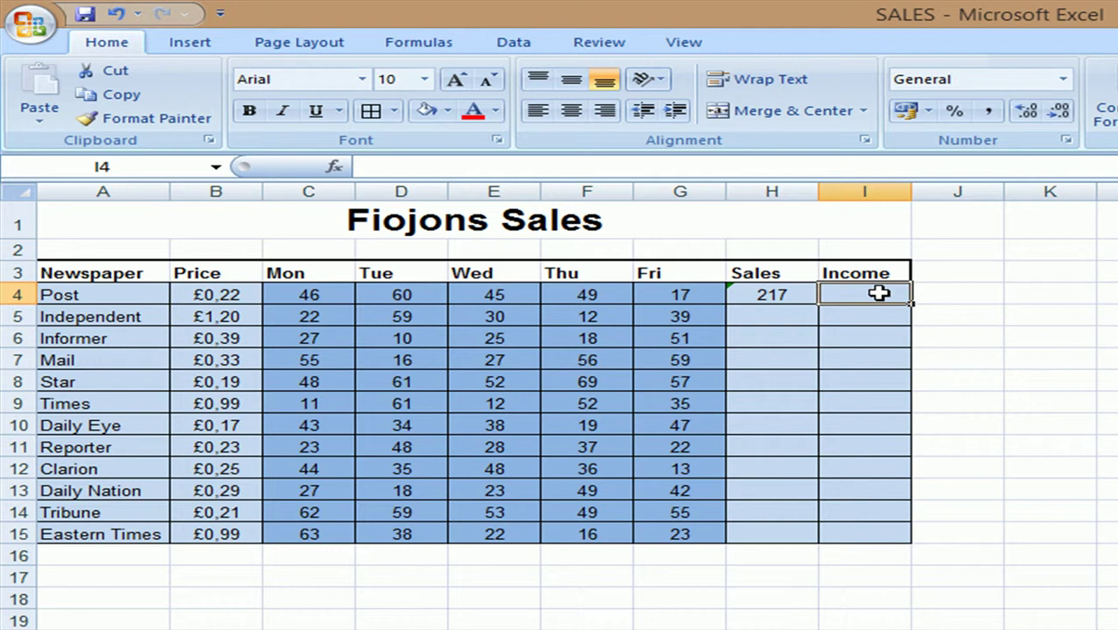
Step: Enter =(H4*B4) in I4 so Post's income shows 47,74
text(=)
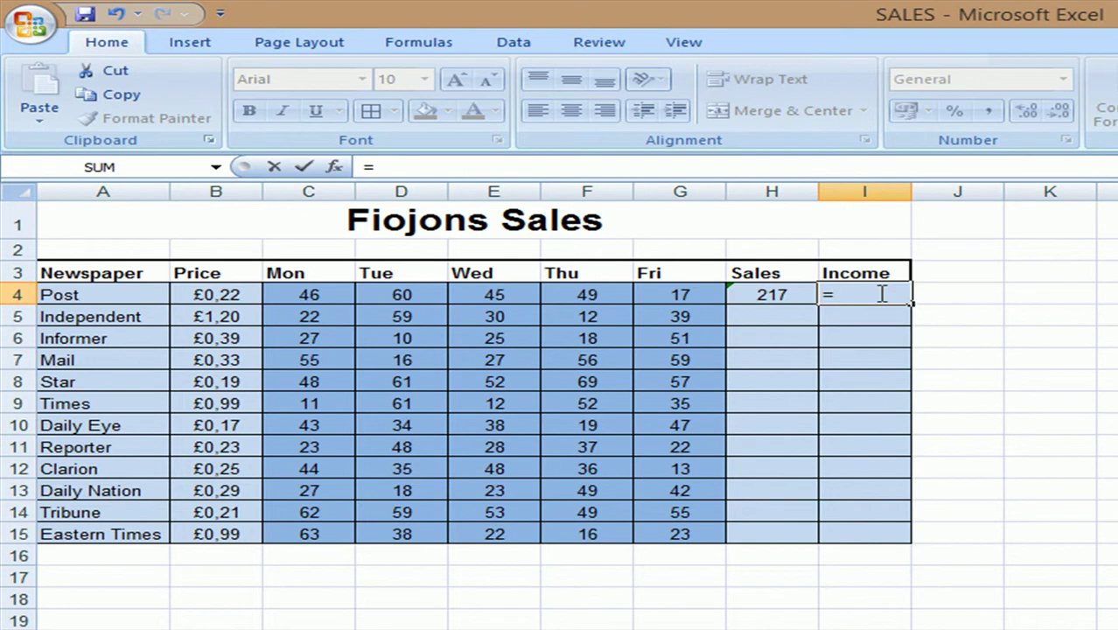
text(()
click(759, 296)
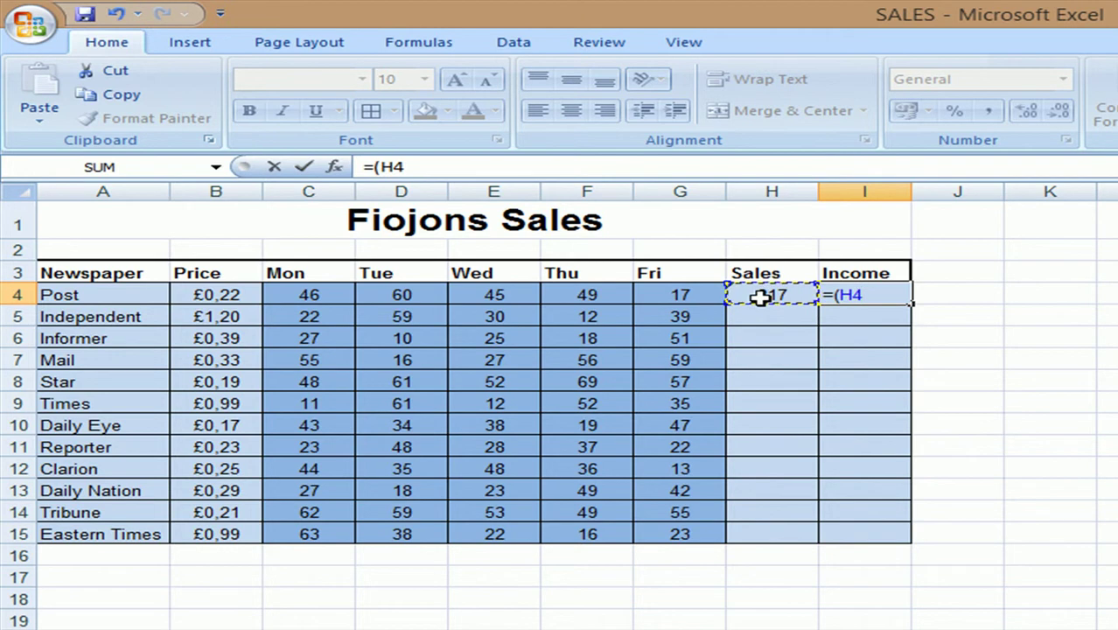
text(*)
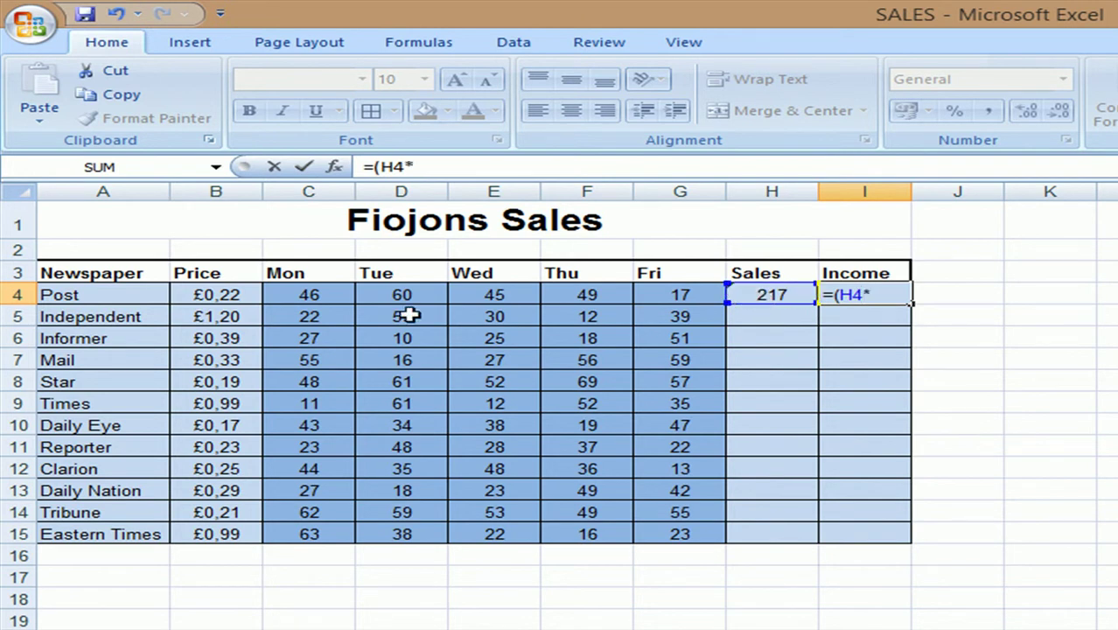
click(228, 295)
text())
key(Return)
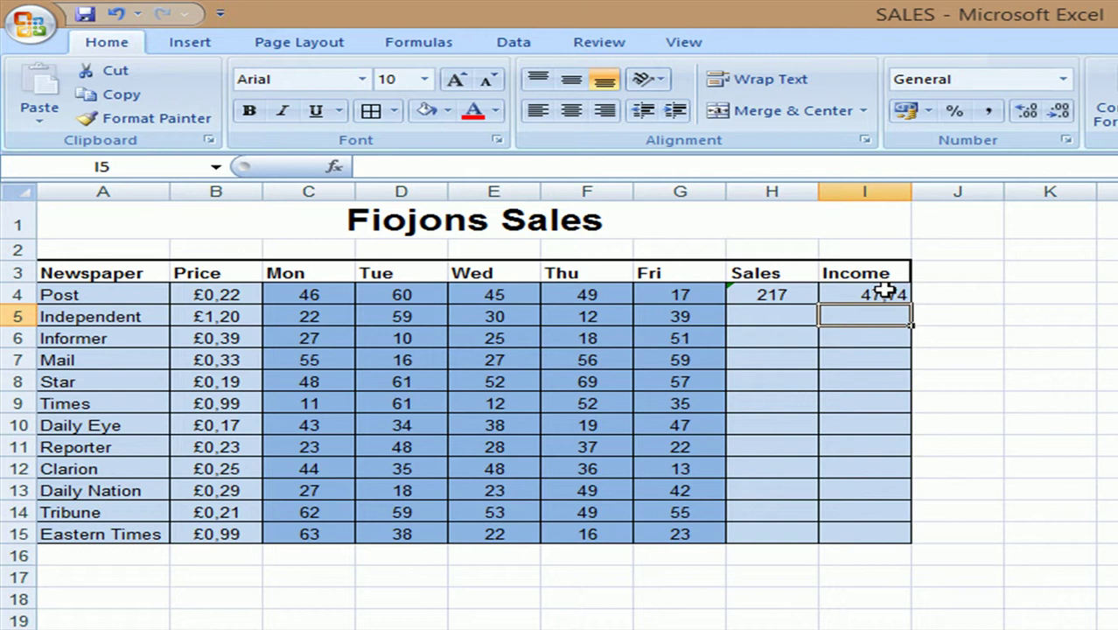
click(779, 295)
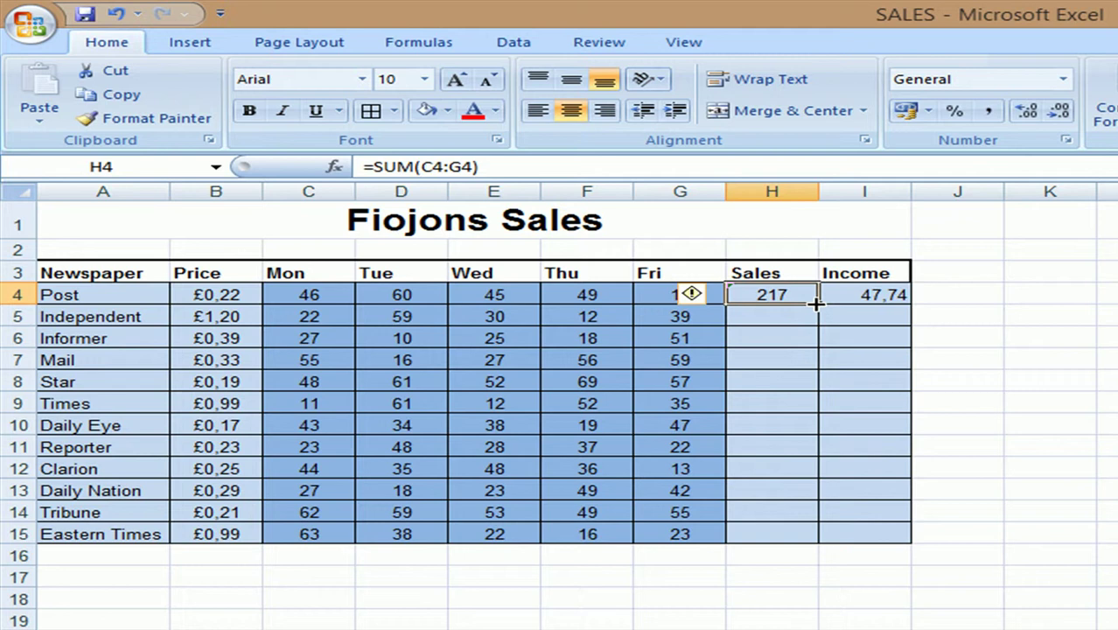
Step: Fill the Sales totals down H4:H15 and the Income formulas down I4:I15
drag(815, 303, 803, 534)
click(875, 295)
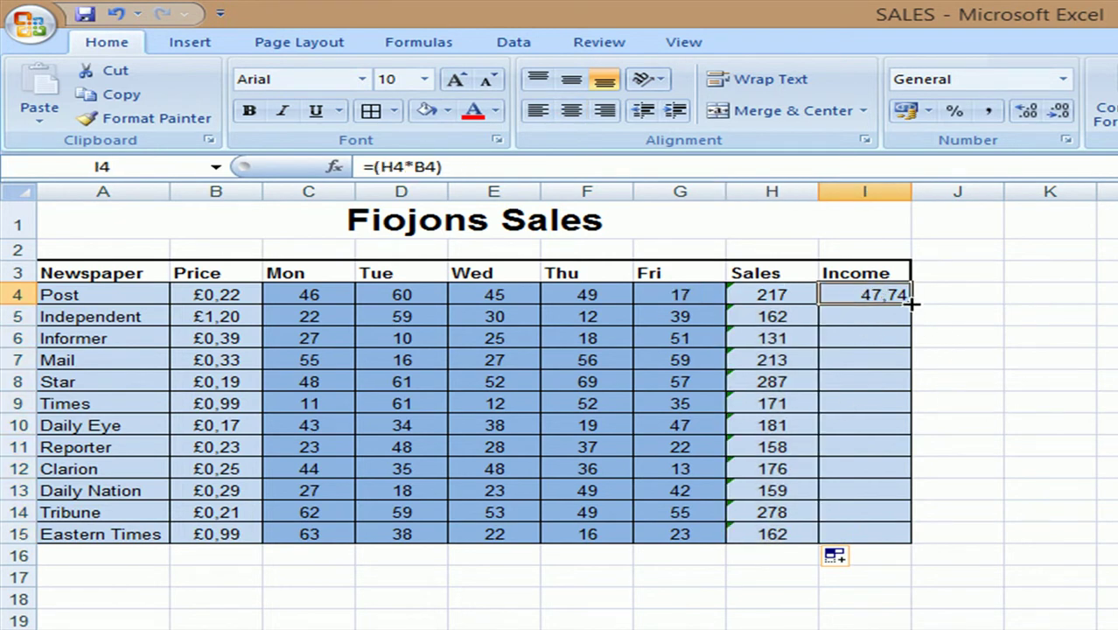
drag(911, 302, 897, 529)
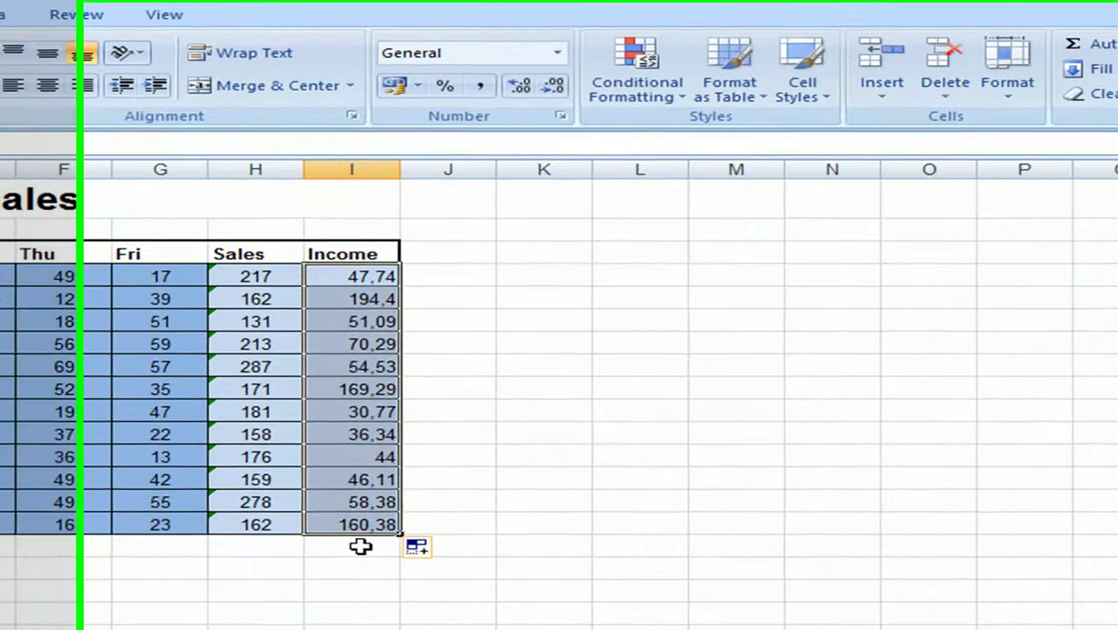
Step: AutoSum I4:I15 to get 963,32 in I16 and type 'Total Income' in H16
click(875, 555)
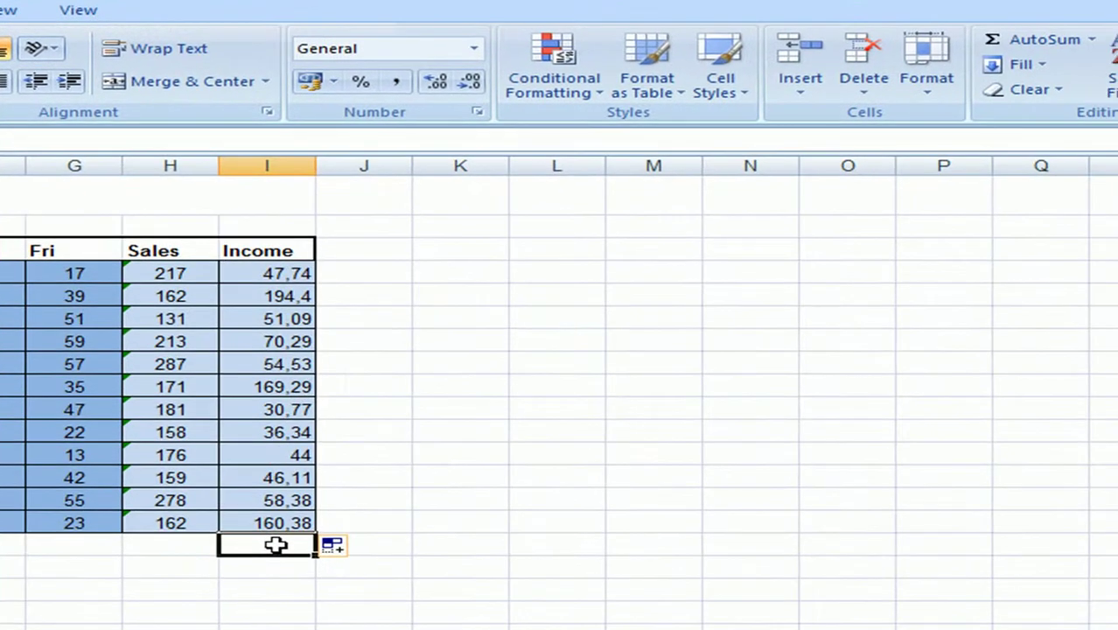
drag(284, 271, 292, 558)
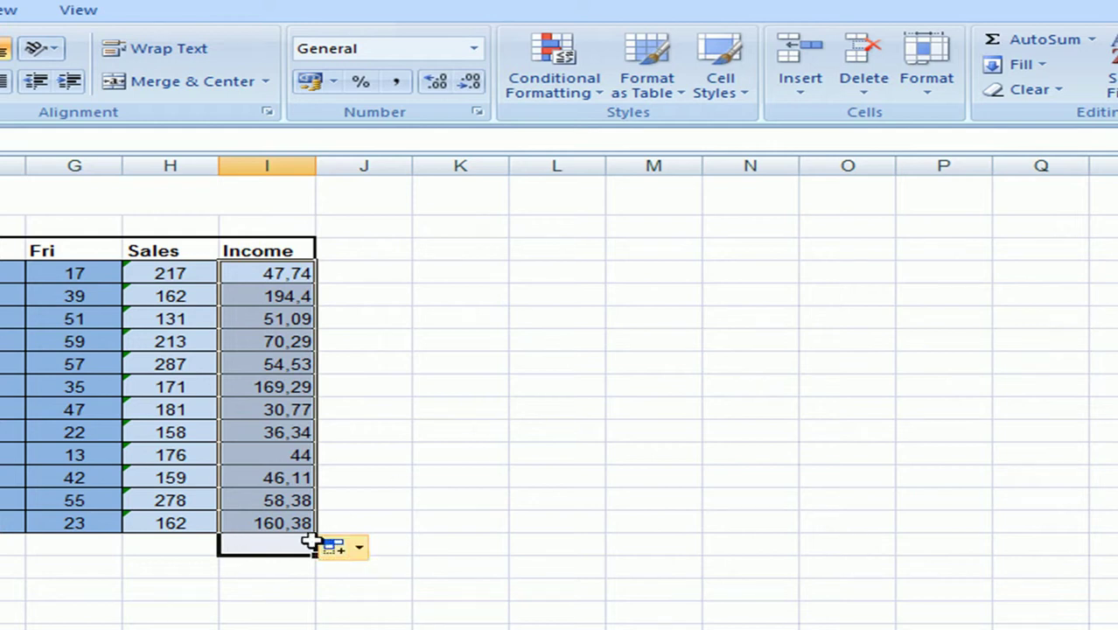
click(1039, 43)
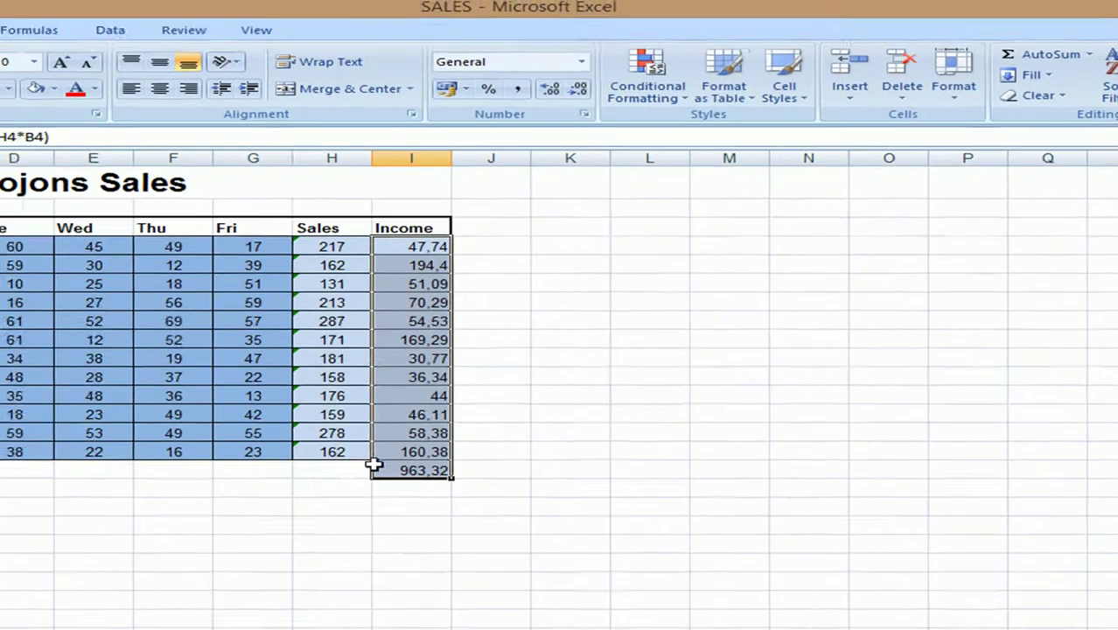
click(416, 470)
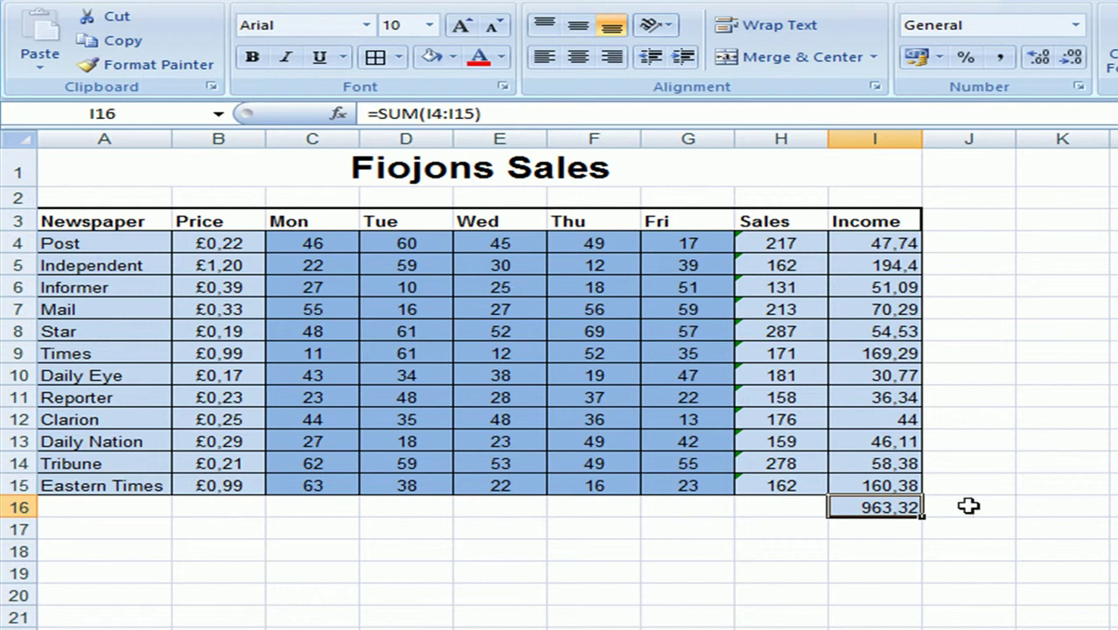
click(790, 507)
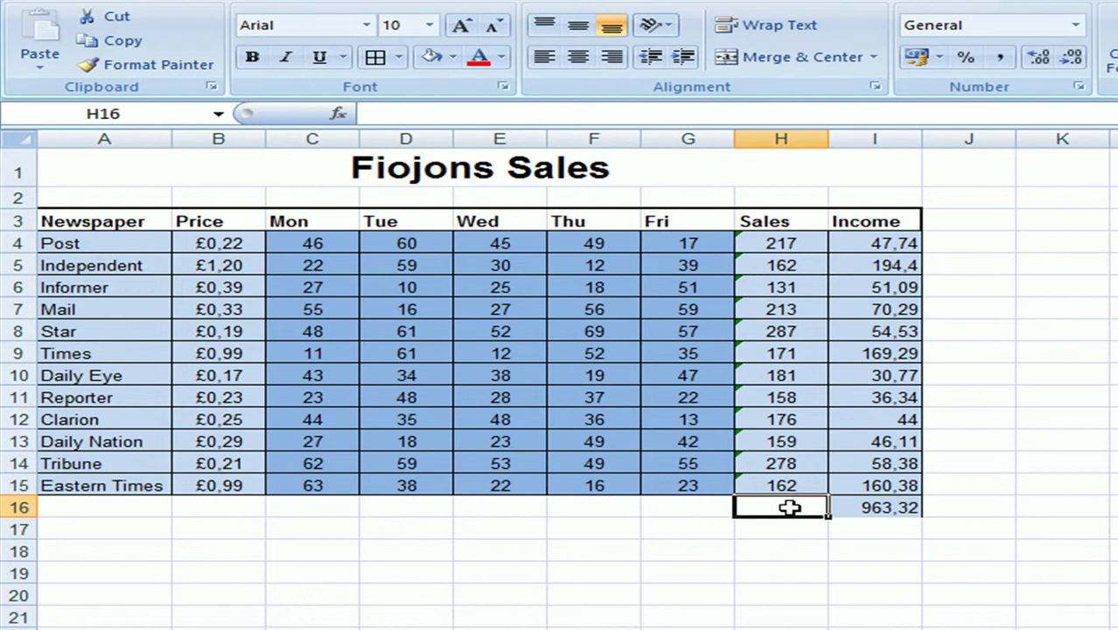
text(Total Income)
Step: Commit the 'Total Income' label in H16 and auto-fit column H to fit it
key(Return)
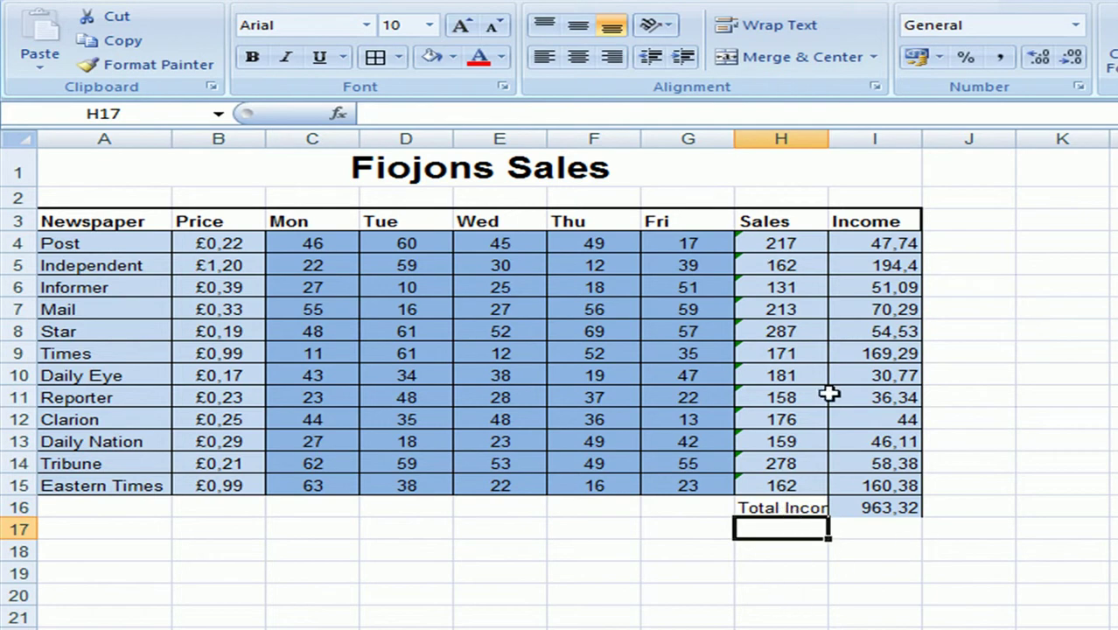
double_click(829, 140)
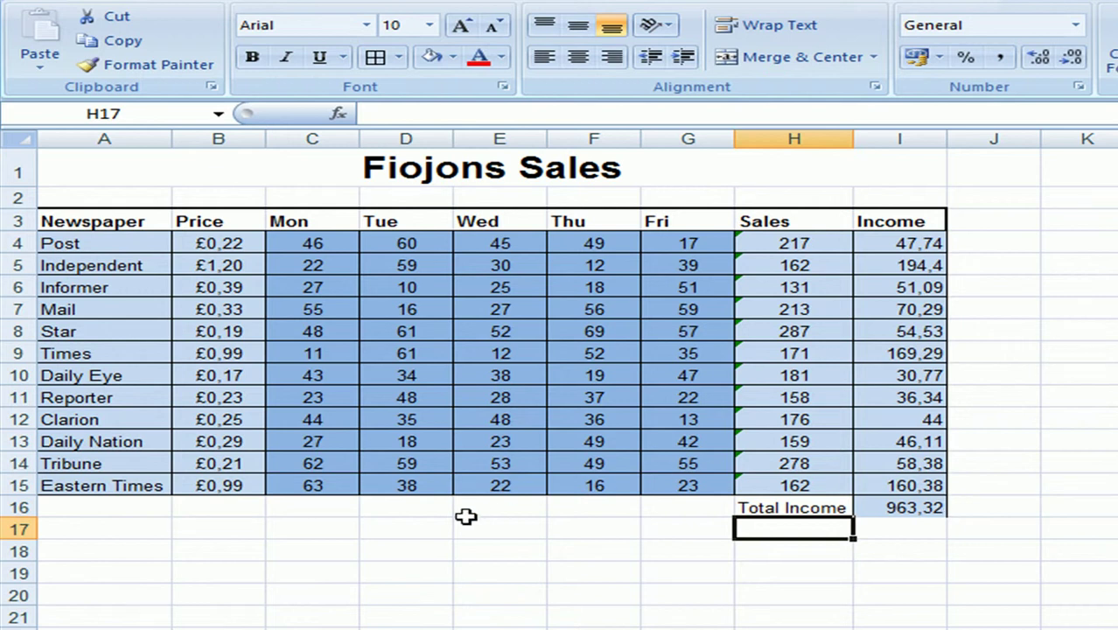
Step: Enter =AVERAGE(C4:C15) in C16 to show Monday's average of 39,25
click(324, 511)
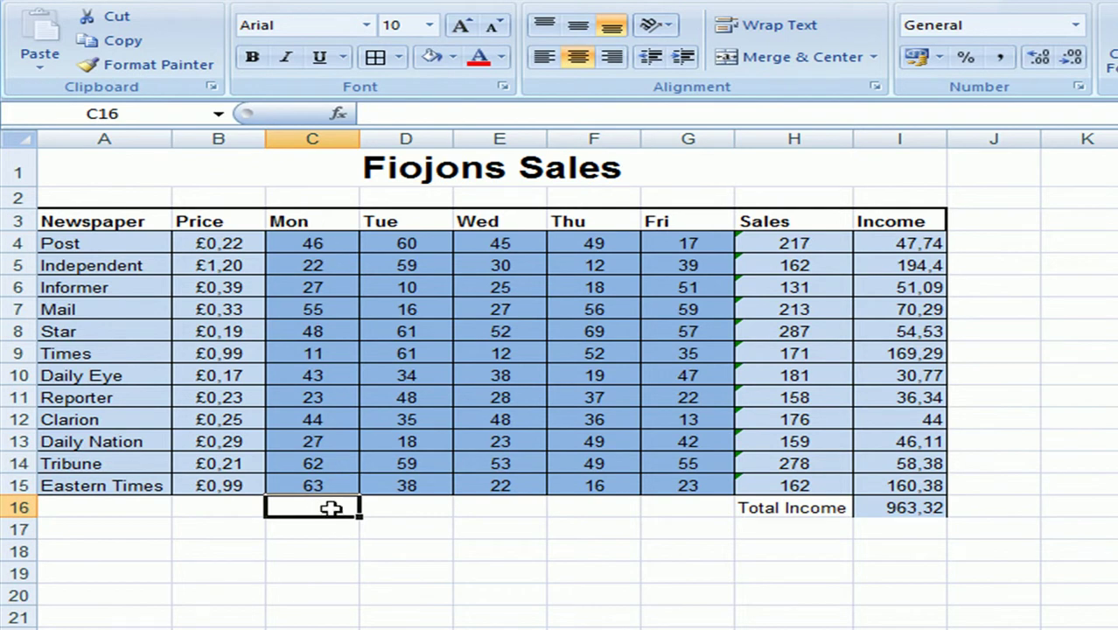
text(=)
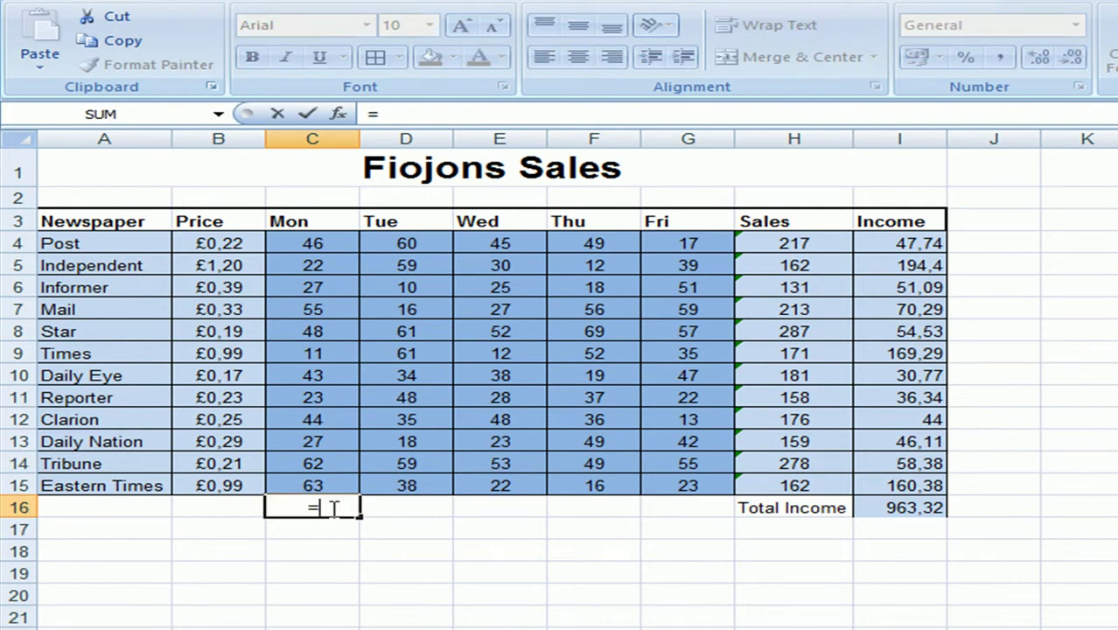
text(average)
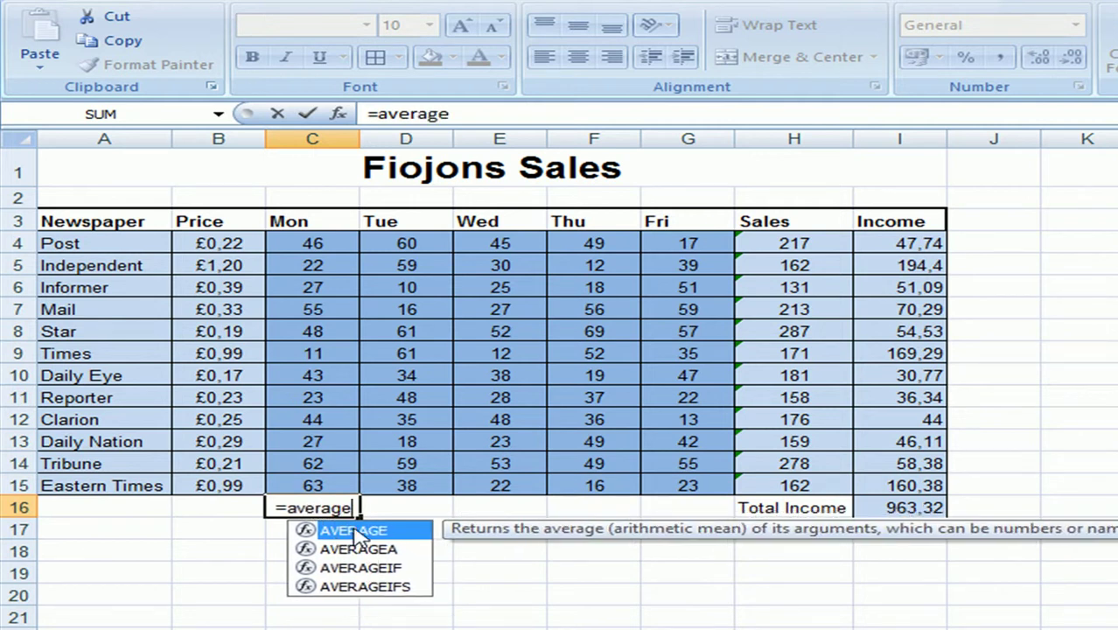
text(()
drag(307, 243, 304, 478)
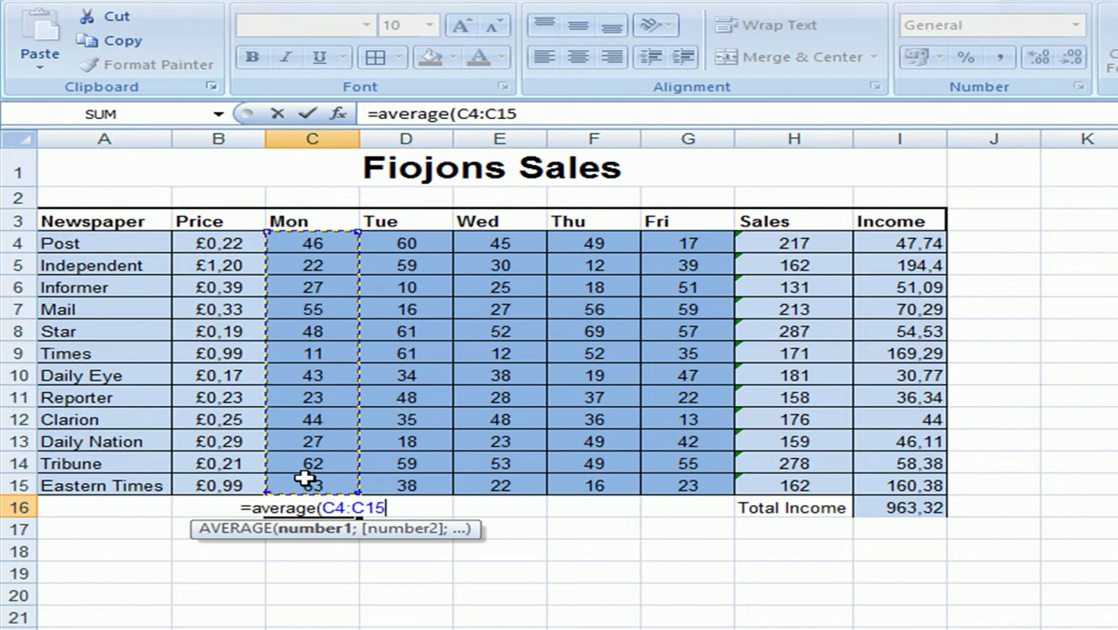
text())
key(Return)
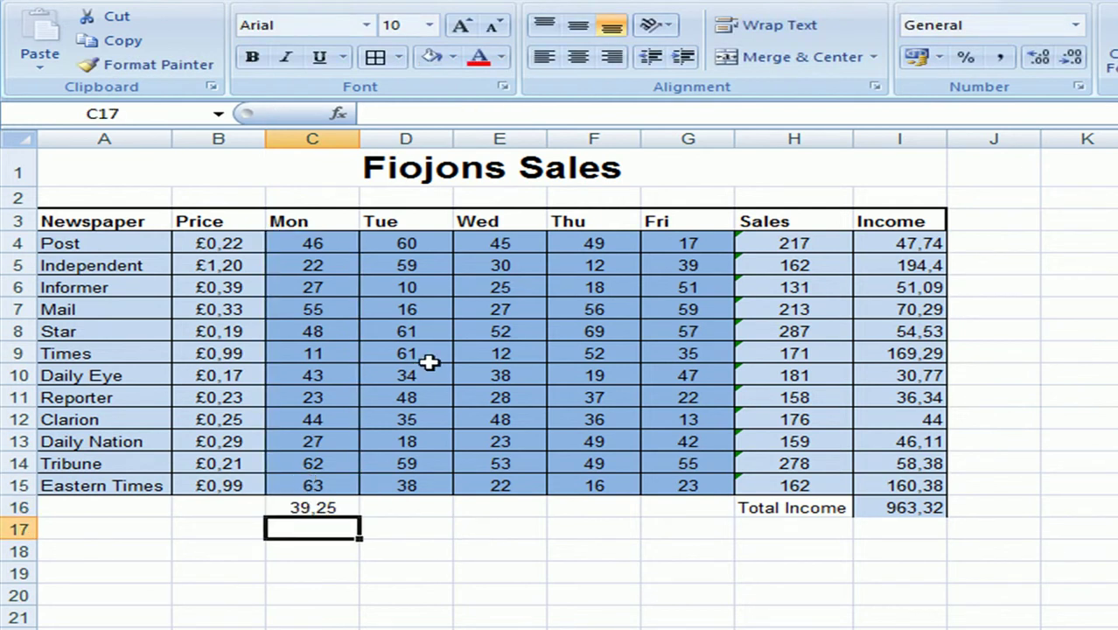
drag(422, 245, 419, 506)
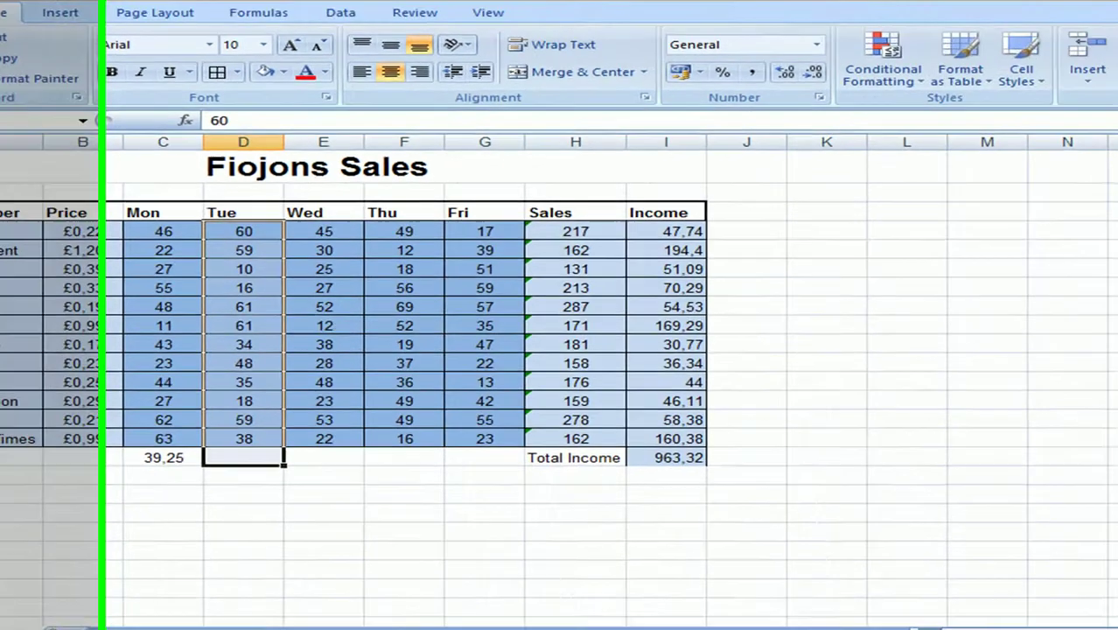
Step: Insert the Tue average in D16 with AutoSum Average, trimmed to two decimals (41,58)
click(1062, 54)
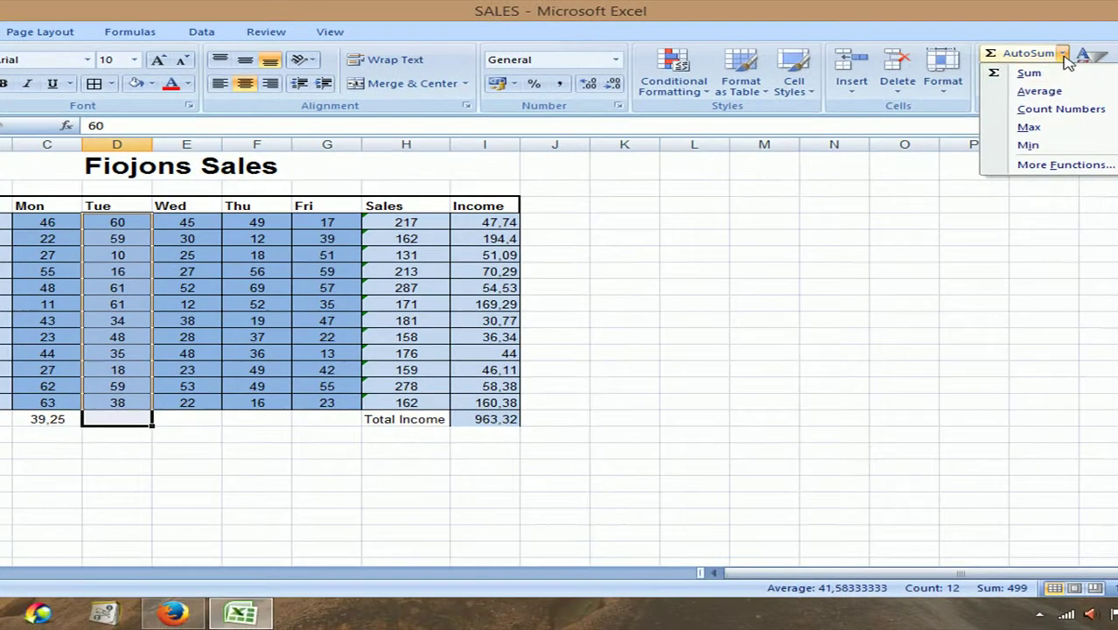
click(1041, 93)
click(123, 447)
click(139, 419)
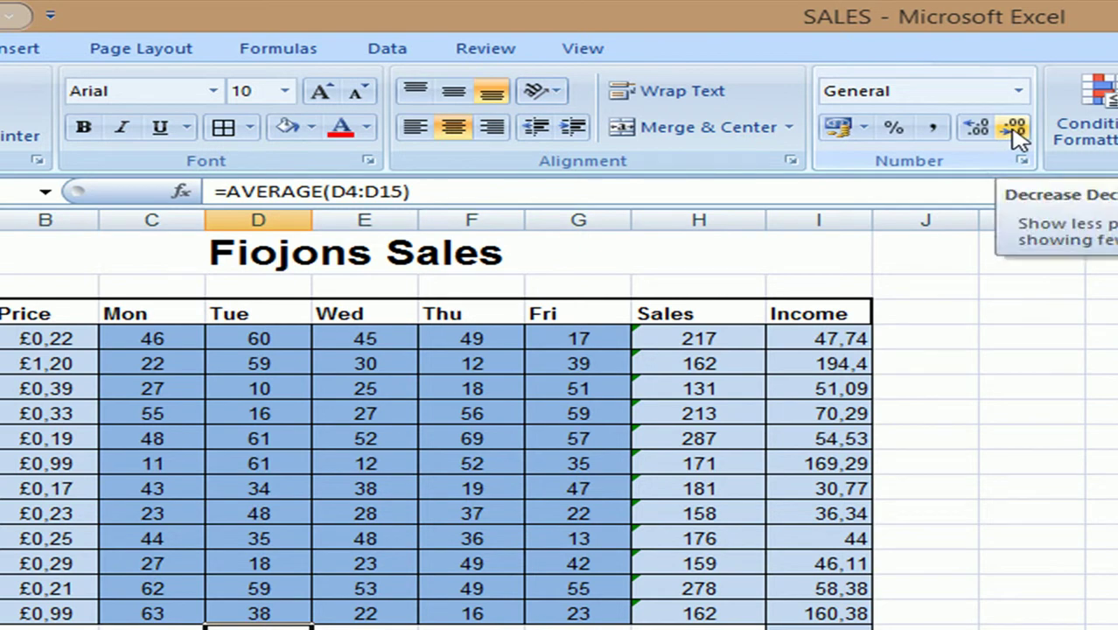
click(1015, 129)
click(1014, 128)
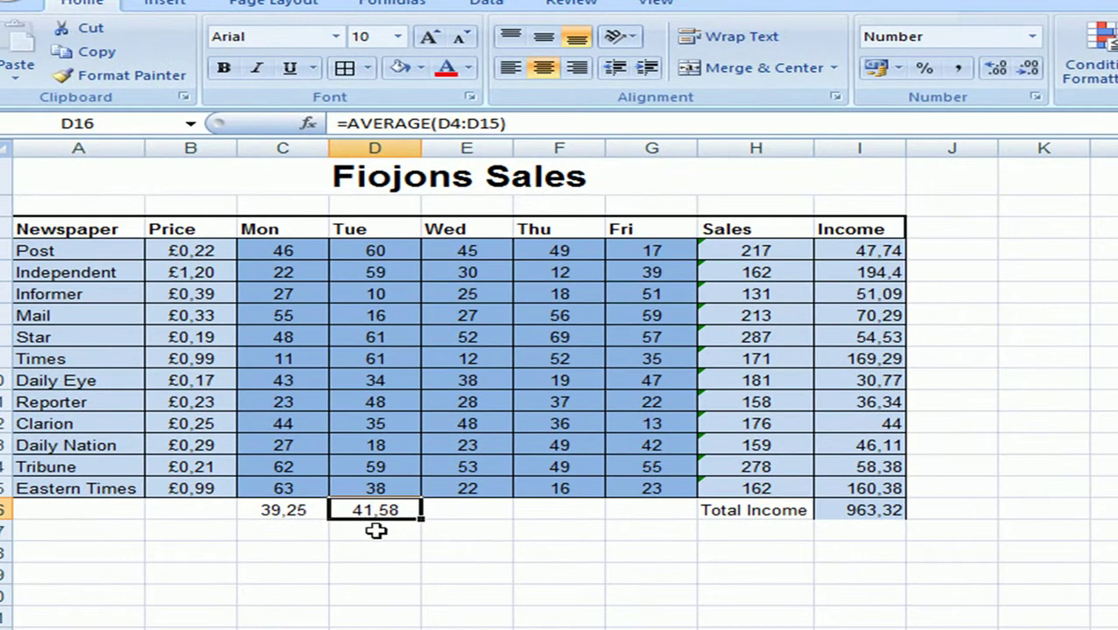
Step: Fill the average across to G16 for Wed to Fri (33,58, 38,50, 38,33)
click(457, 510)
click(412, 512)
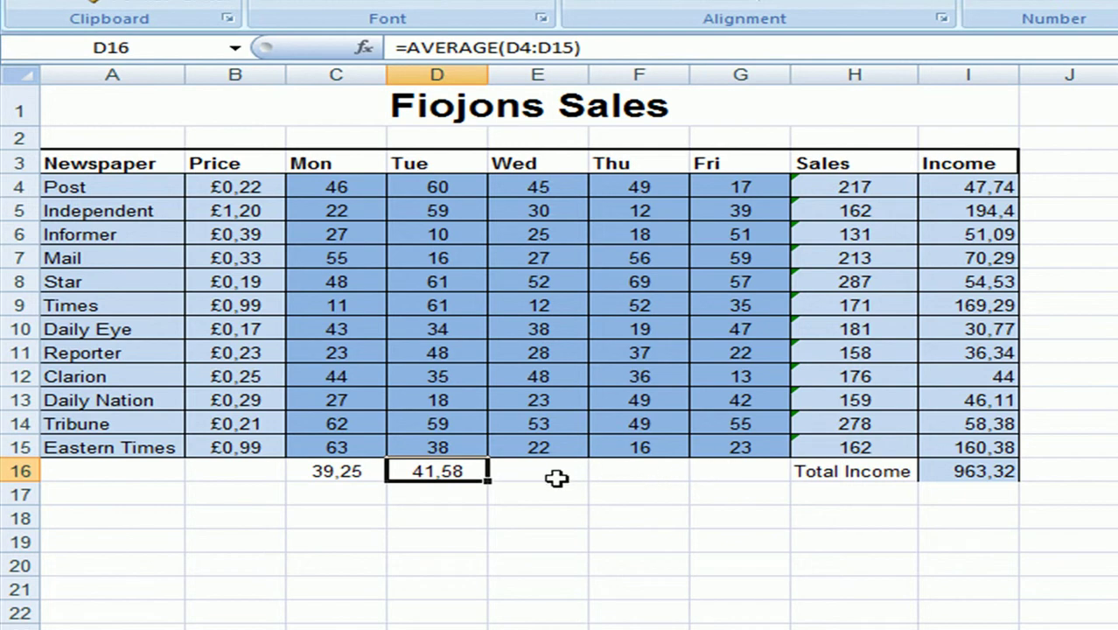
drag(520, 480, 750, 474)
click(719, 532)
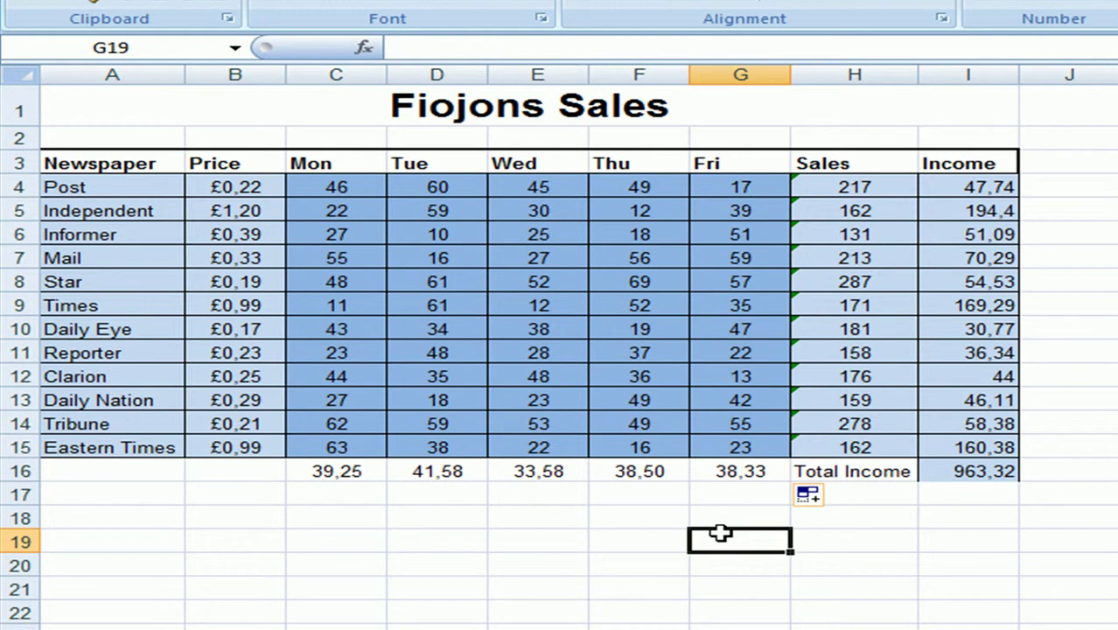
Step: Sort the newspaper rows A4:I15 A to Z so Clarion comes first
click(392, 260)
click(116, 193)
drag(117, 194, 966, 444)
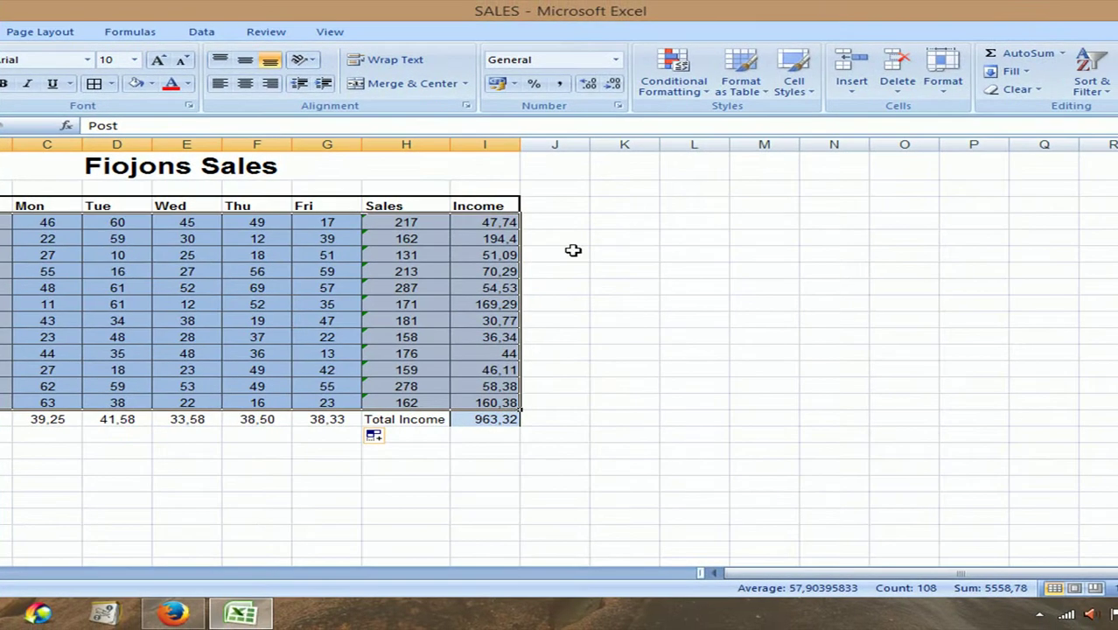
click(1110, 97)
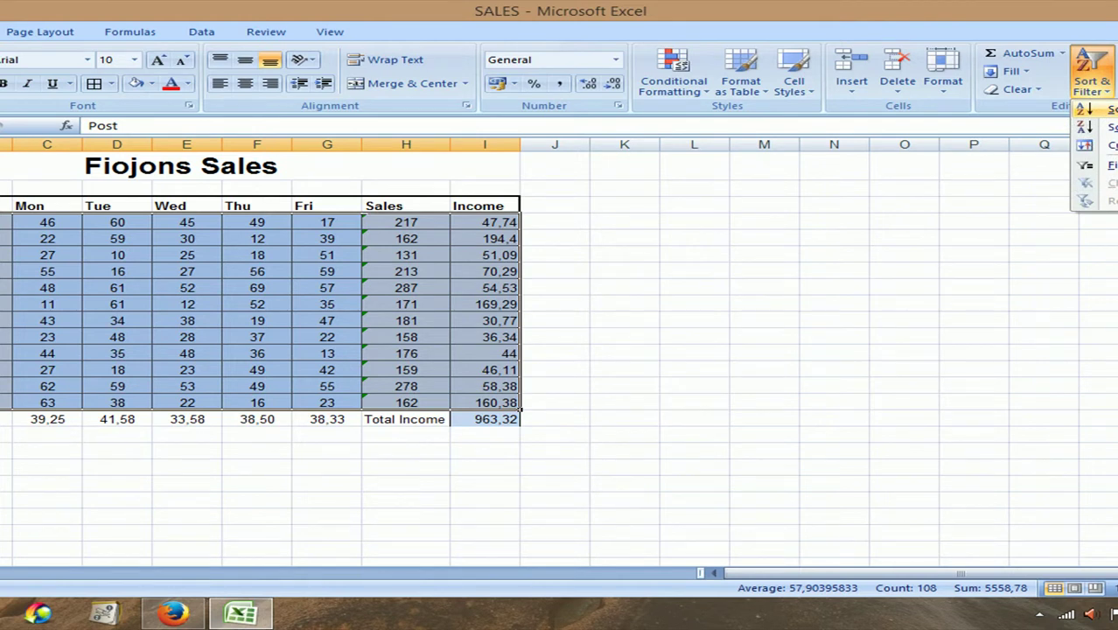
click(1104, 108)
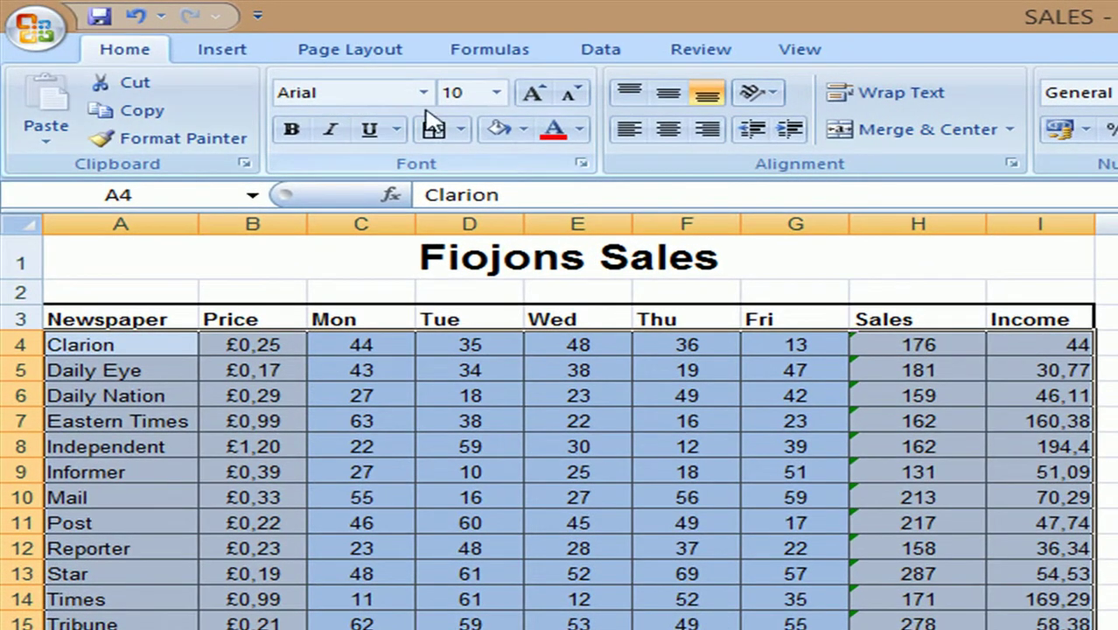
Step: Turn on Show Formulas so cells display formulas like =SUM(C4:G4) instead of results
click(500, 53)
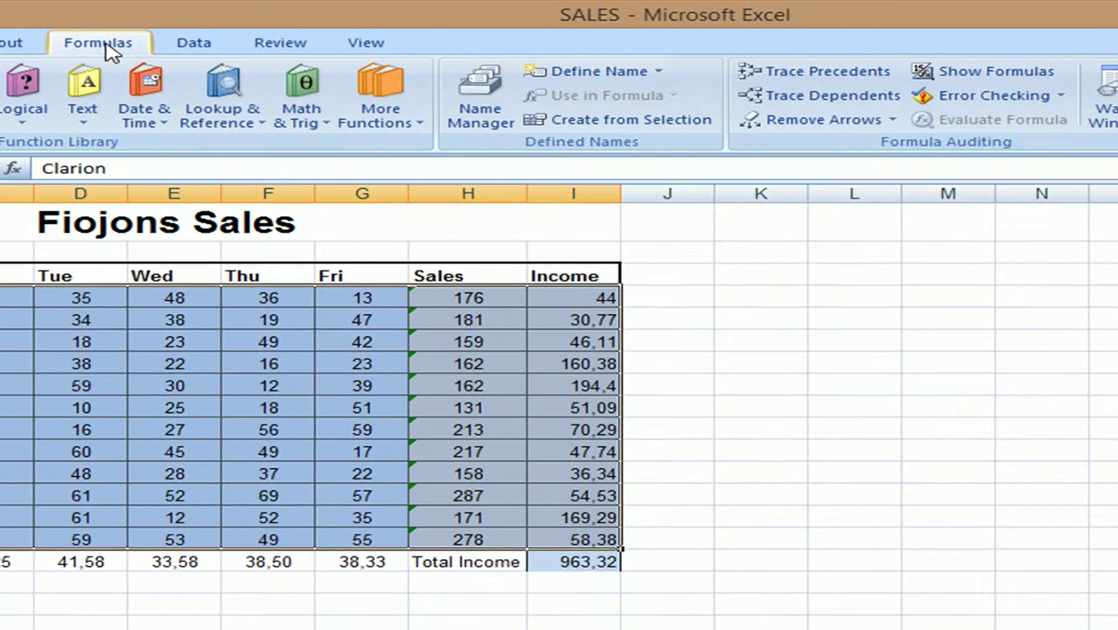
click(1029, 79)
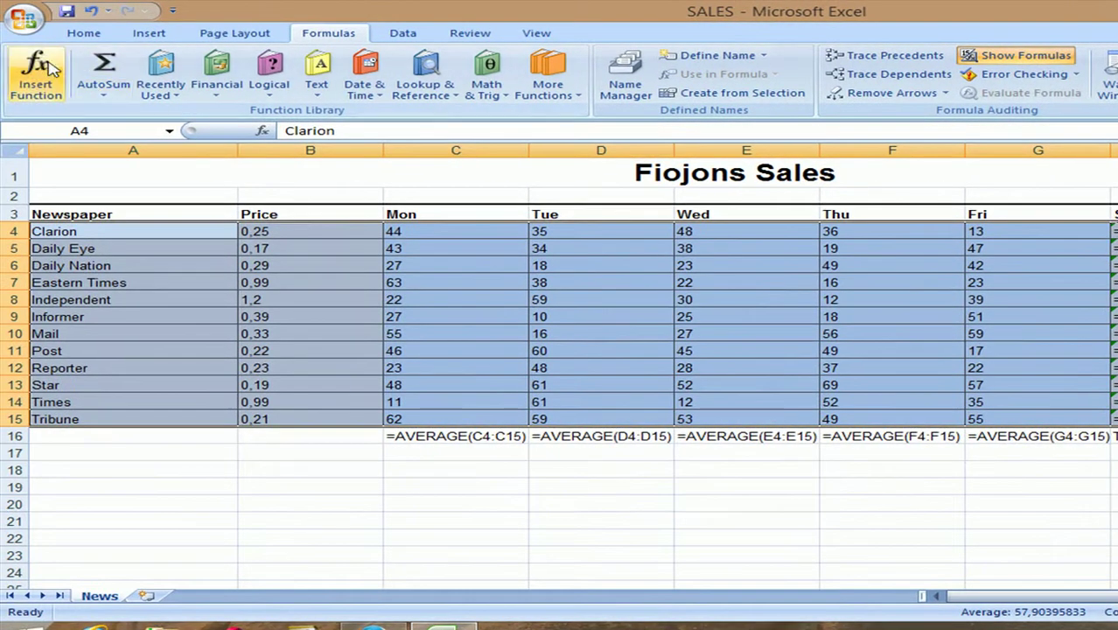
click(19, 19)
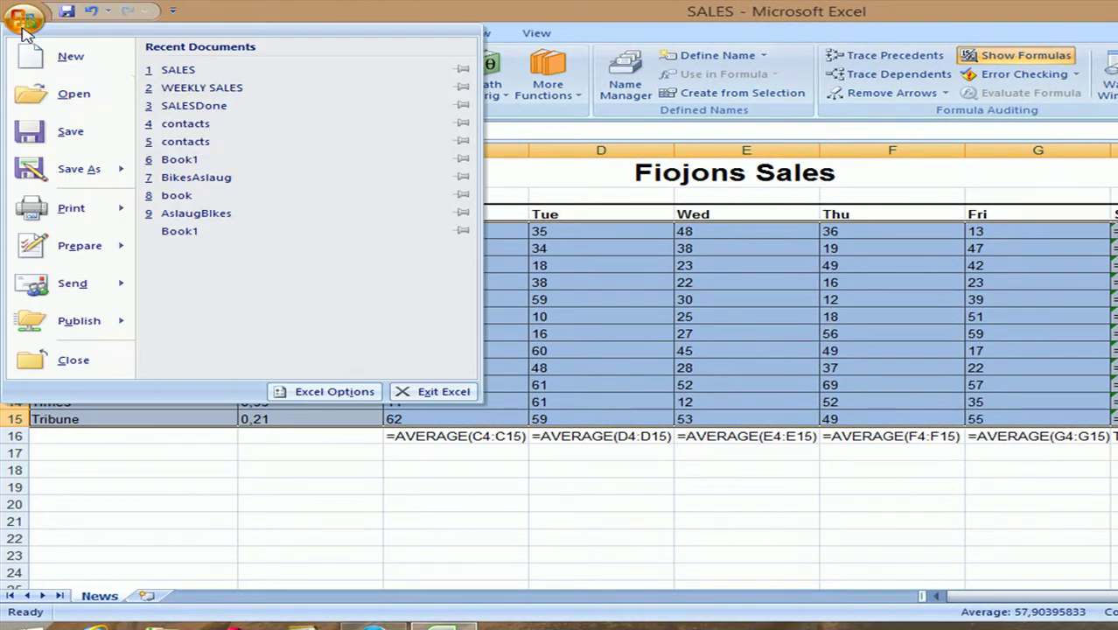
click(59, 210)
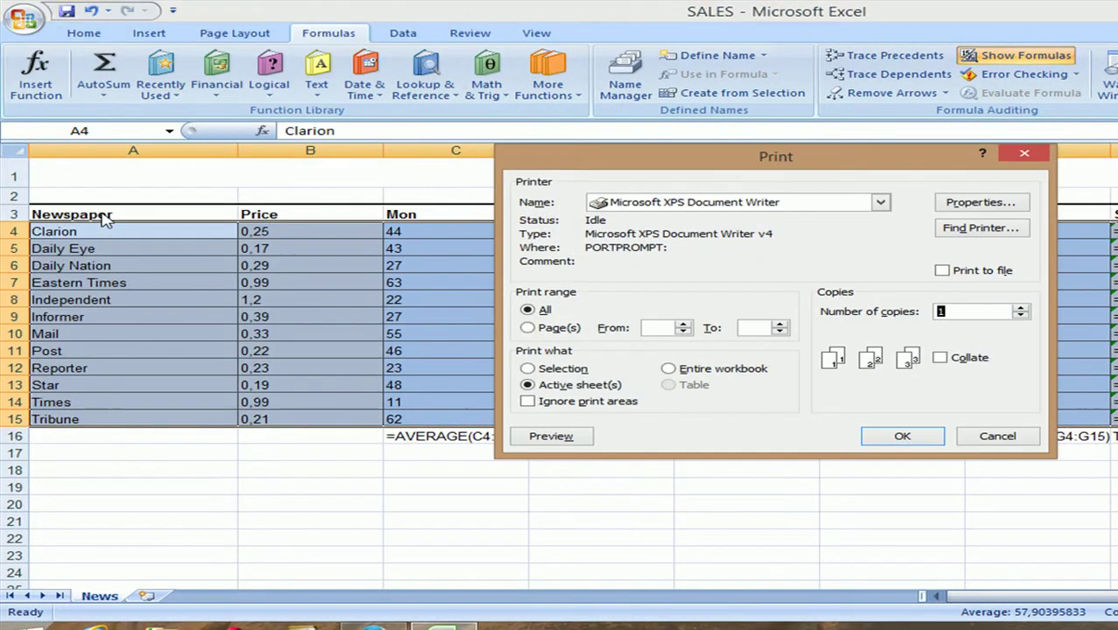
click(998, 436)
click(19, 19)
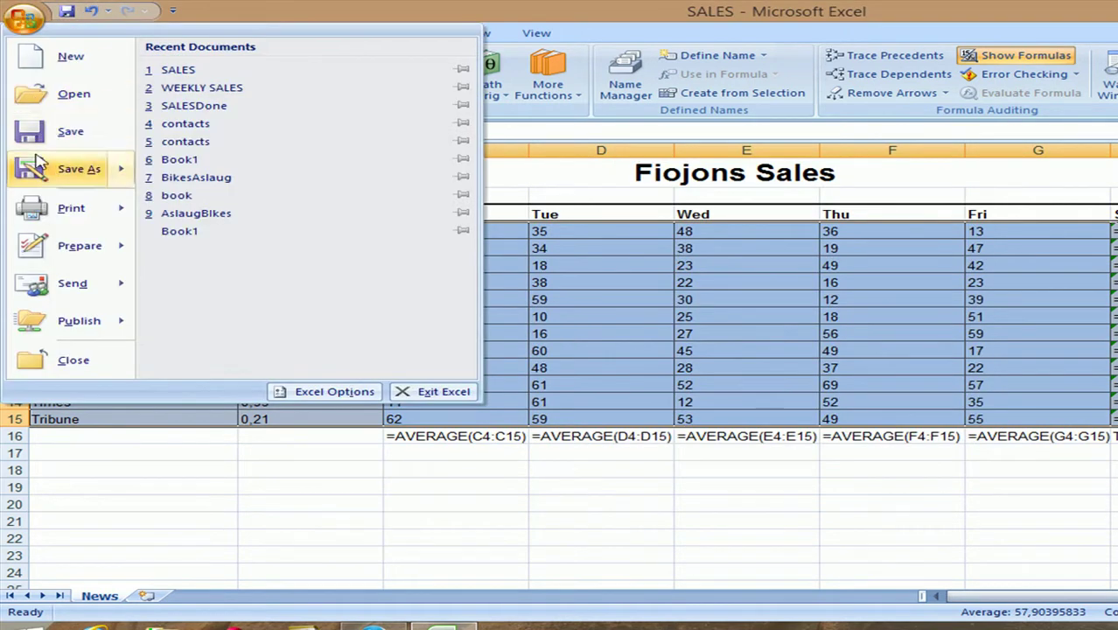
mouse_move(145, 216)
click(270, 164)
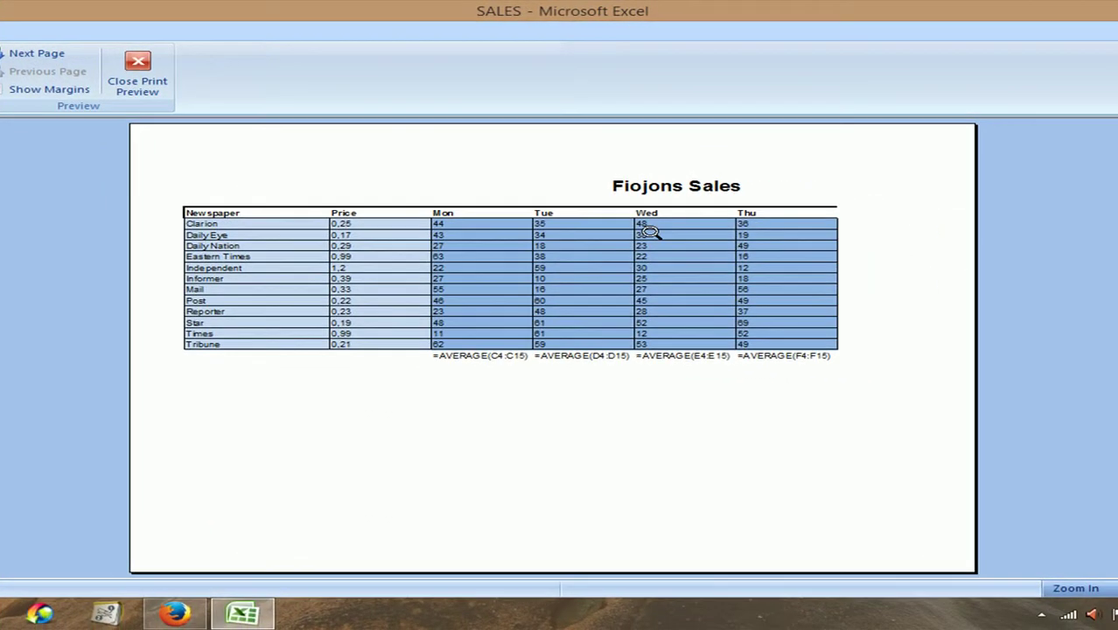
click(136, 74)
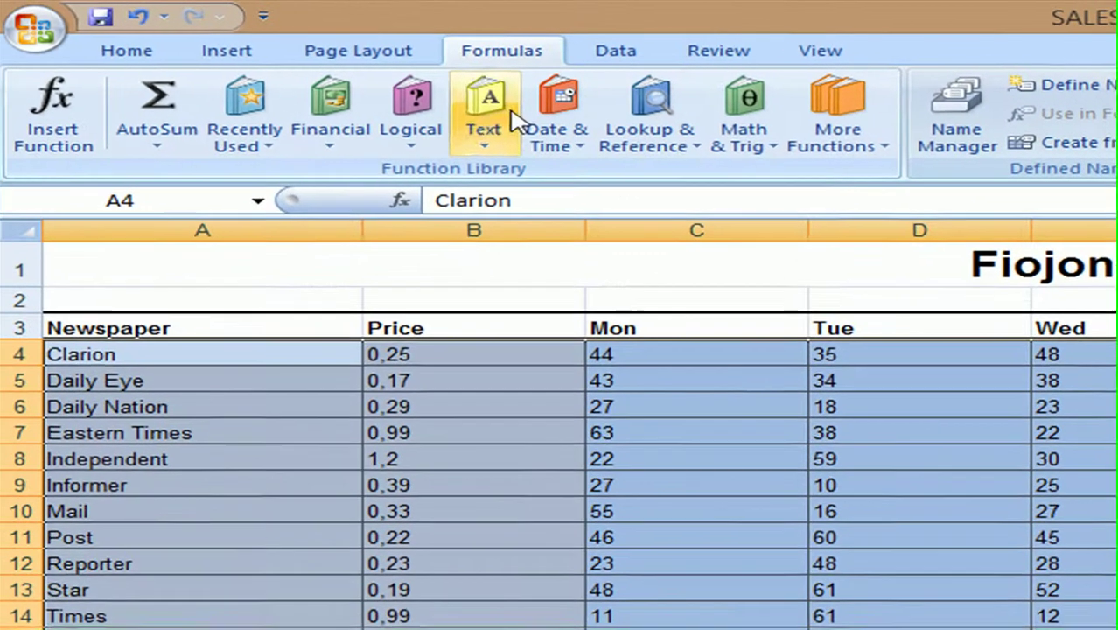
Step: Auto-fit the Newspaper and Price columns and narrow the Sales, Income and Price columns
double_click(364, 229)
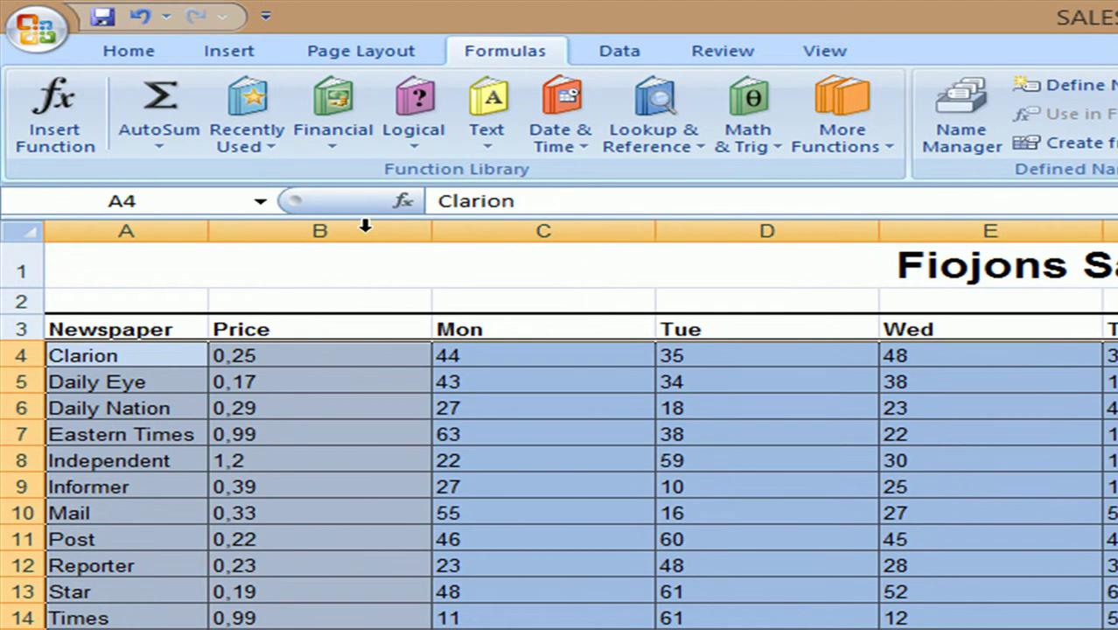
double_click(433, 229)
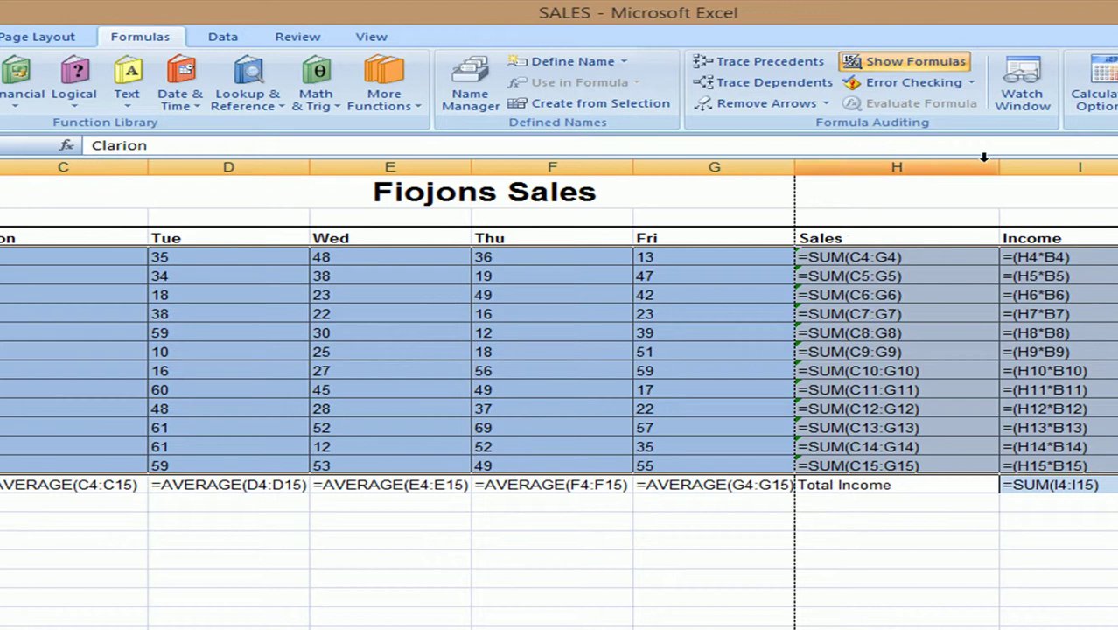
drag(999, 166, 923, 187)
drag(1081, 166, 1024, 179)
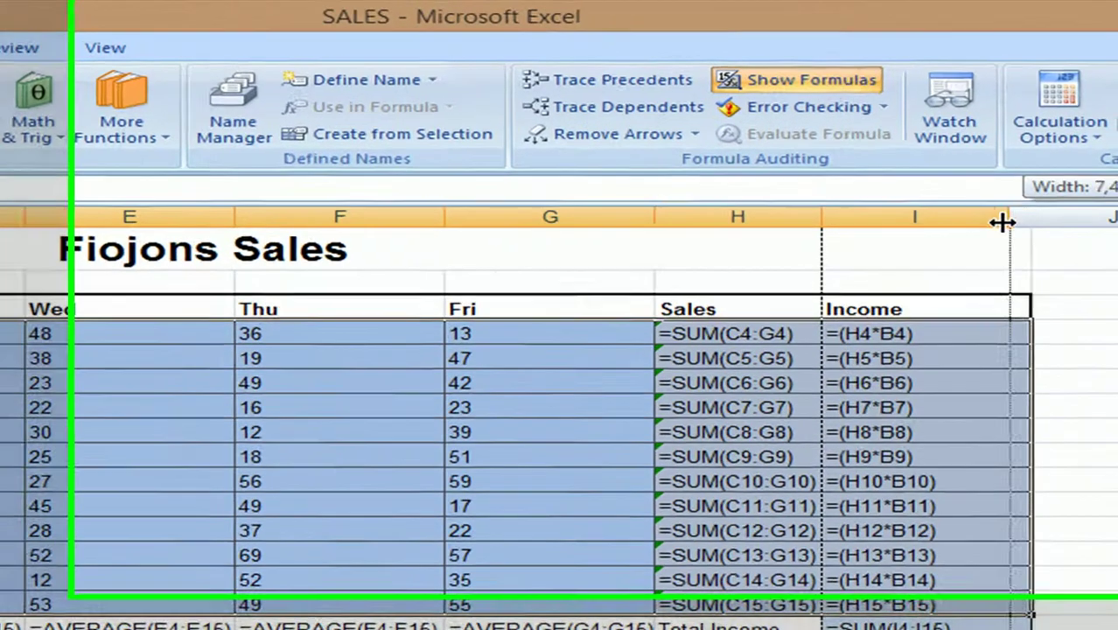
drag(930, 250, 920, 252)
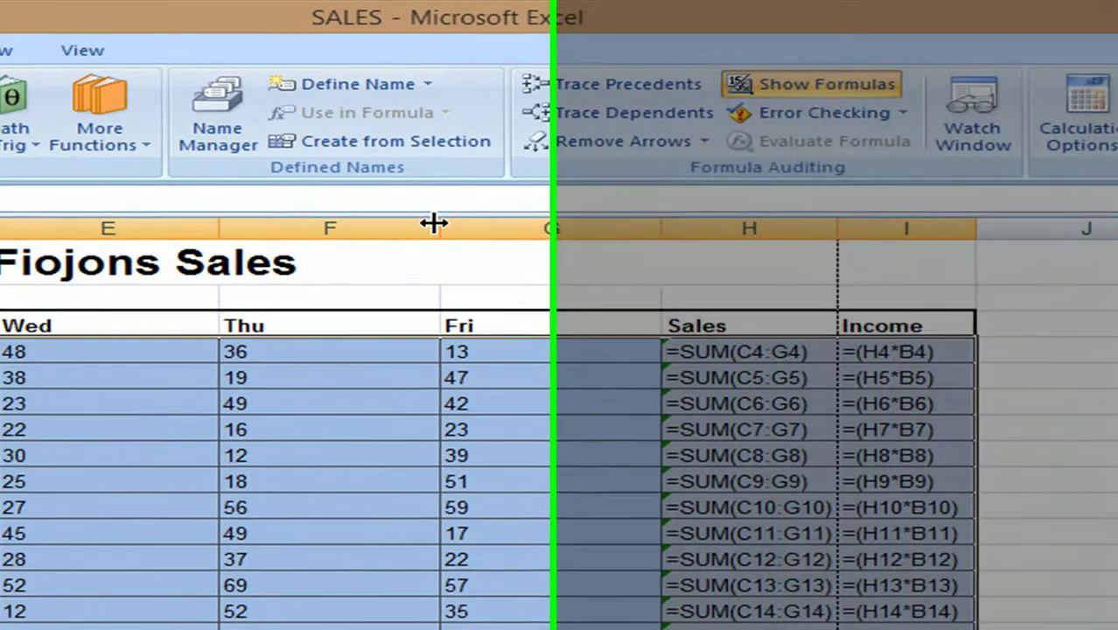
click(433, 223)
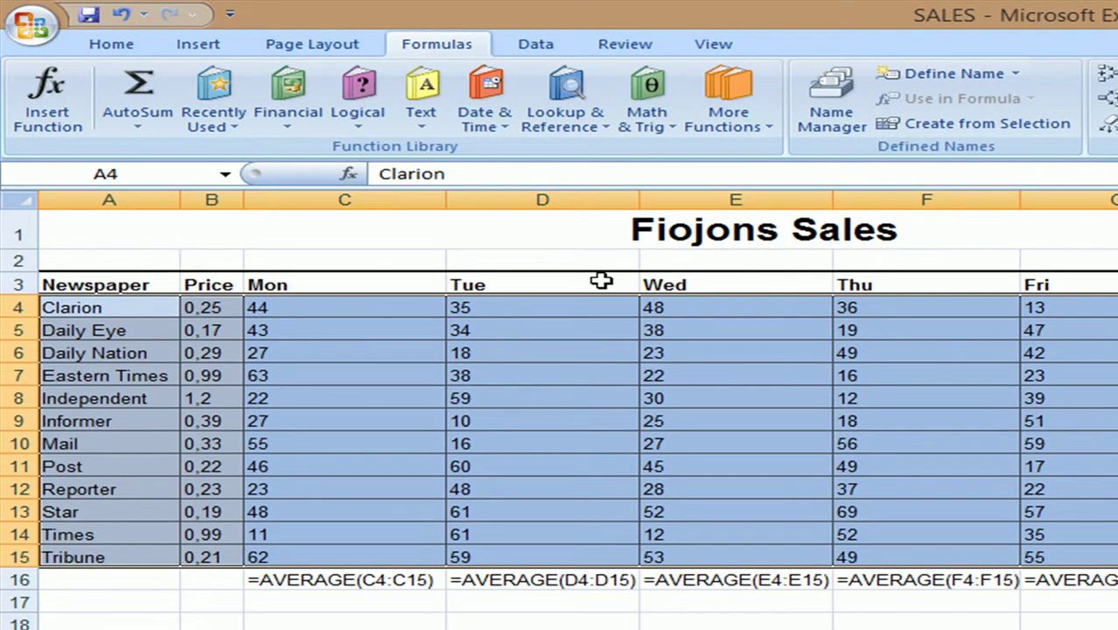
drag(249, 206, 155, 201)
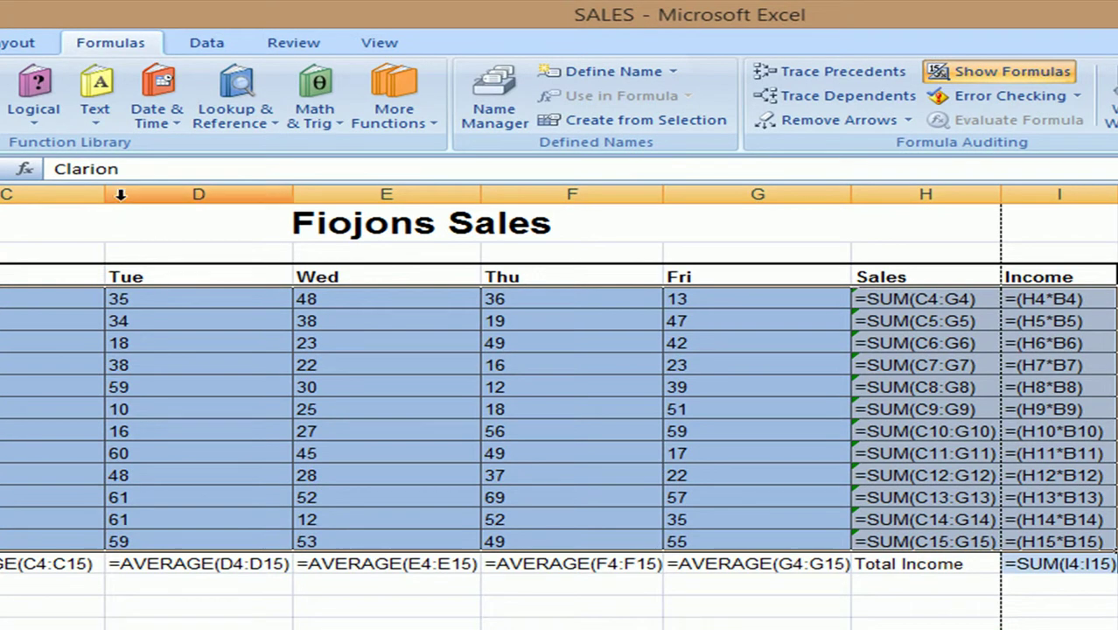
Step: Adjust the Mon to Thu column widths, setting Tue to 8,00, so the formula view fits
drag(105, 193, 107, 193)
drag(352, 208, 352, 208)
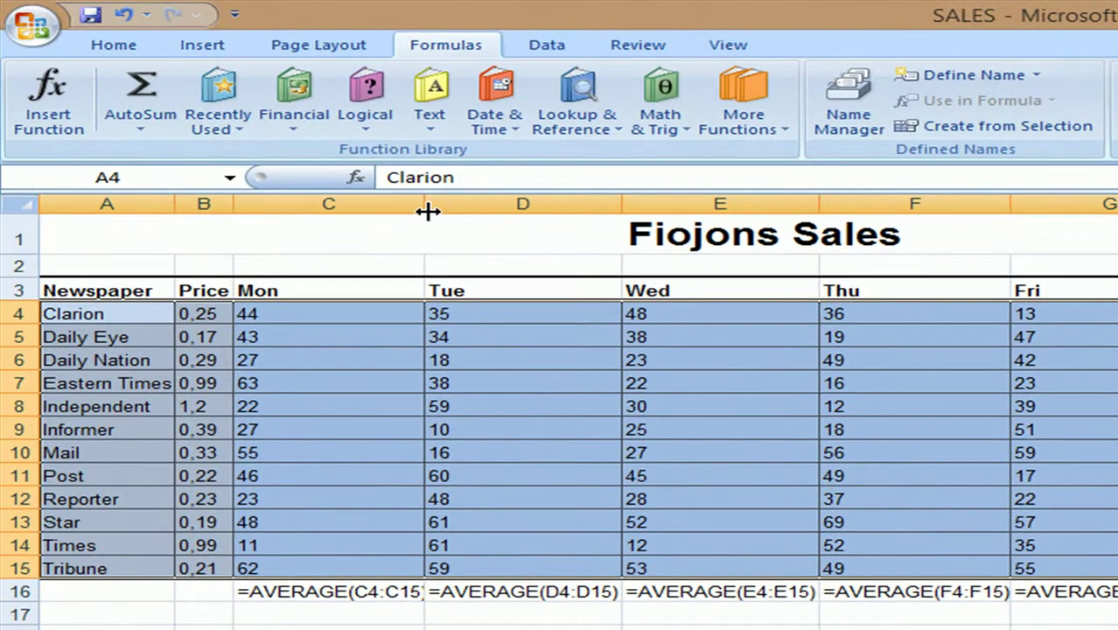
drag(546, 205, 557, 202)
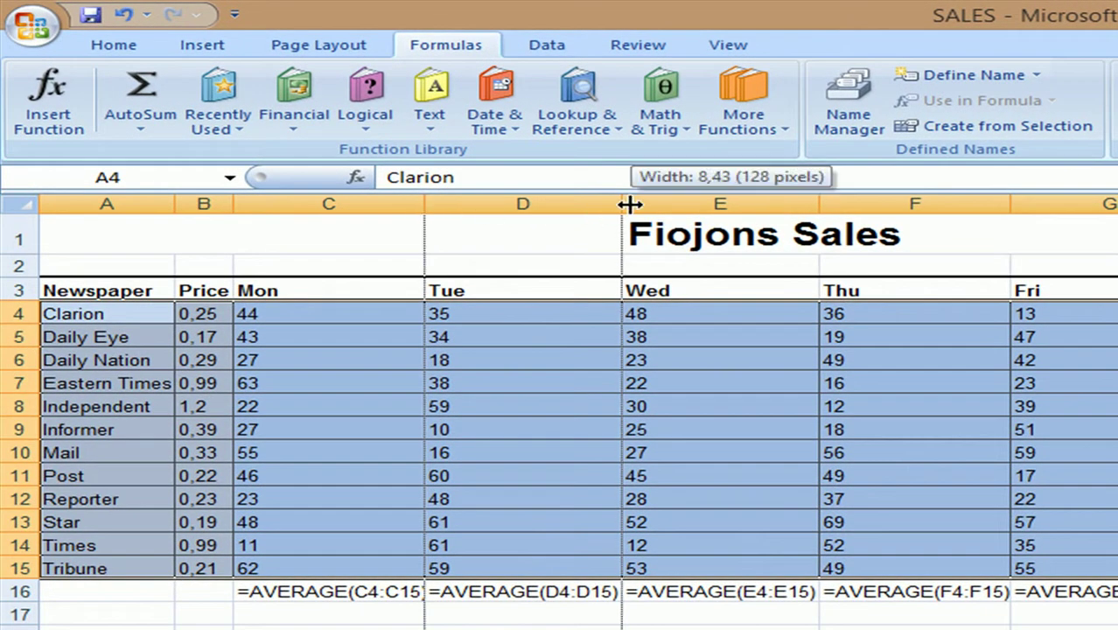
drag(630, 204, 618, 205)
drag(804, 207, 788, 211)
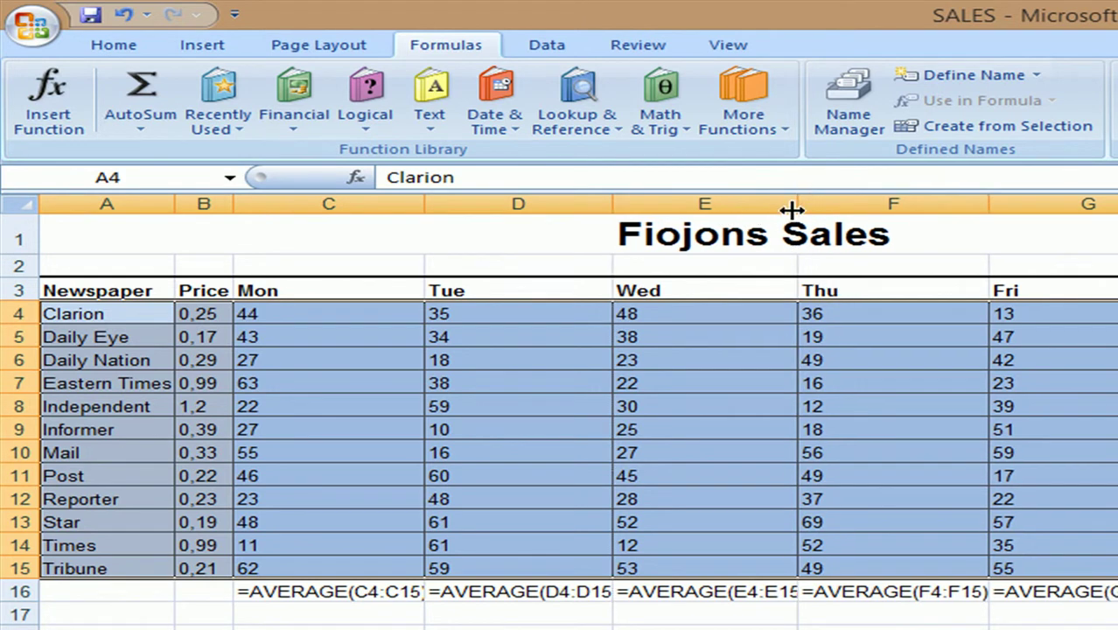
drag(981, 210, 978, 213)
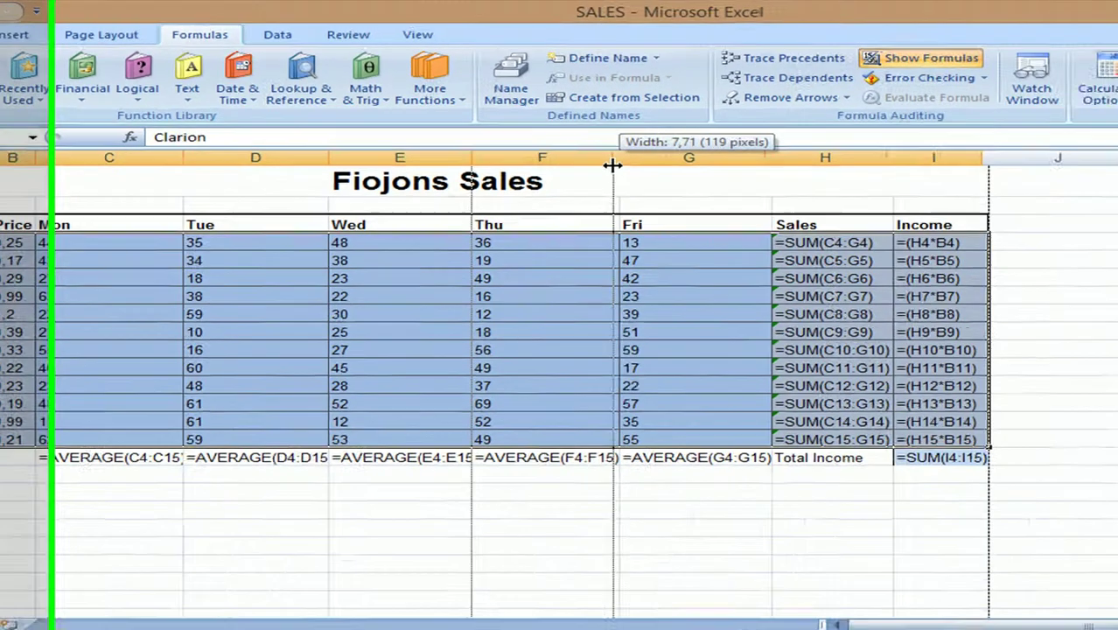
drag(612, 165, 613, 165)
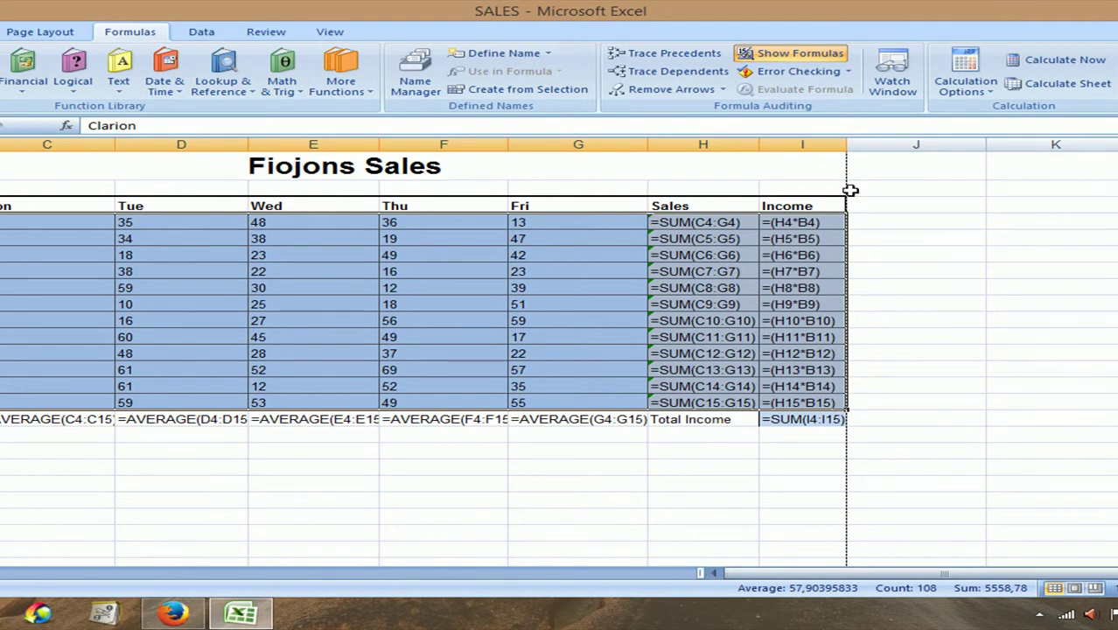
scroll(862, 476, down, 2)
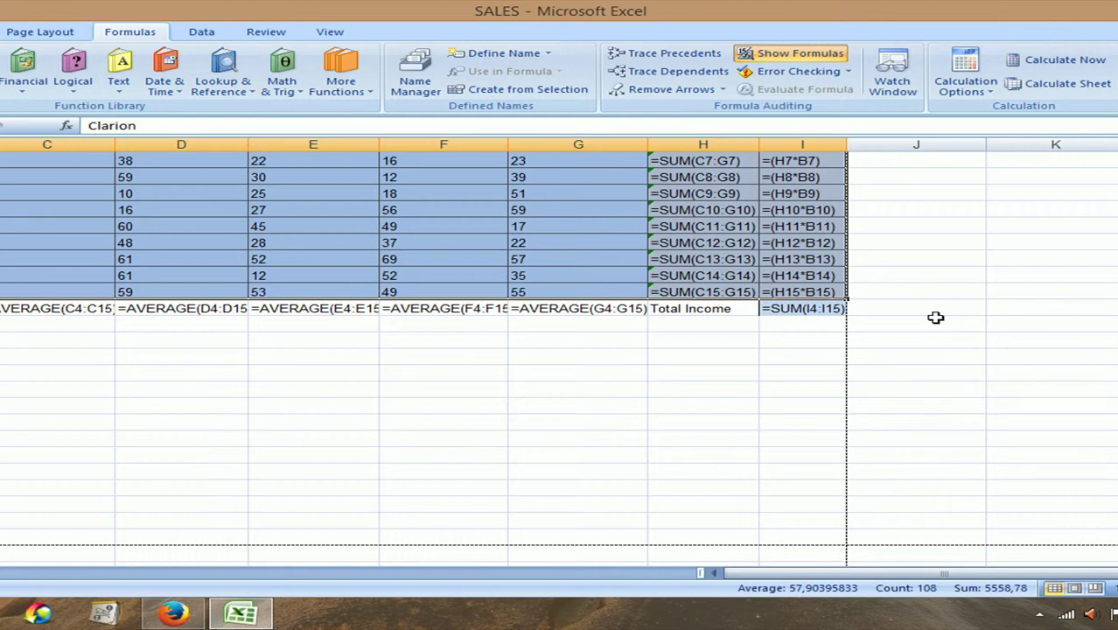
scroll(588, 474, down, 3)
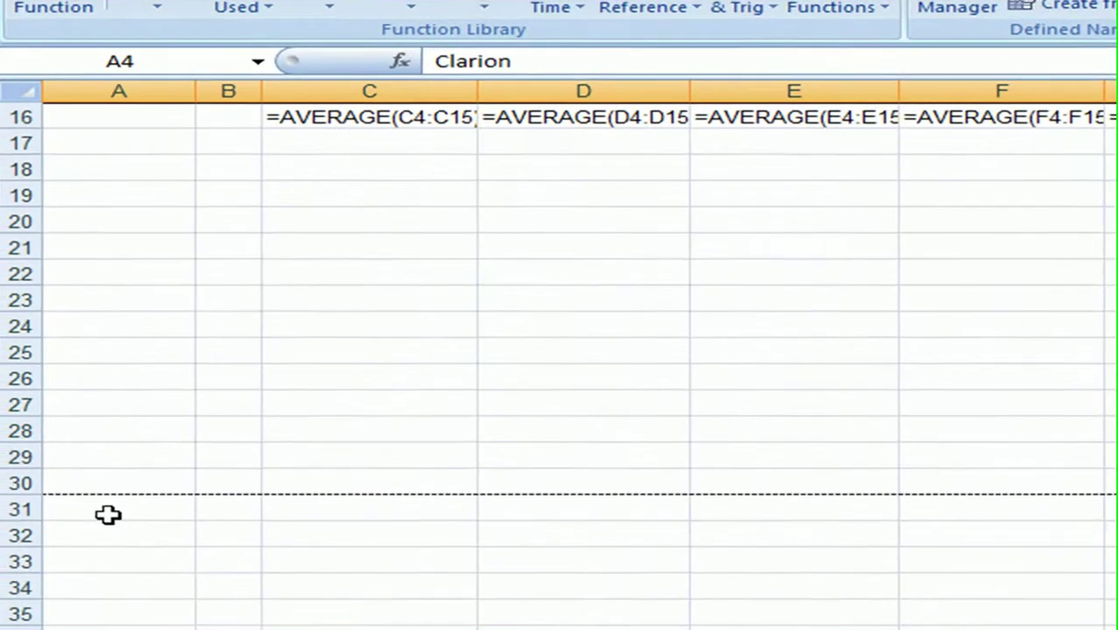
scroll(108, 512, up, 5)
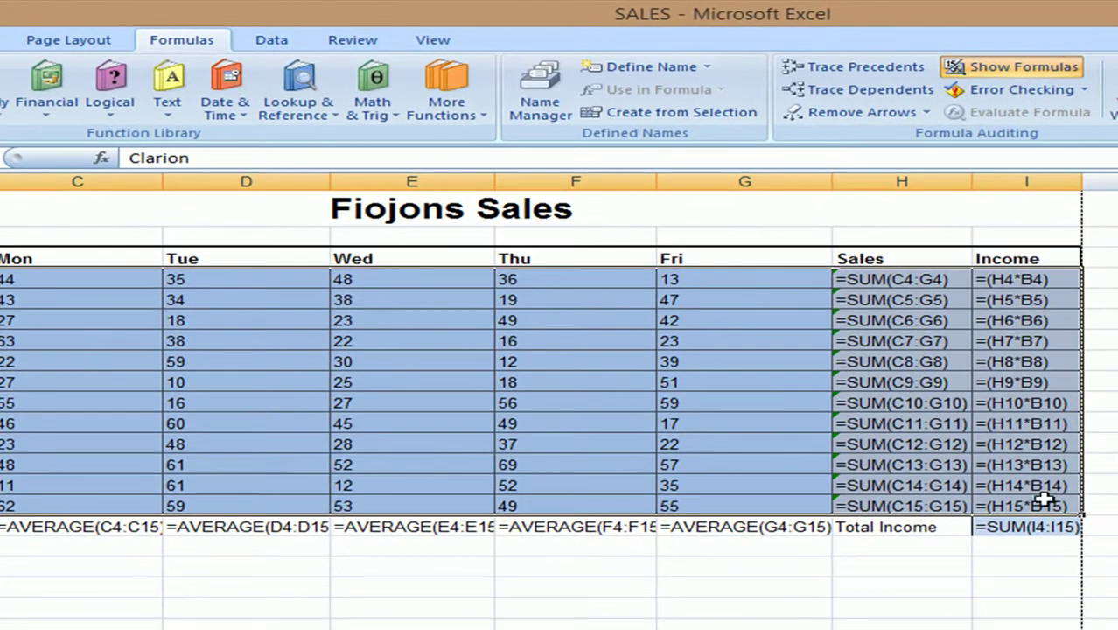
Step: Bold the Total Income label in H16 and minimise the Excel window
click(914, 525)
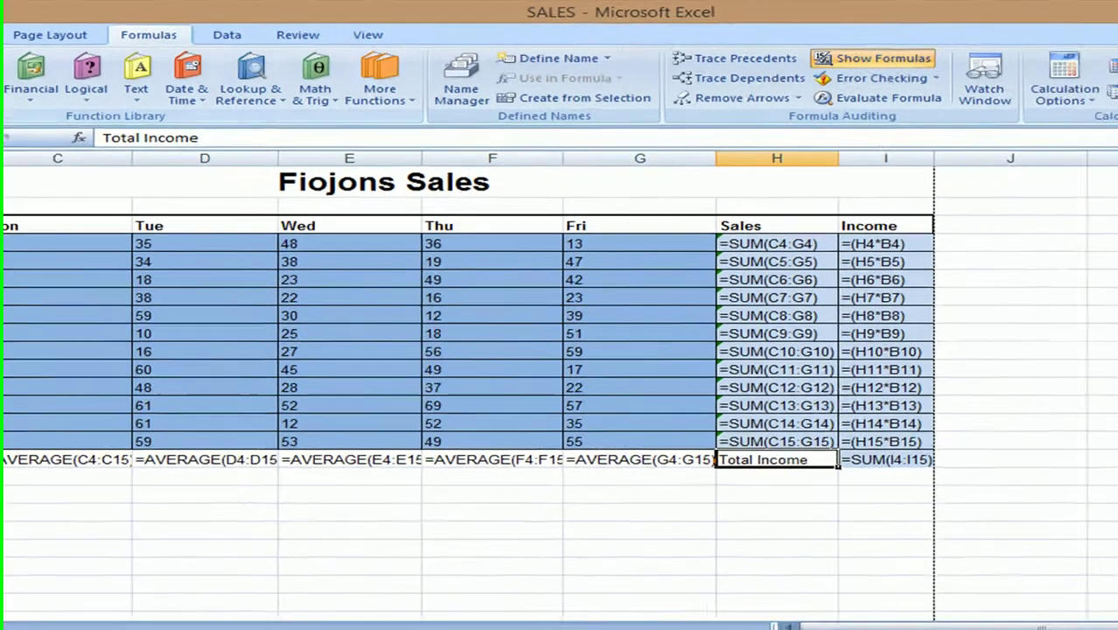
click(0, 39)
click(5, 84)
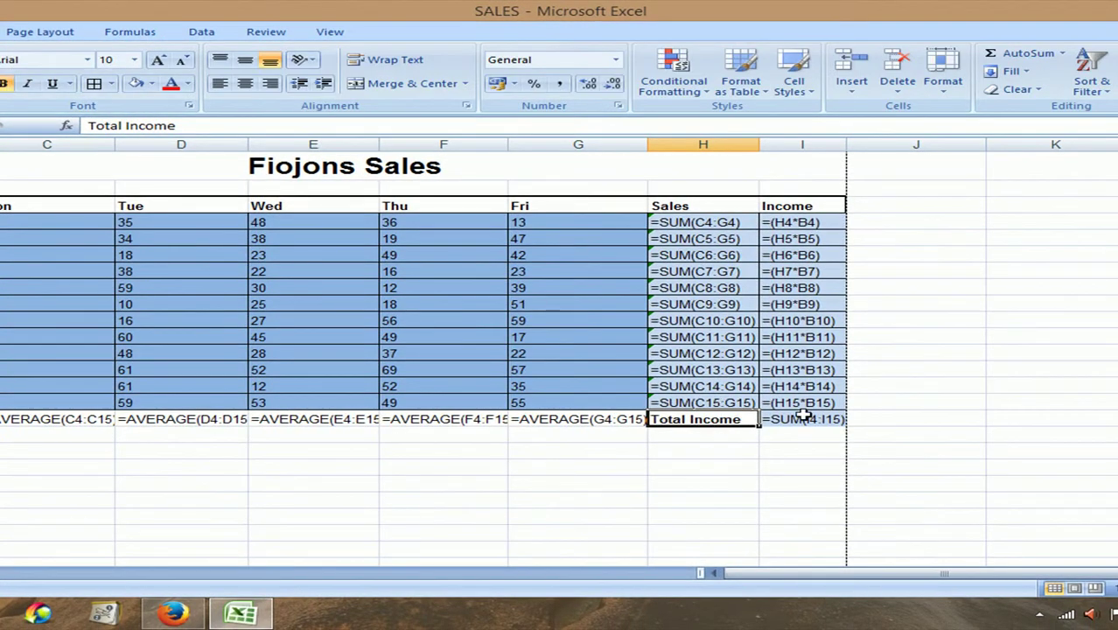
click(778, 464)
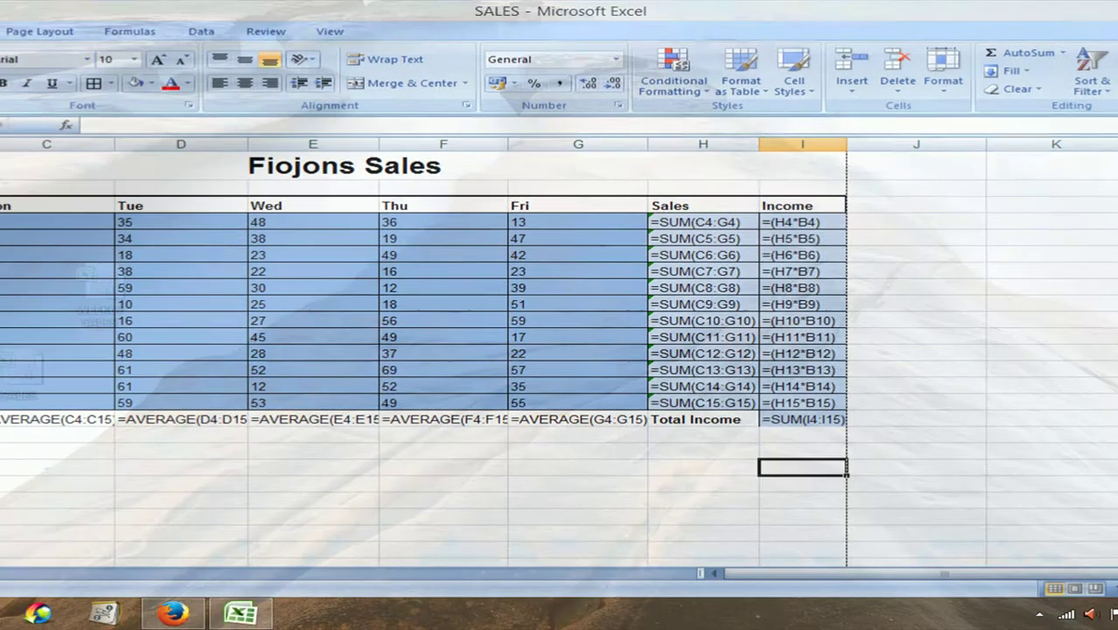
click(989, 23)
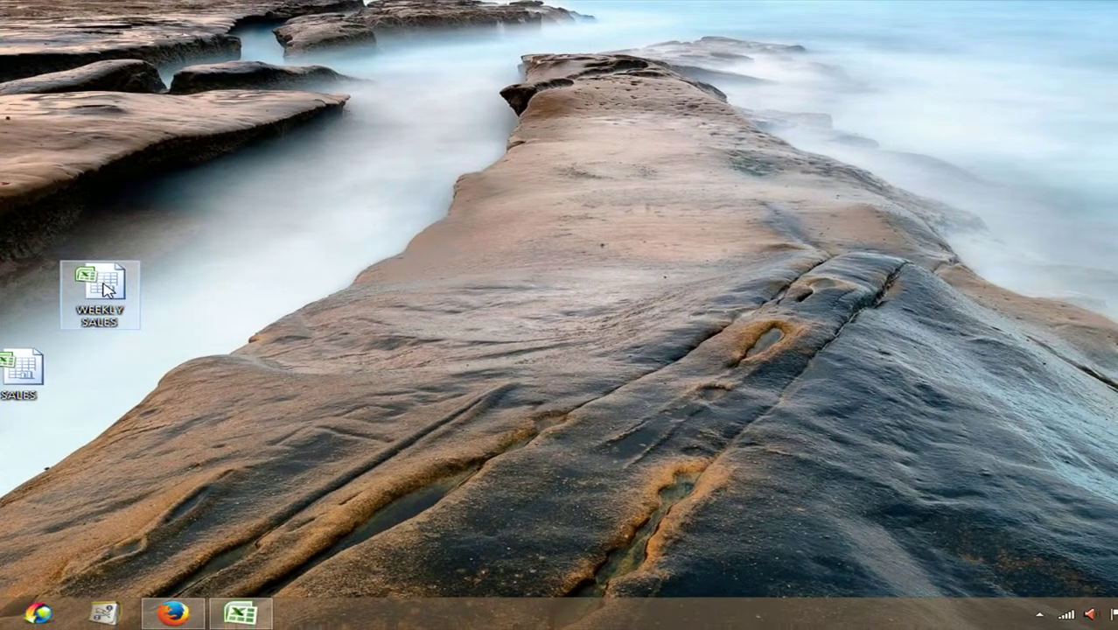
Step: Open the WEEKLY SALES workbook from its desktop icon
double_click(462, 315)
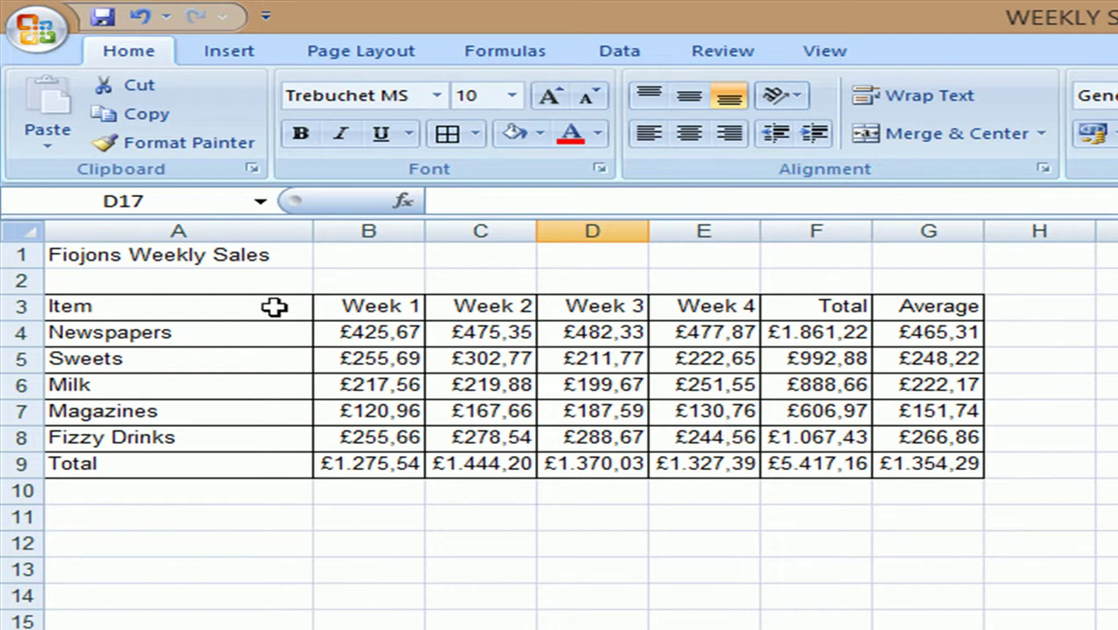
Step: Select the item names A3:A8 together with the Week 1 (B3:B8) and Week 4 (E3:E8) columns
drag(234, 305, 210, 438)
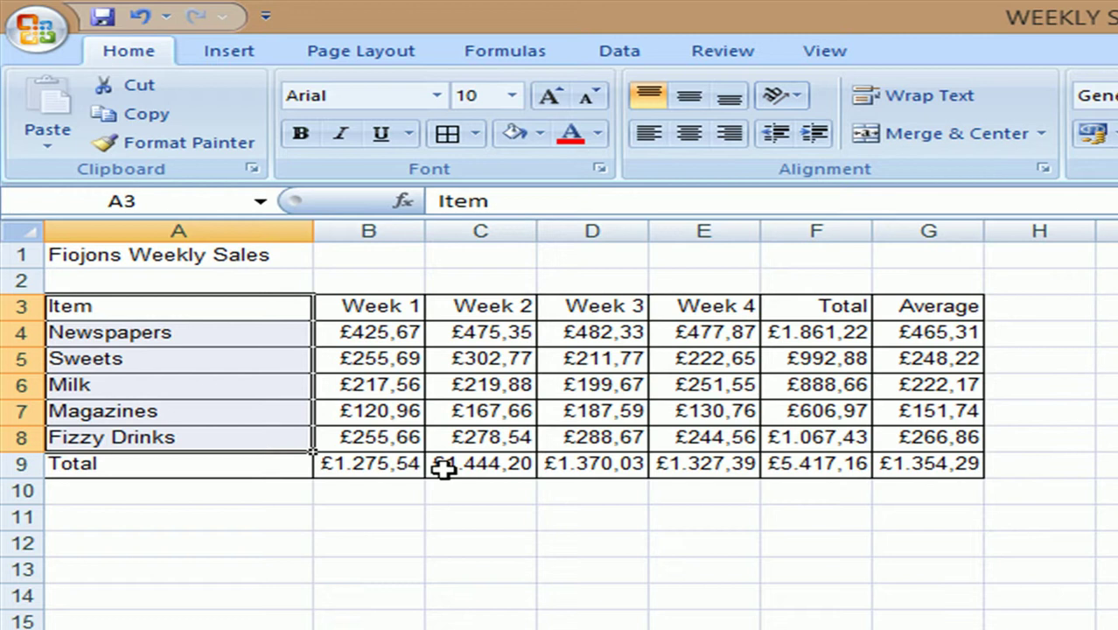
drag(407, 306, 392, 444)
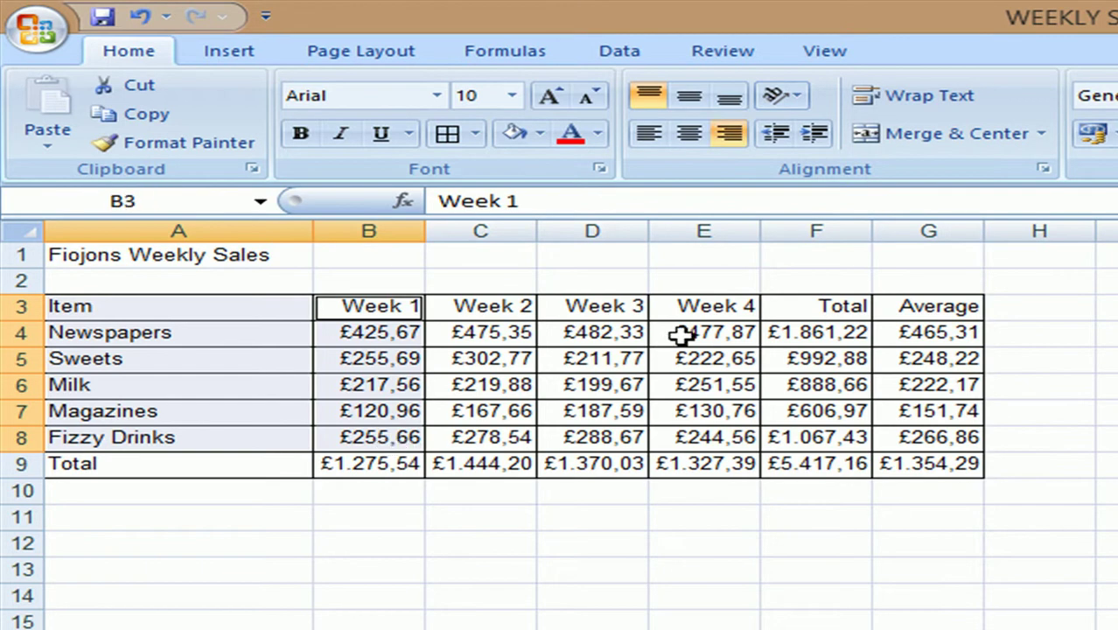
drag(699, 304, 698, 445)
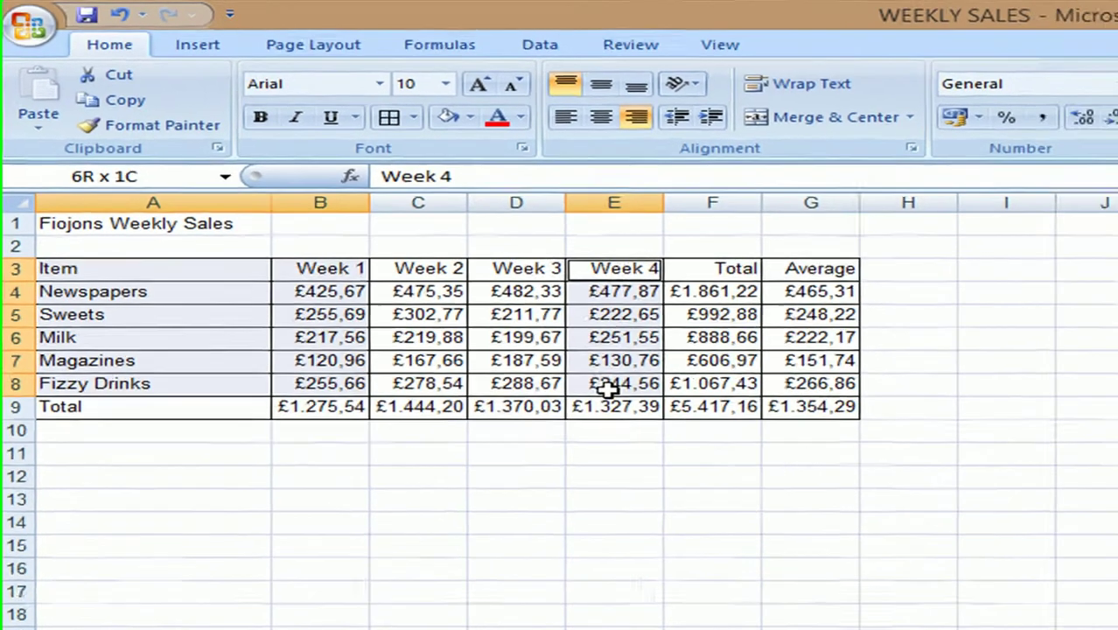
drag(610, 391, 610, 393)
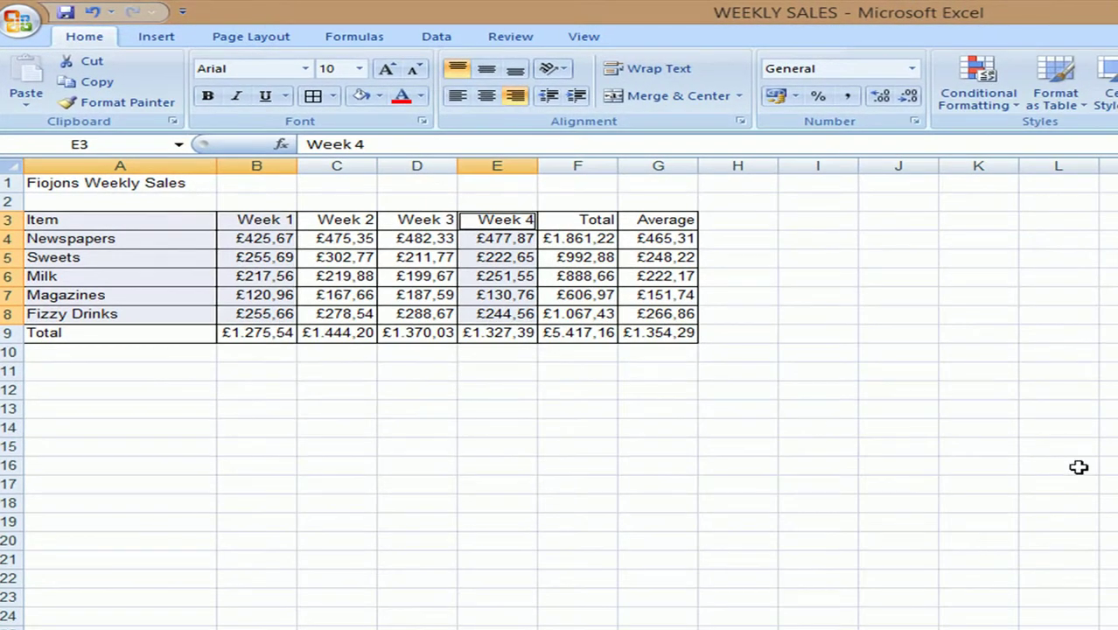
Step: Insert a 2-D clustered column chart and drag it below the sales table
click(157, 40)
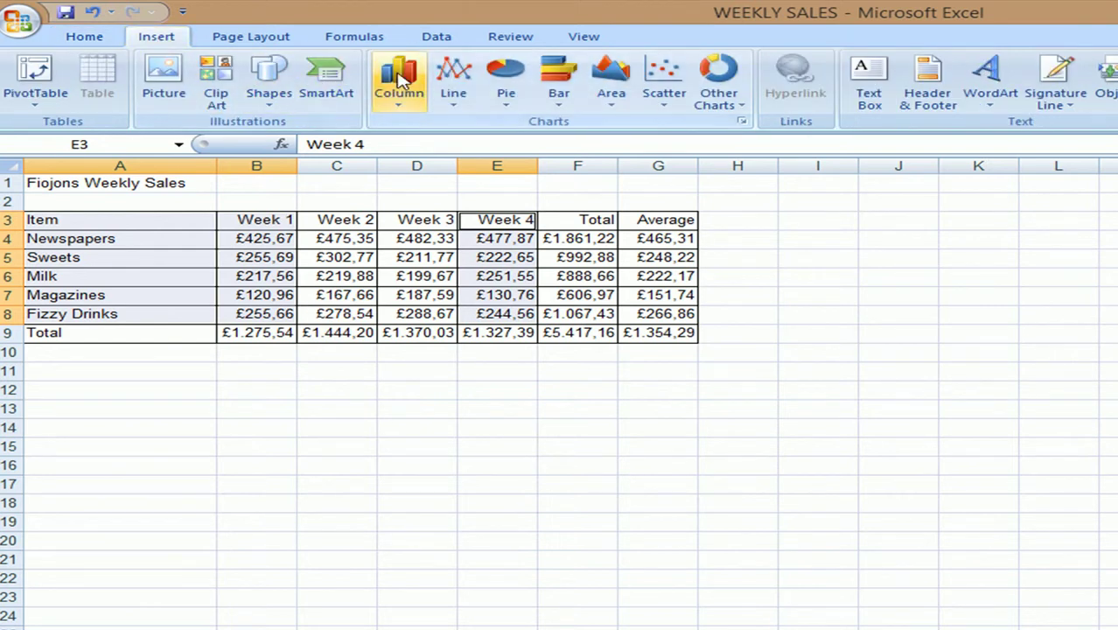
click(413, 100)
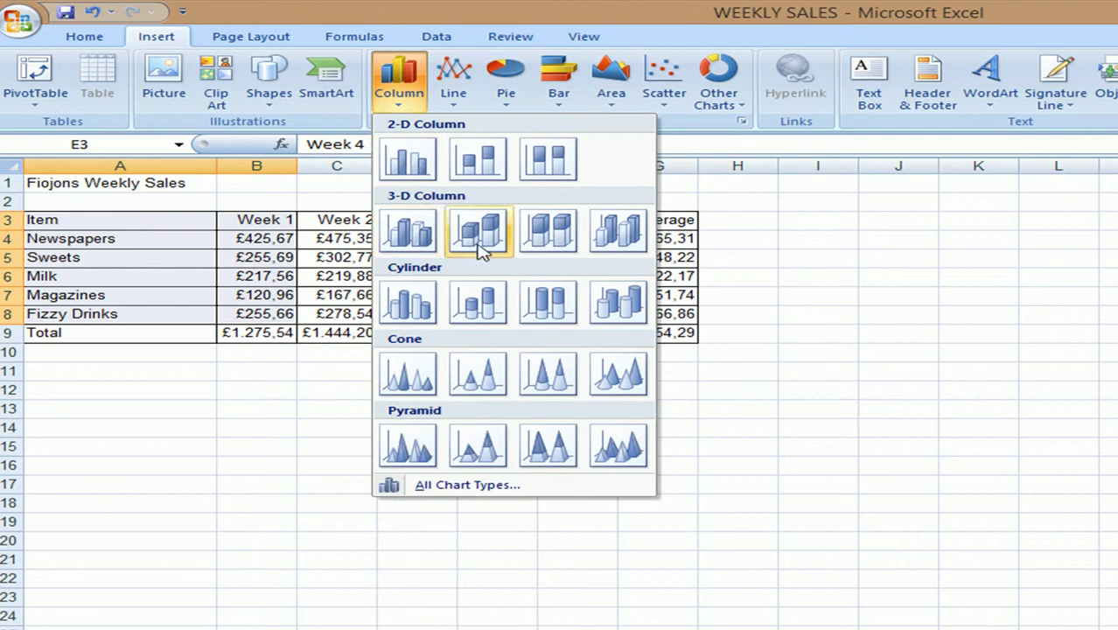
click(408, 162)
drag(823, 285, 420, 371)
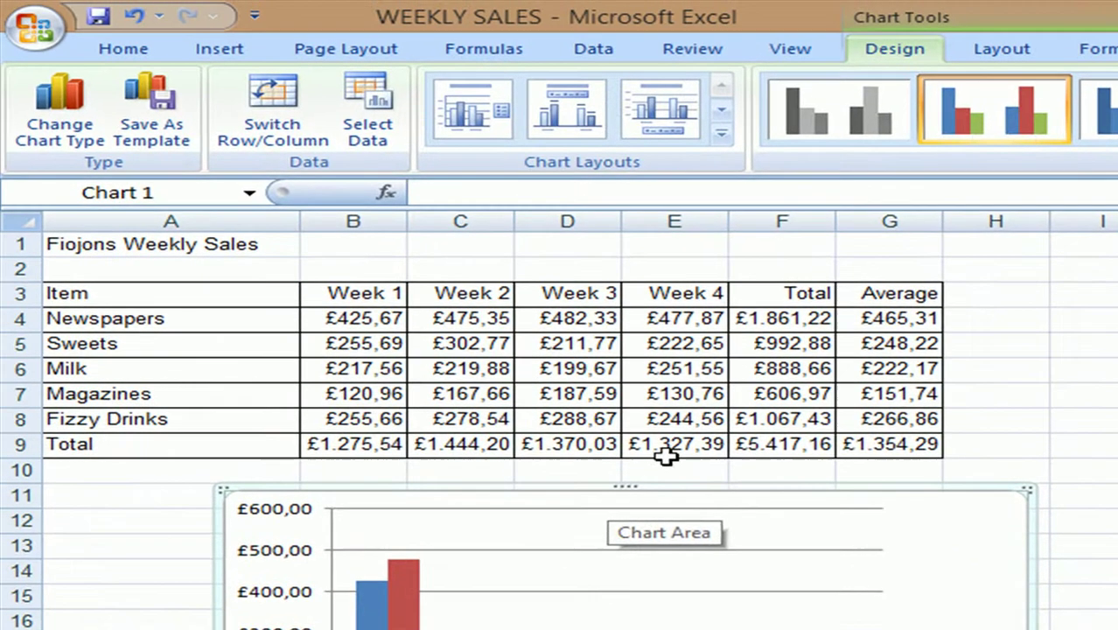
Step: Add an Above Chart title and replace its placeholder with 'Comparison of sales for weeks 1 & 4'
click(1003, 53)
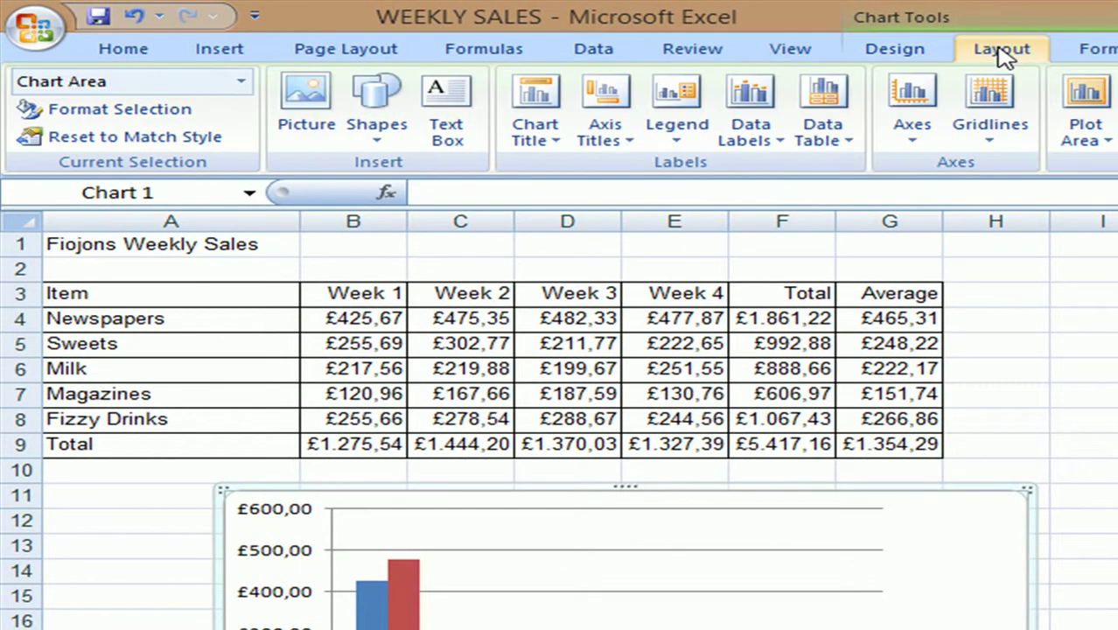
click(542, 139)
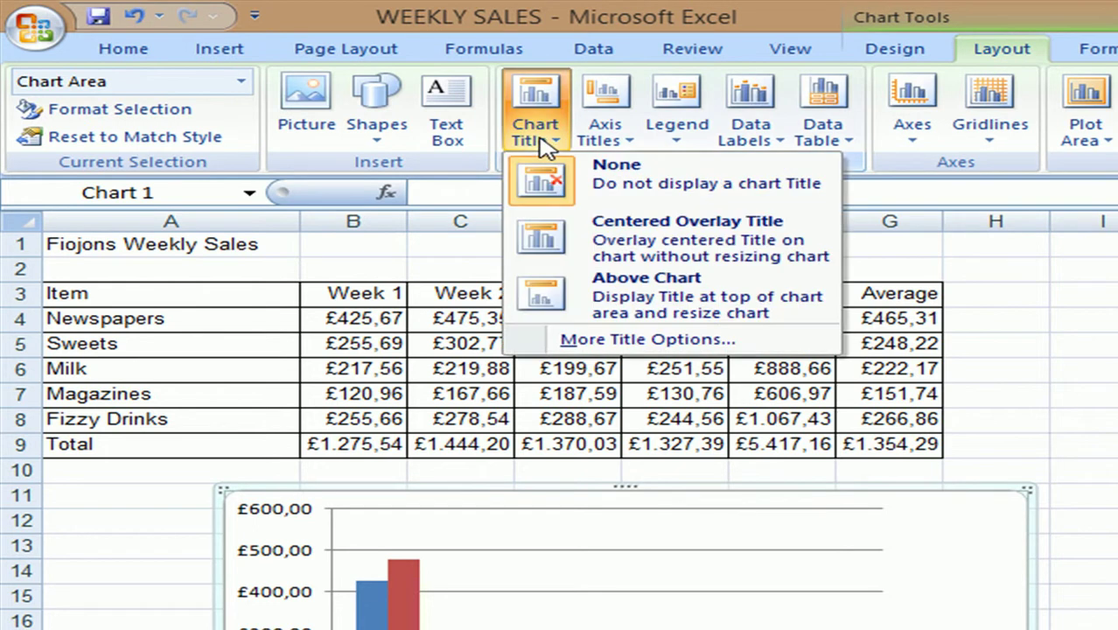
click(600, 292)
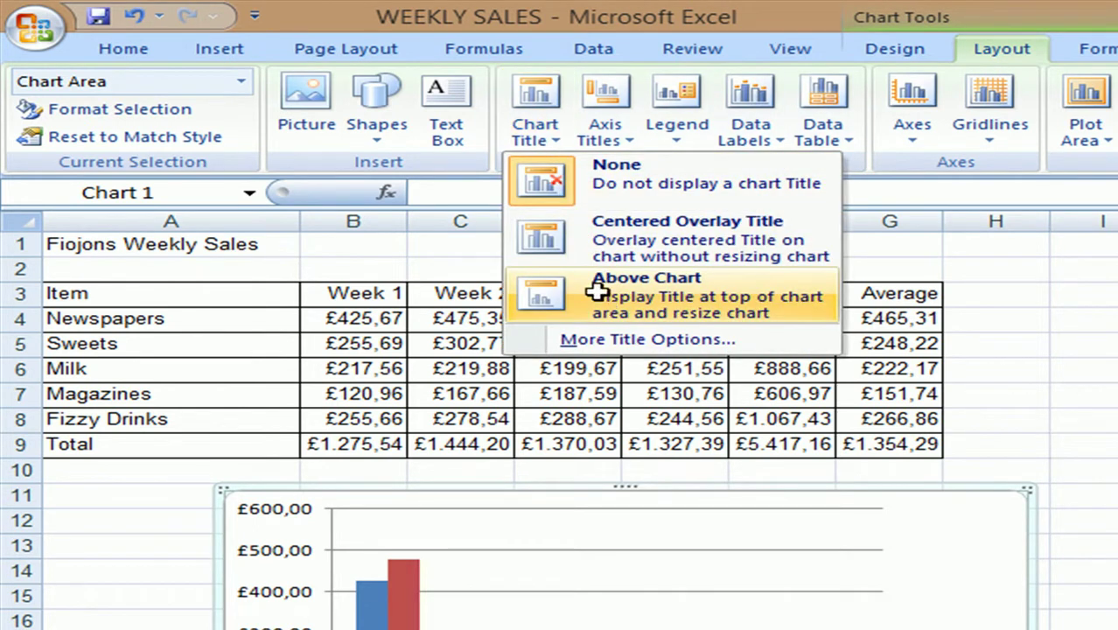
click(578, 523)
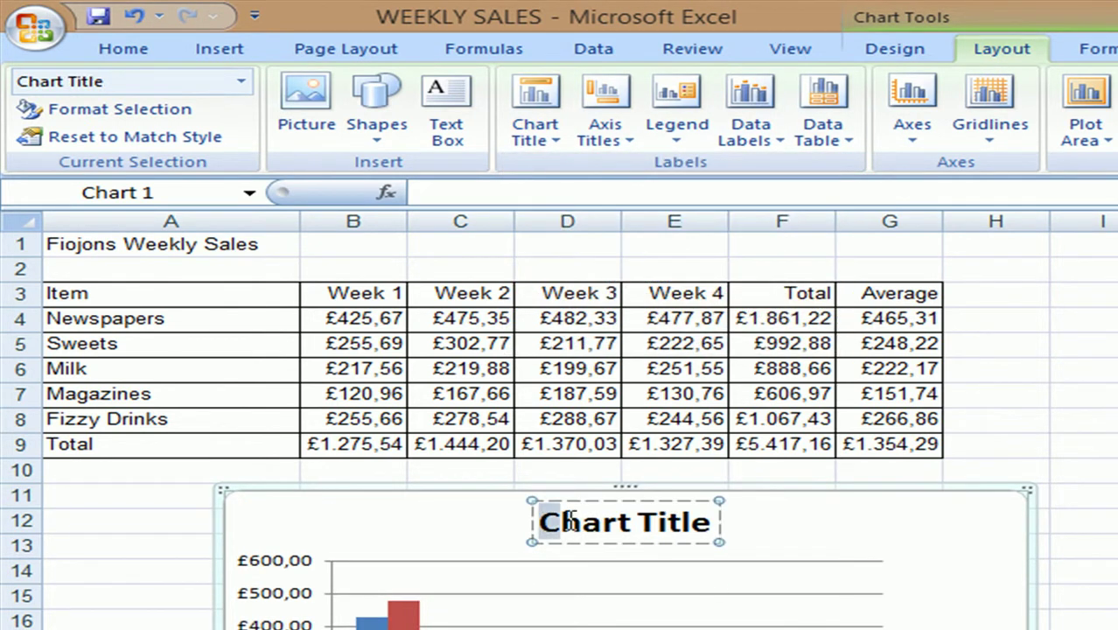
drag(539, 521, 698, 520)
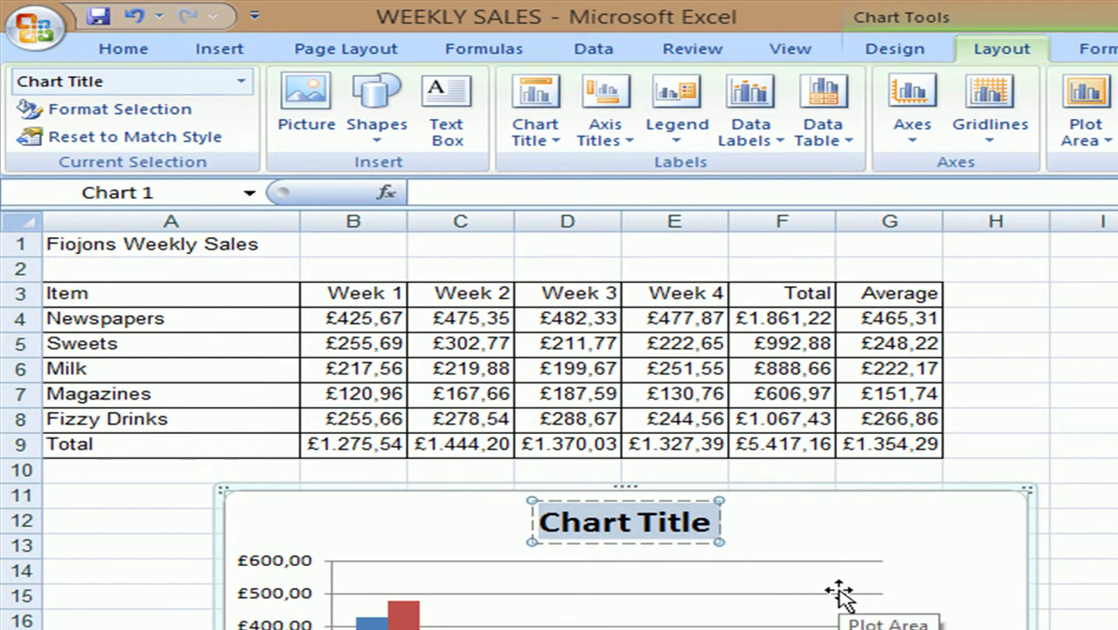
text(Co)
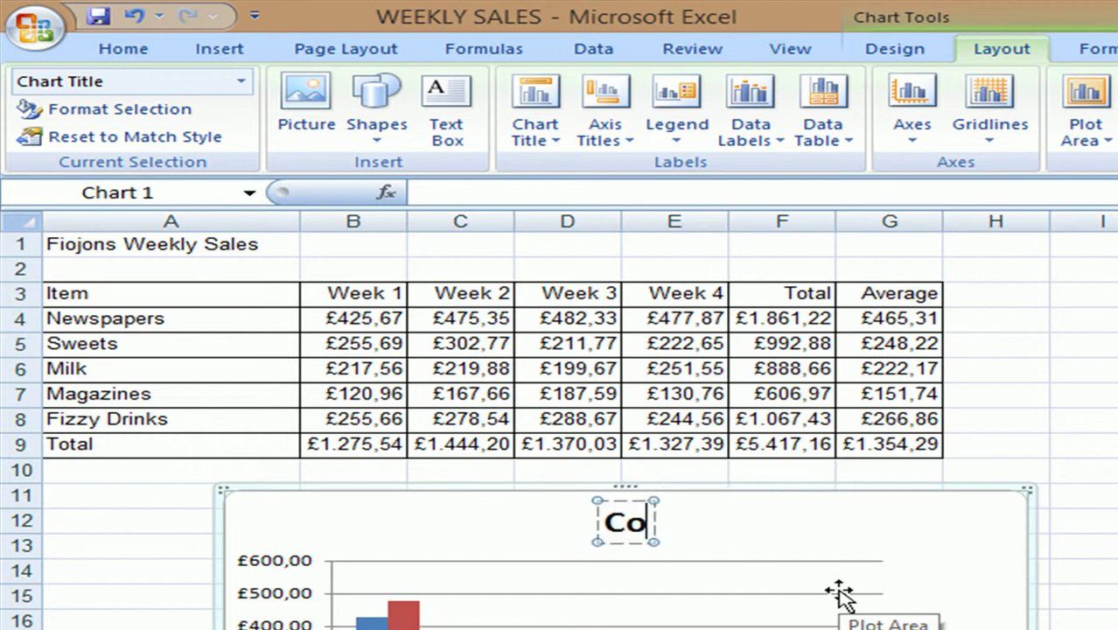
text(mparison for)
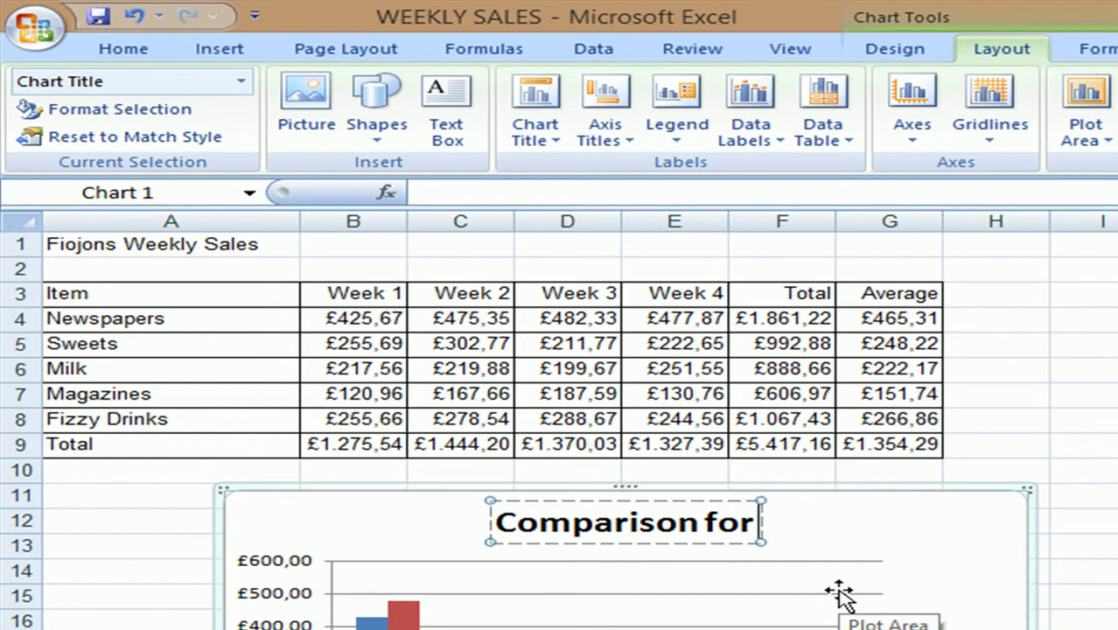
key(BackSpace)
key(BackSpace)
key(BackSpace)
text(o)
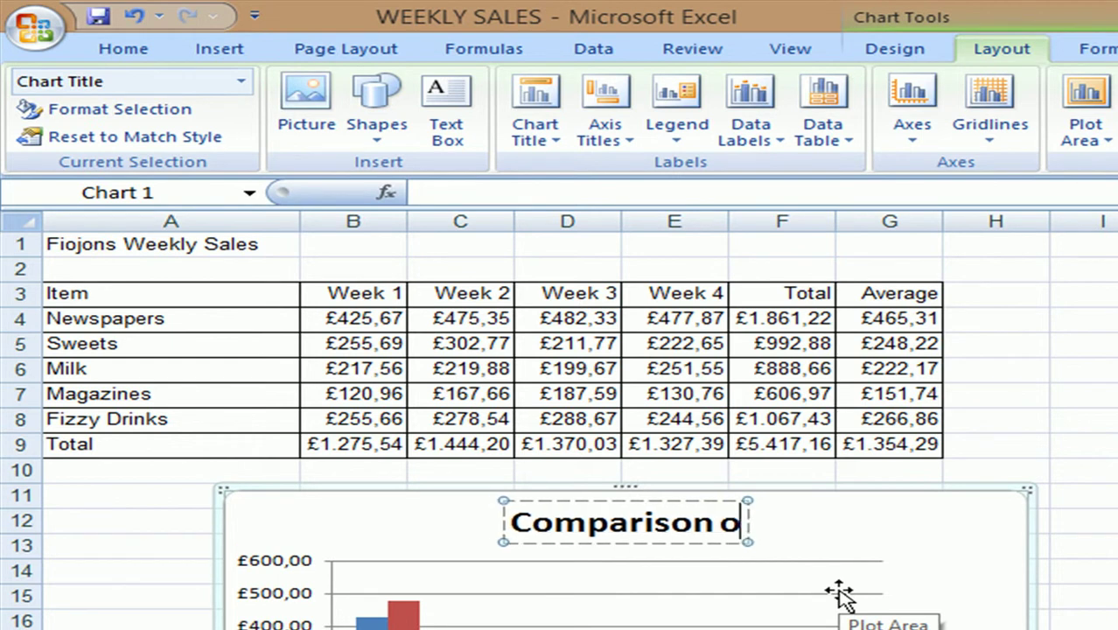
text(f sales for weeks)
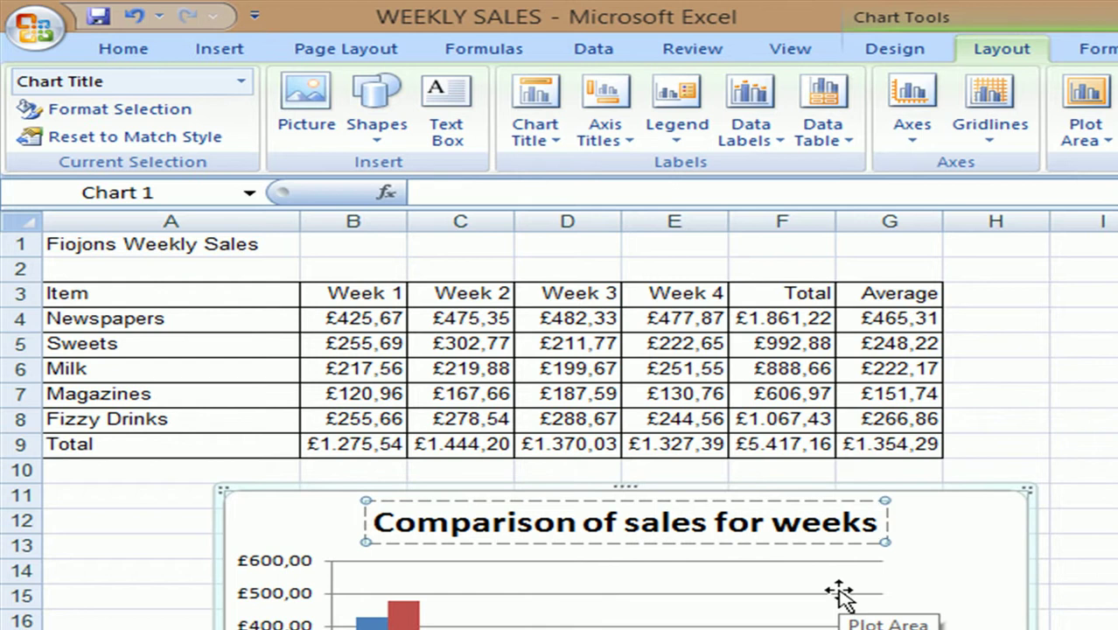
text( 1 &)
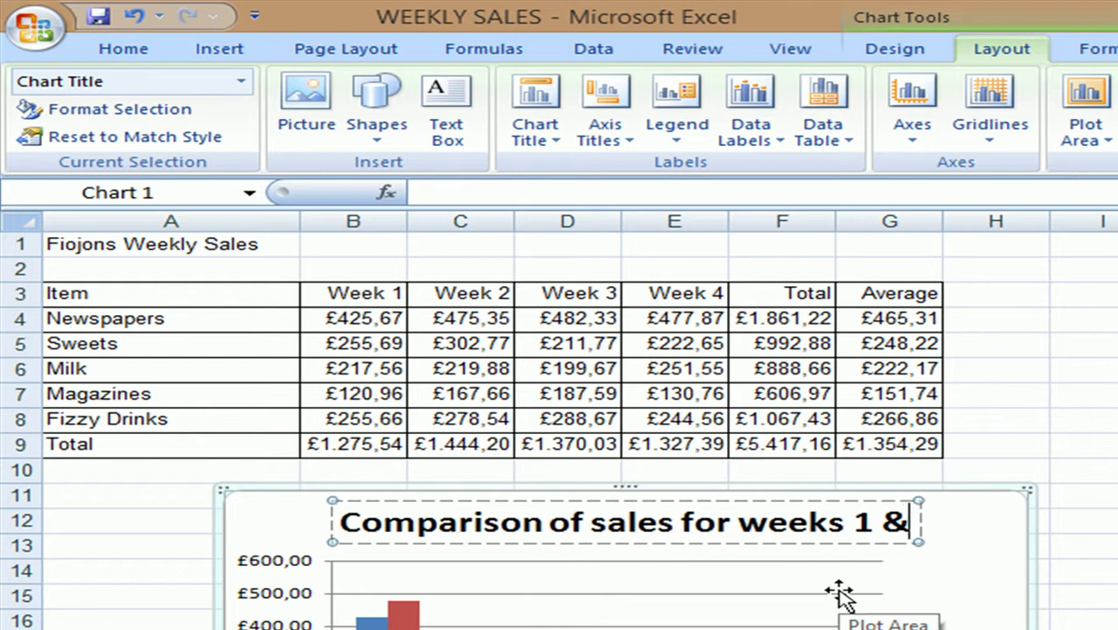
text( 4)
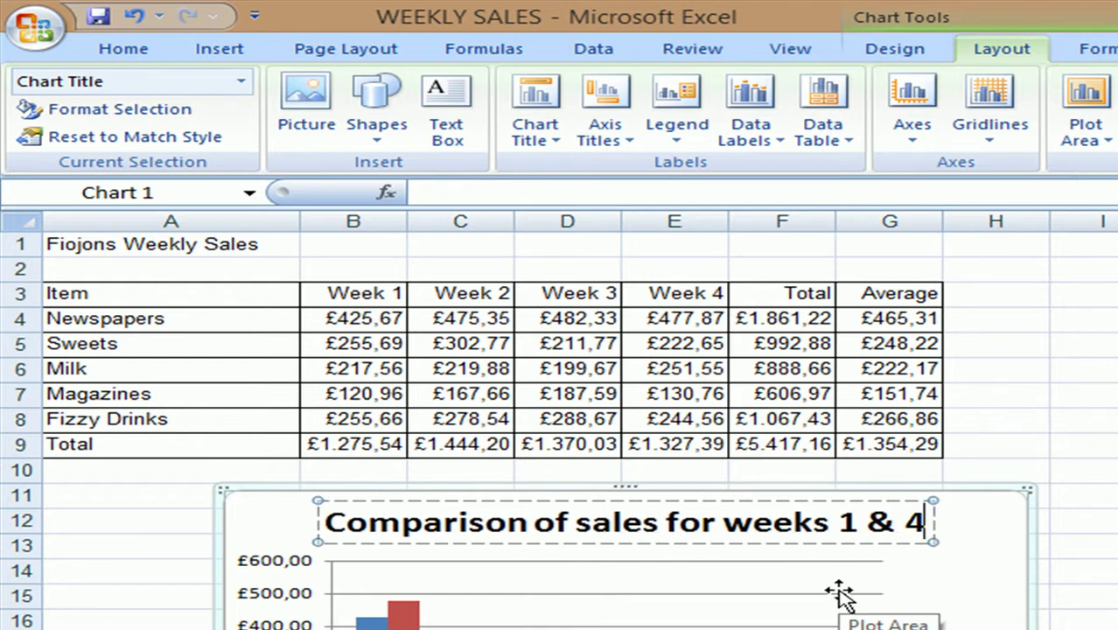
drag(393, 529, 959, 548)
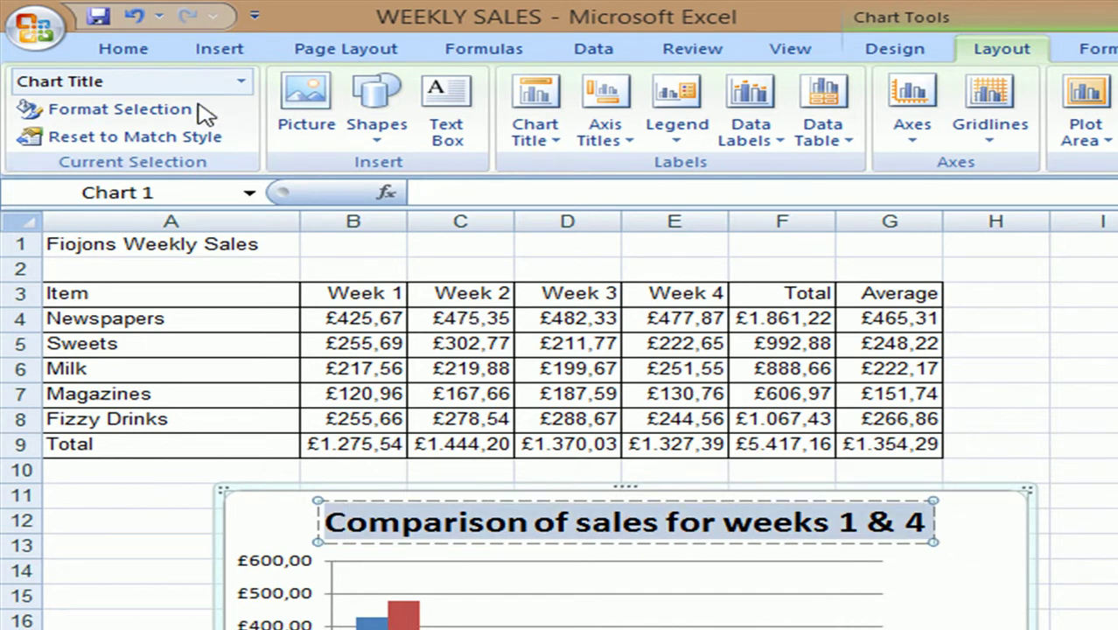
Step: Increase the chart title's font size by two steps
click(153, 51)
click(529, 92)
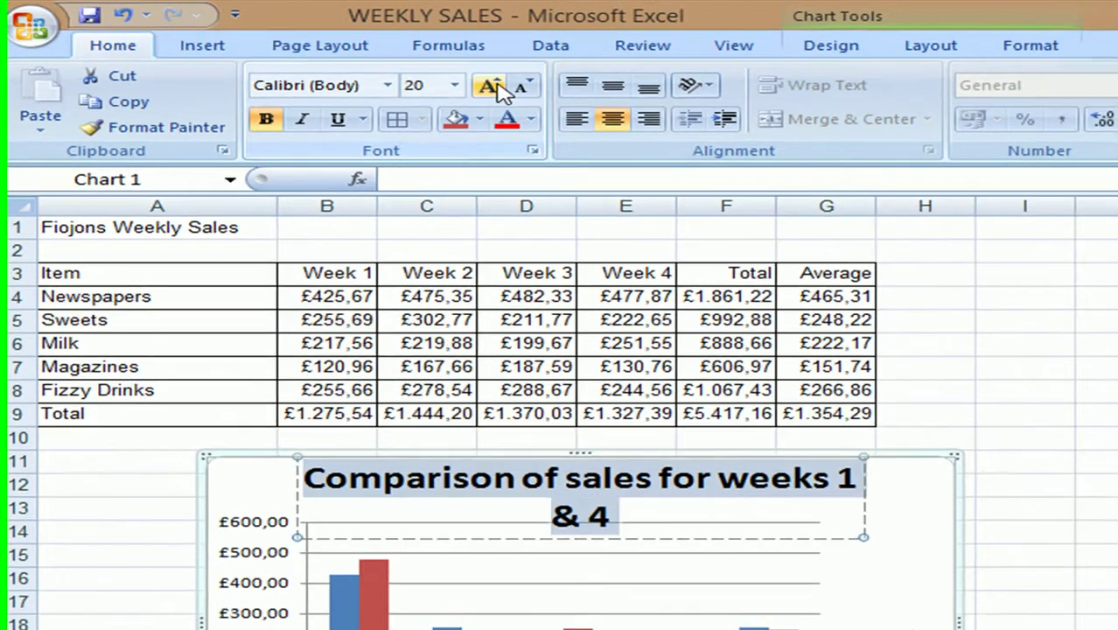
click(530, 92)
click(530, 92)
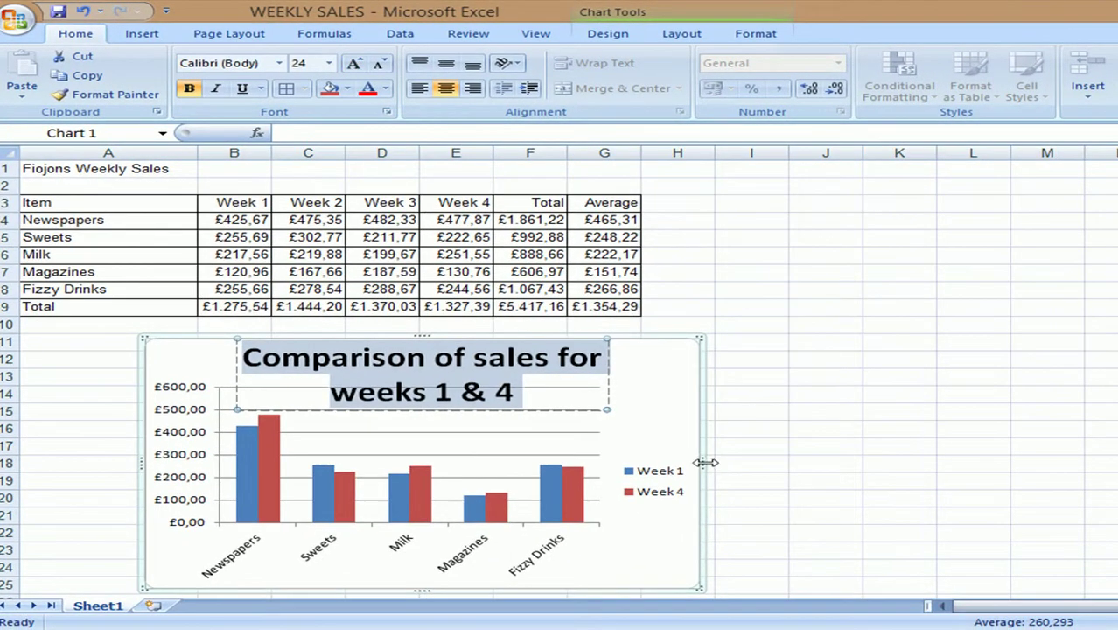
Step: Drag the chart's edge and corner outward to make it wider and taller
drag(705, 462, 963, 458)
scroll(924, 446, down, 4)
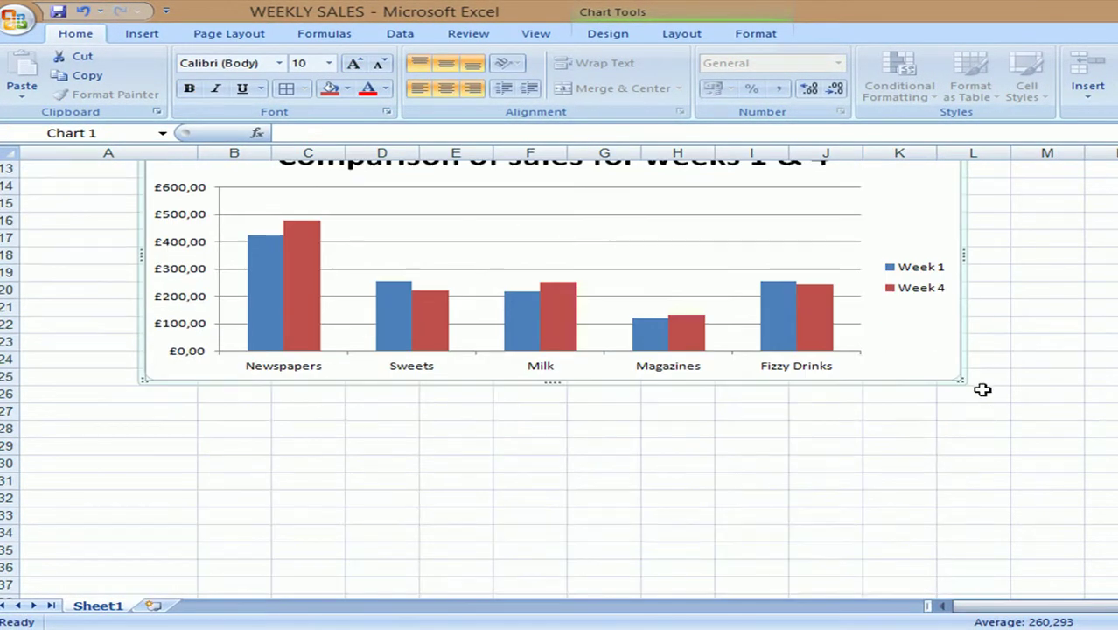
drag(958, 378, 1082, 520)
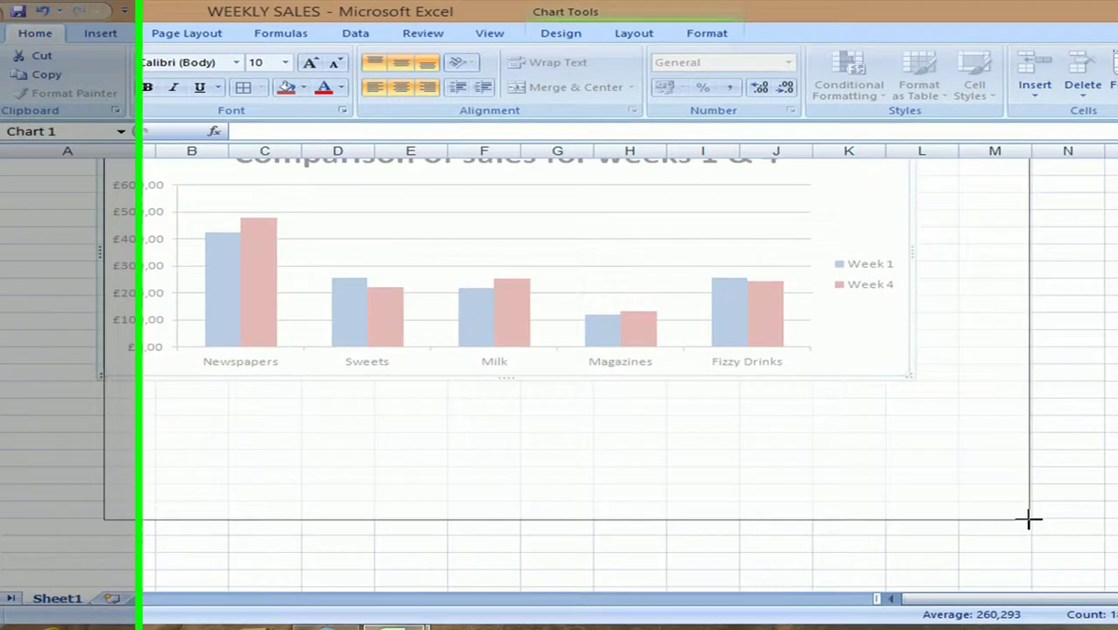
scroll(427, 318, down, 3)
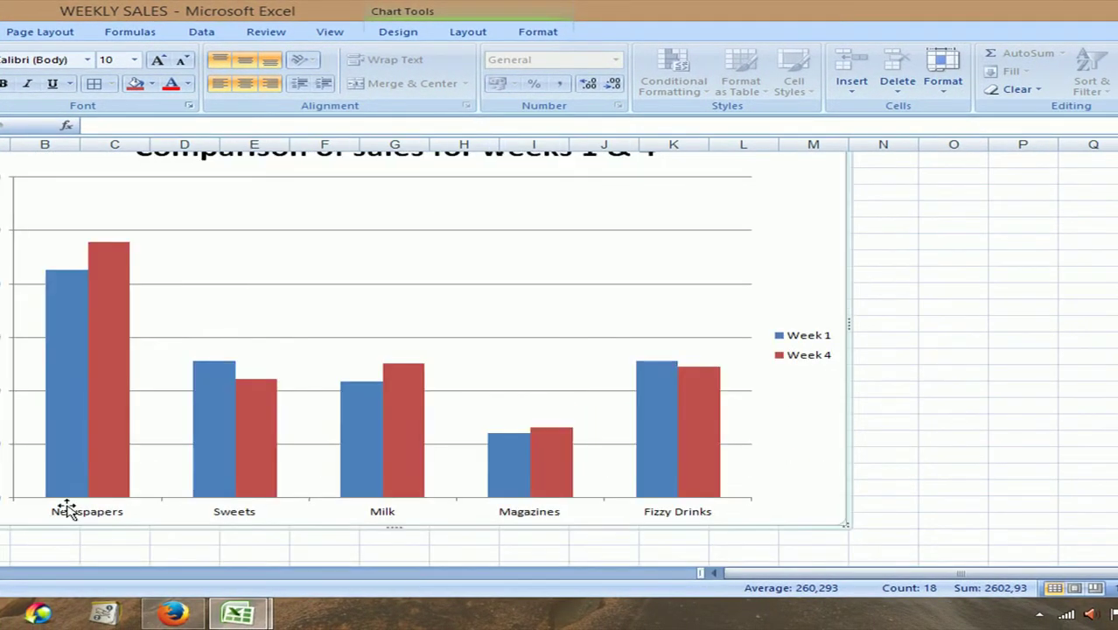
scroll(937, 435, down, 2)
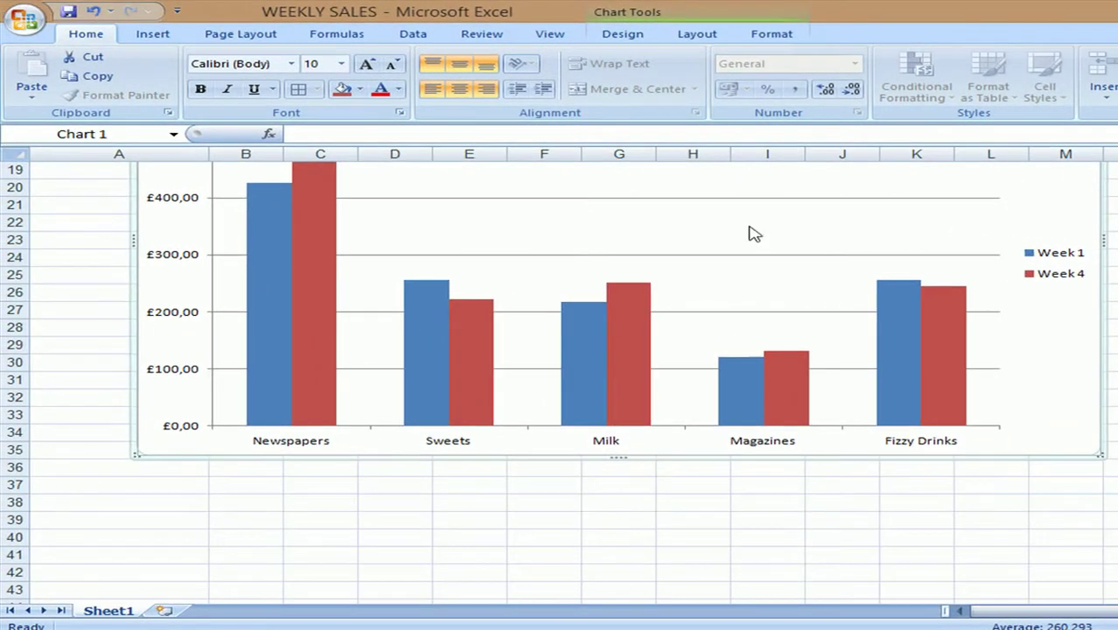
Step: Add a primary horizontal axis title below the axis reading 'Items'
click(693, 34)
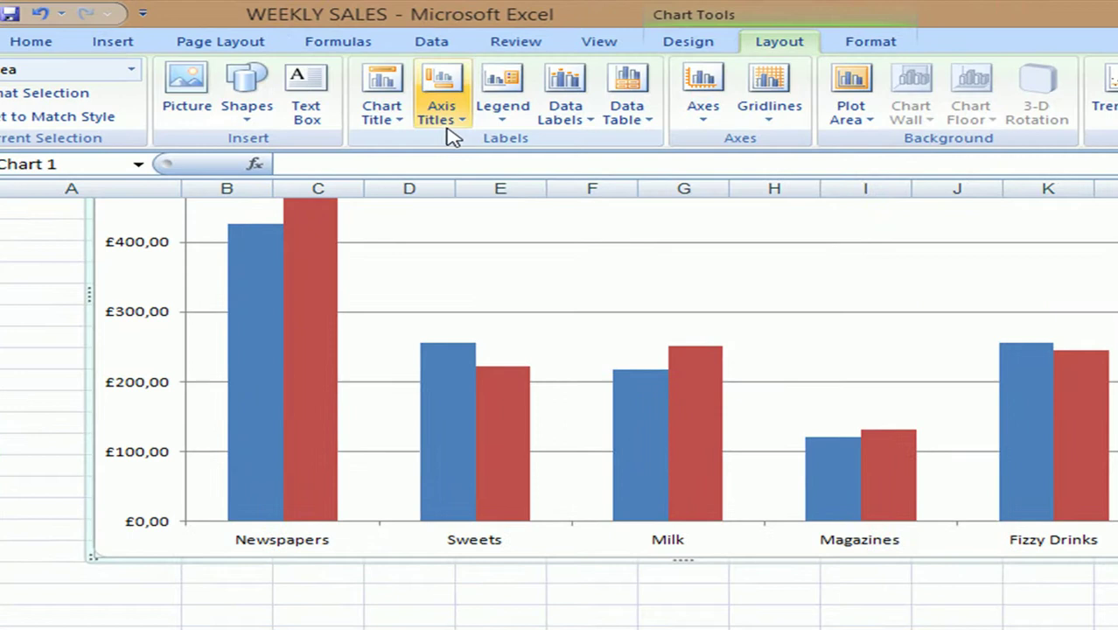
click(445, 118)
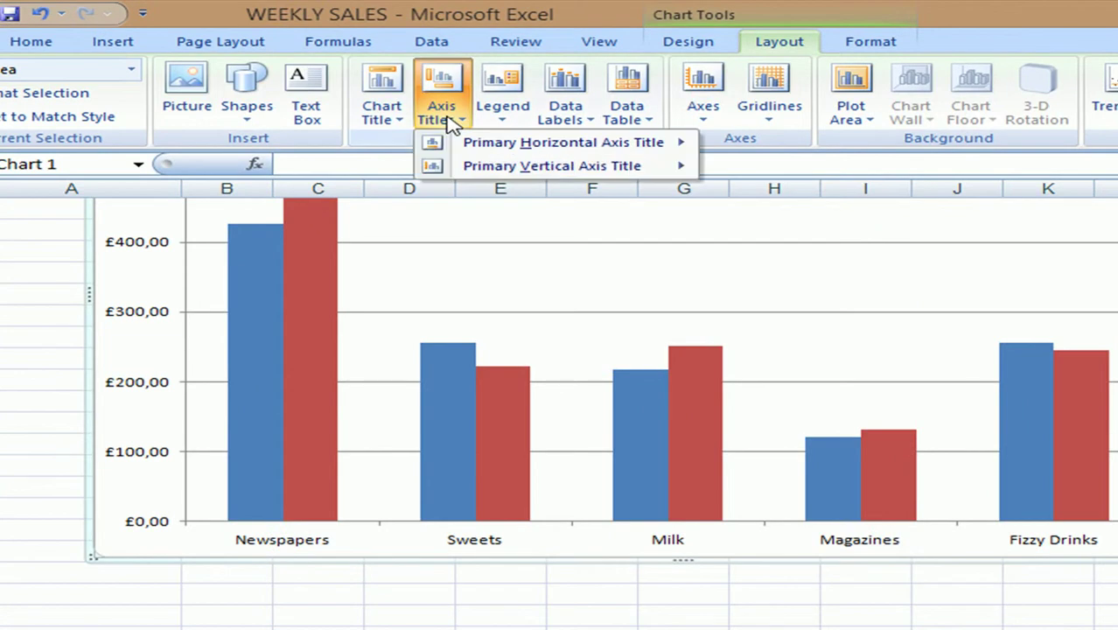
mouse_move(477, 147)
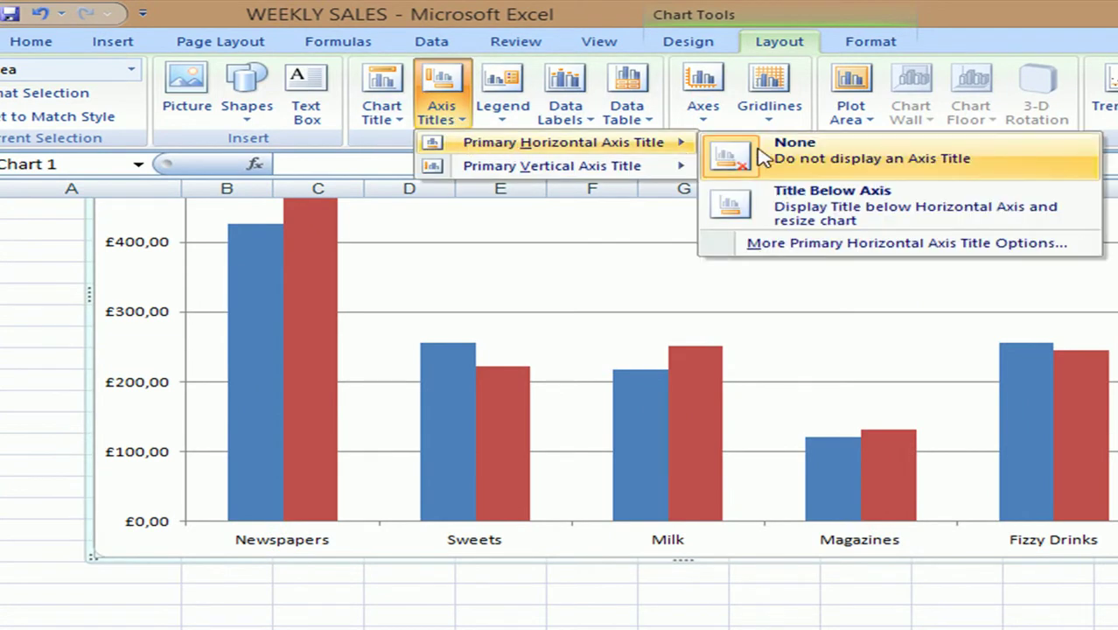
click(909, 210)
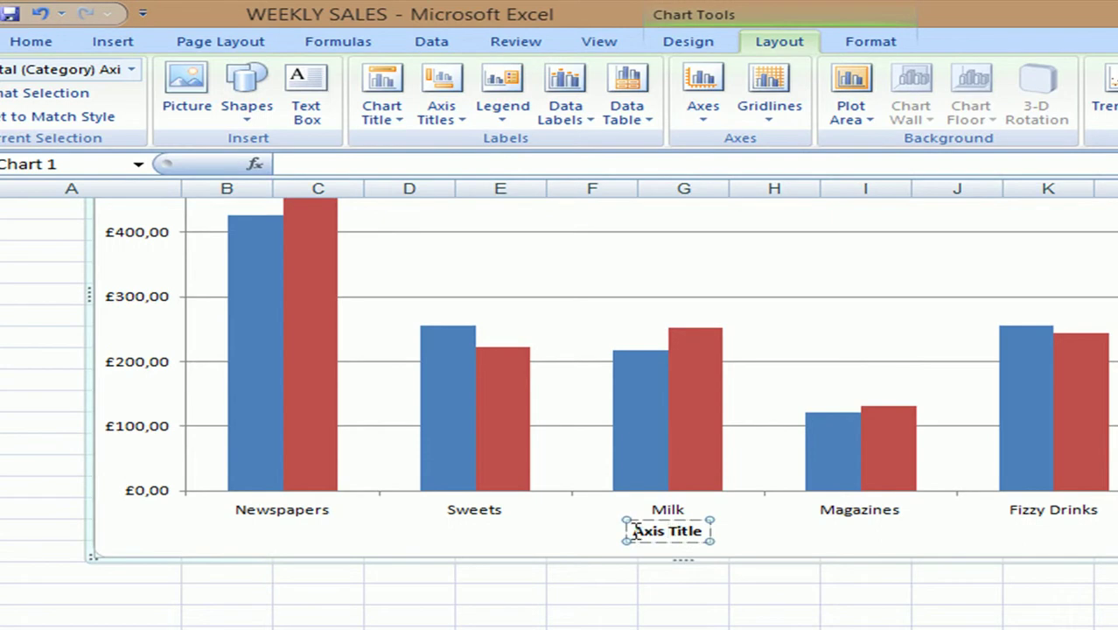
drag(634, 530, 705, 531)
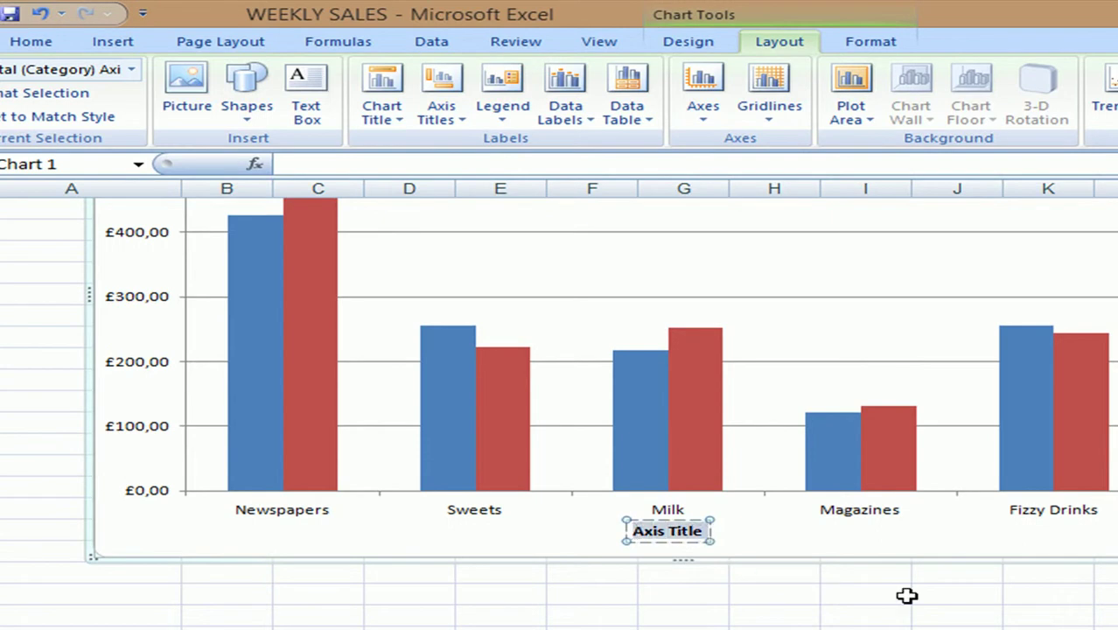
text(Items)
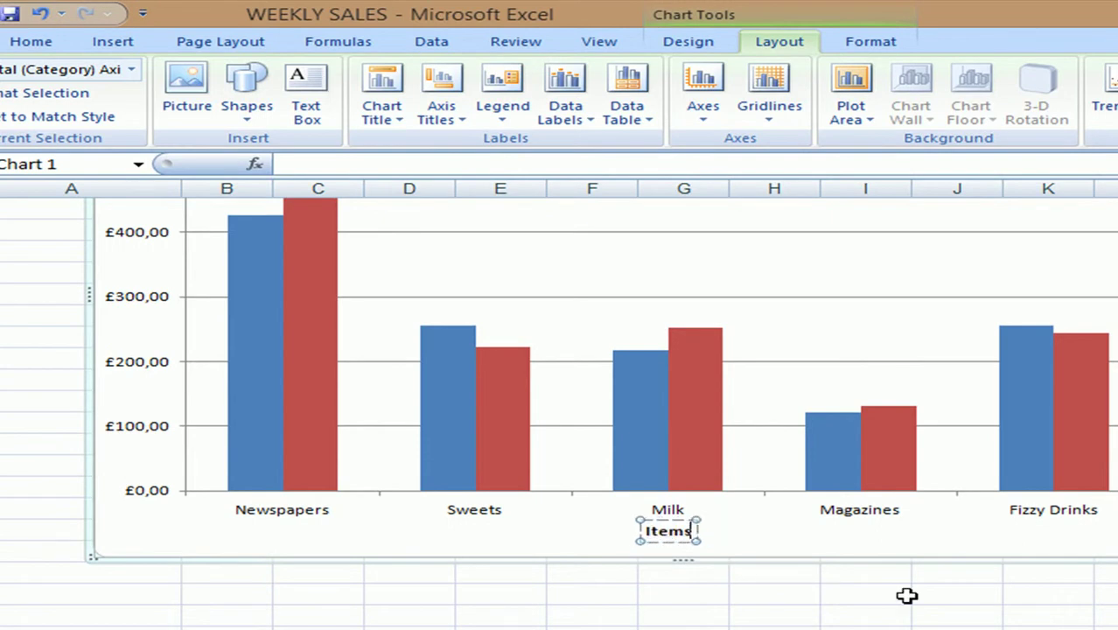
Step: Grow the 'Items' axis title to 32 point, then shrink it to 28
key(ctrl+a)
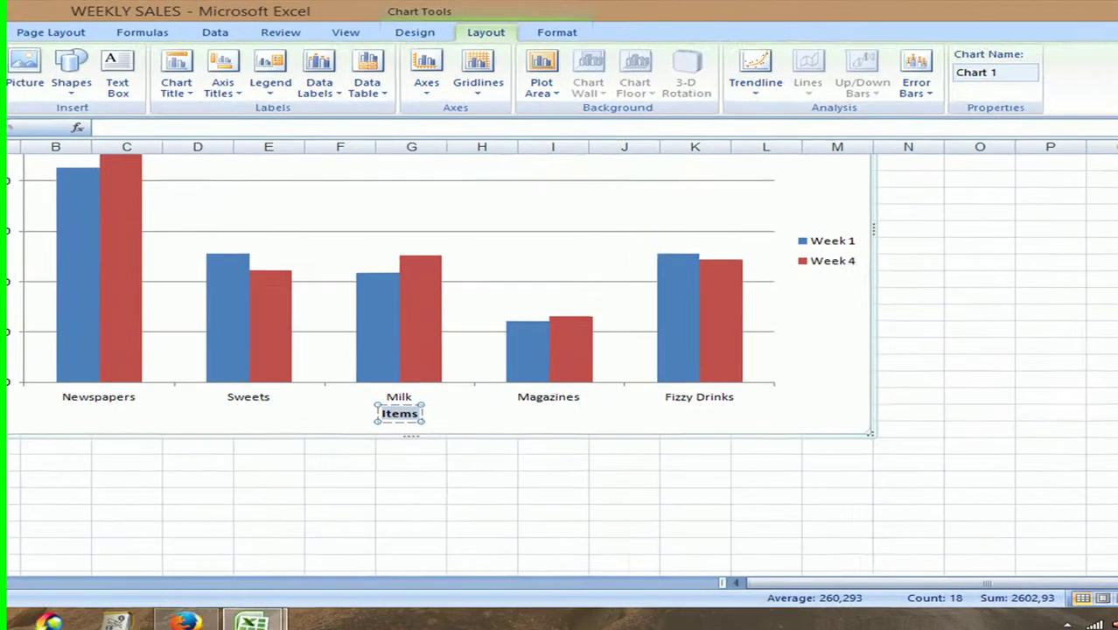
click(0, 31)
click(161, 62)
click(161, 61)
click(161, 62)
click(161, 62)
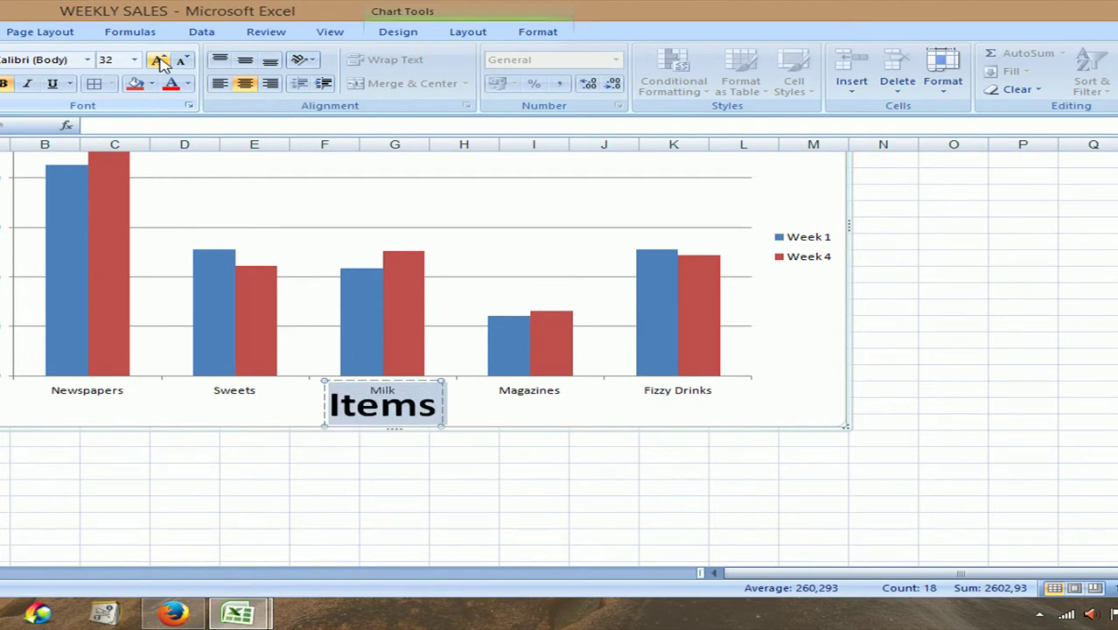
click(184, 62)
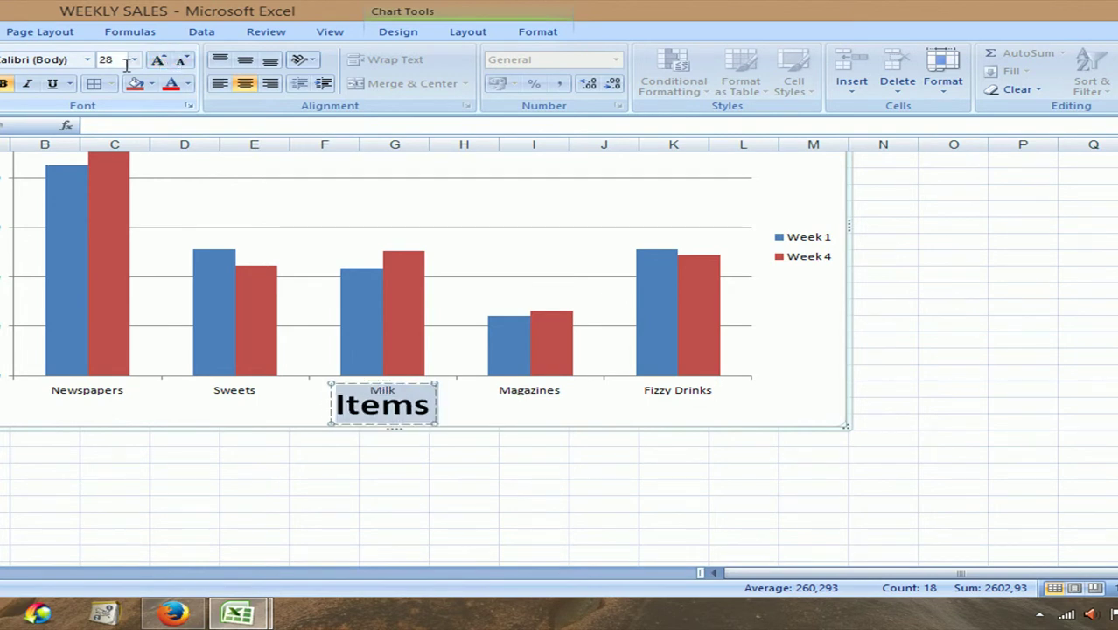
scroll(208, 413, up, 4)
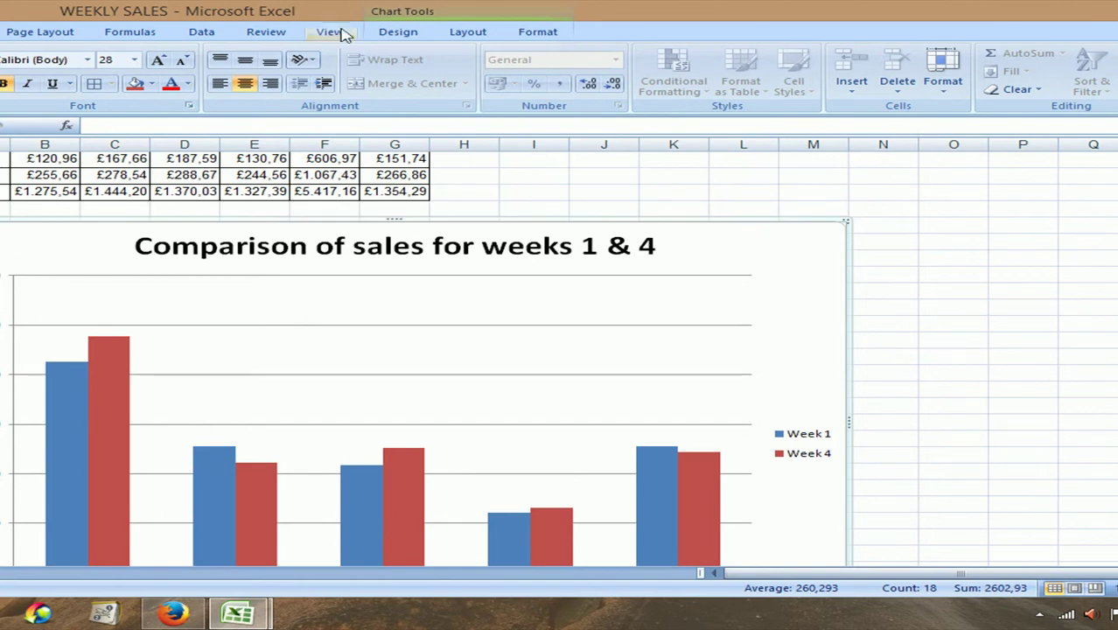
Step: Add a horizontal-text primary vertical axis title reading 'Sales'
click(461, 17)
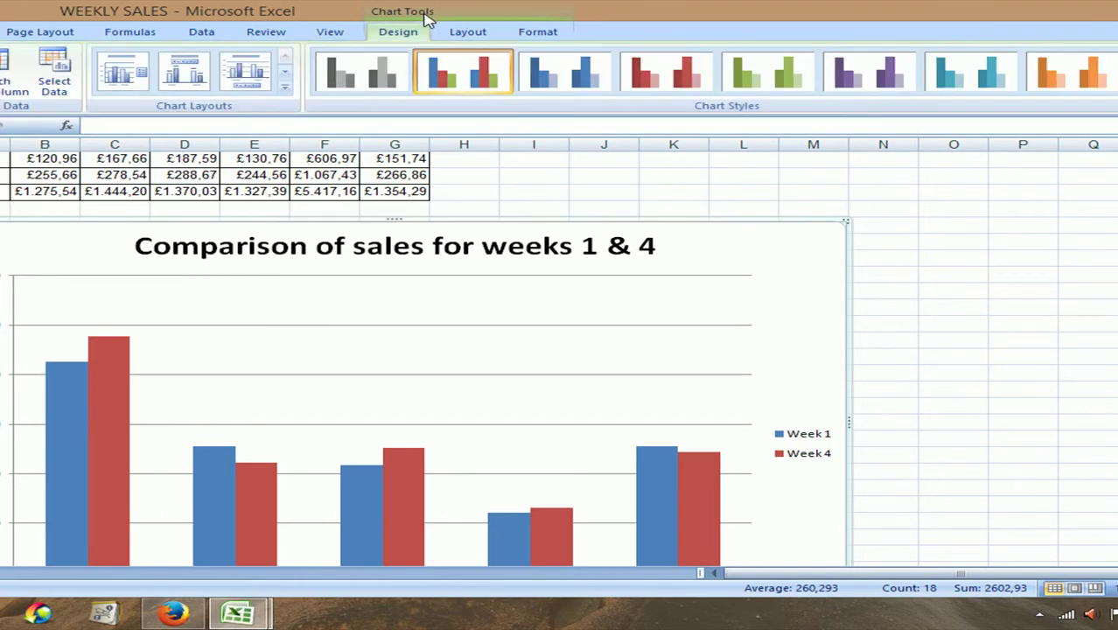
click(463, 32)
click(203, 90)
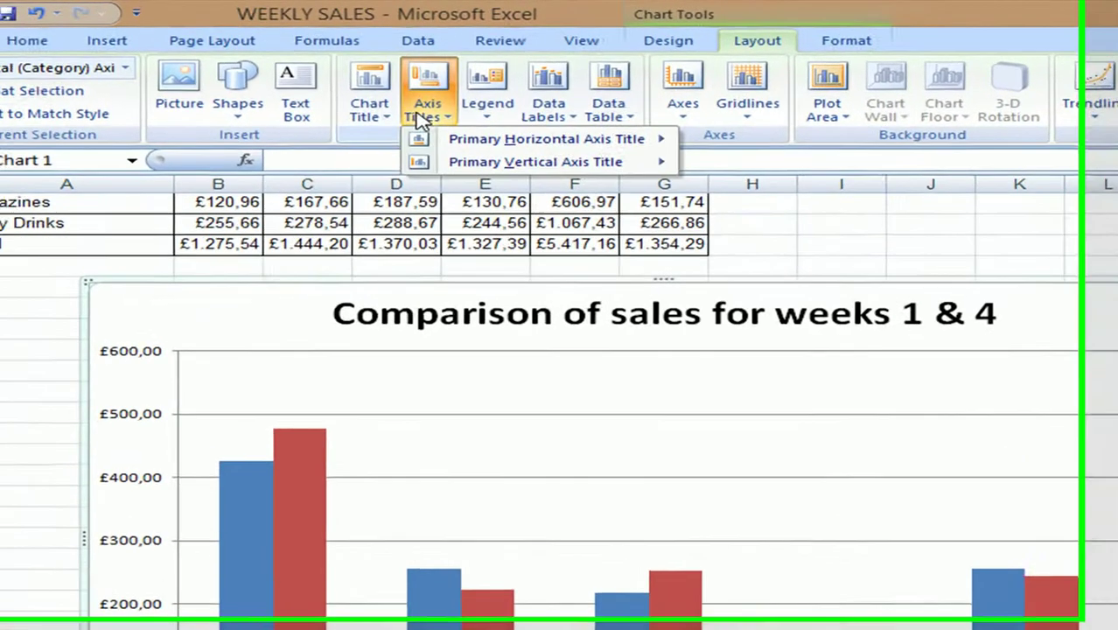
mouse_move(455, 160)
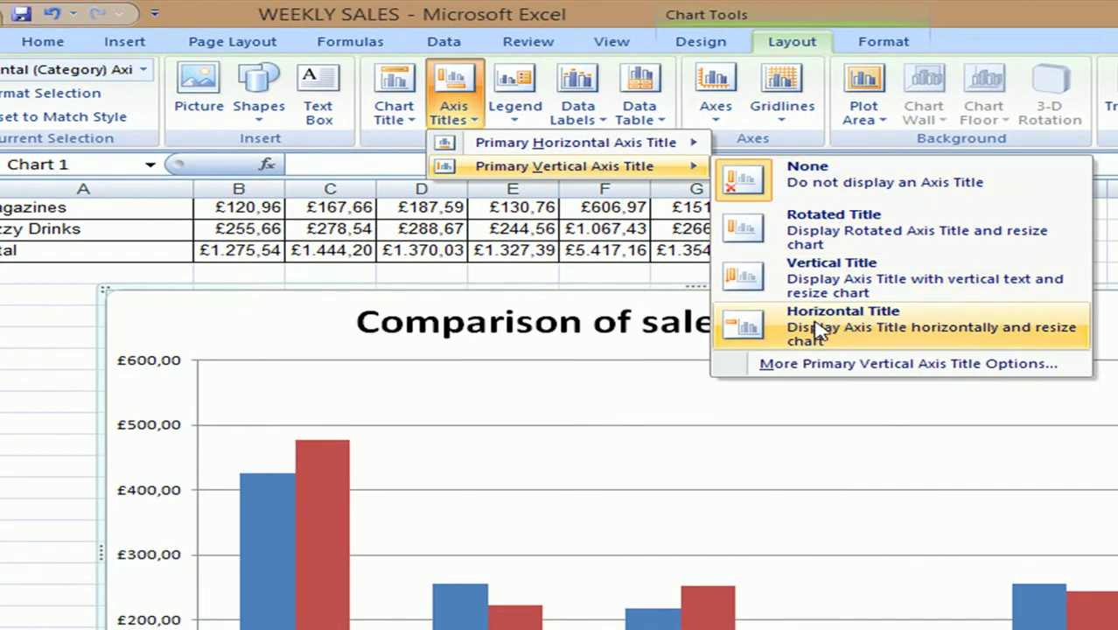
click(862, 329)
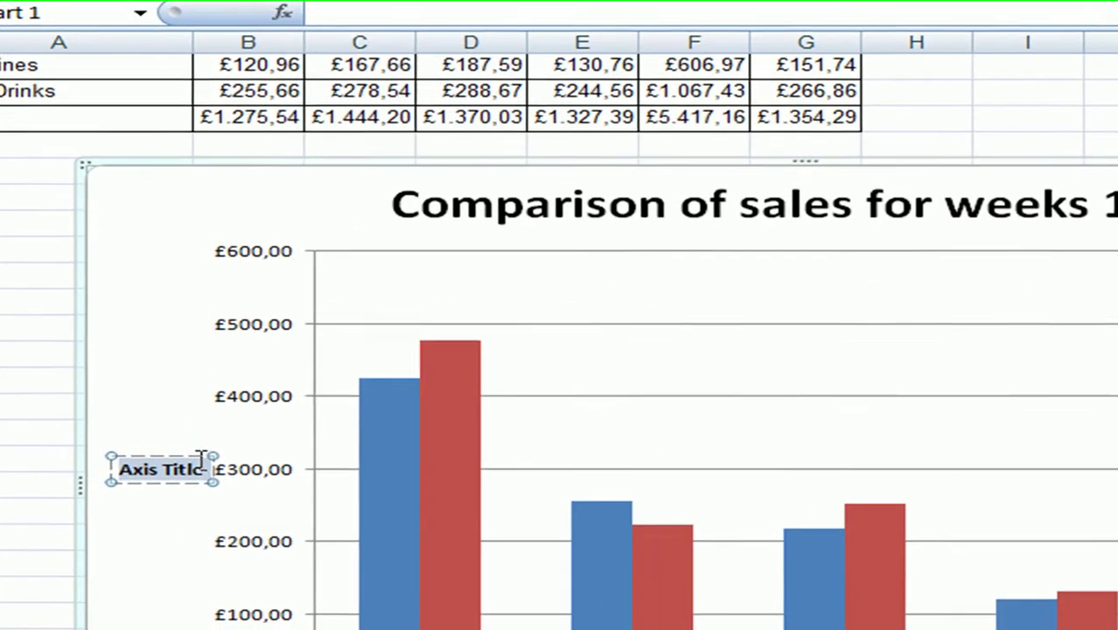
drag(200, 540, 133, 540)
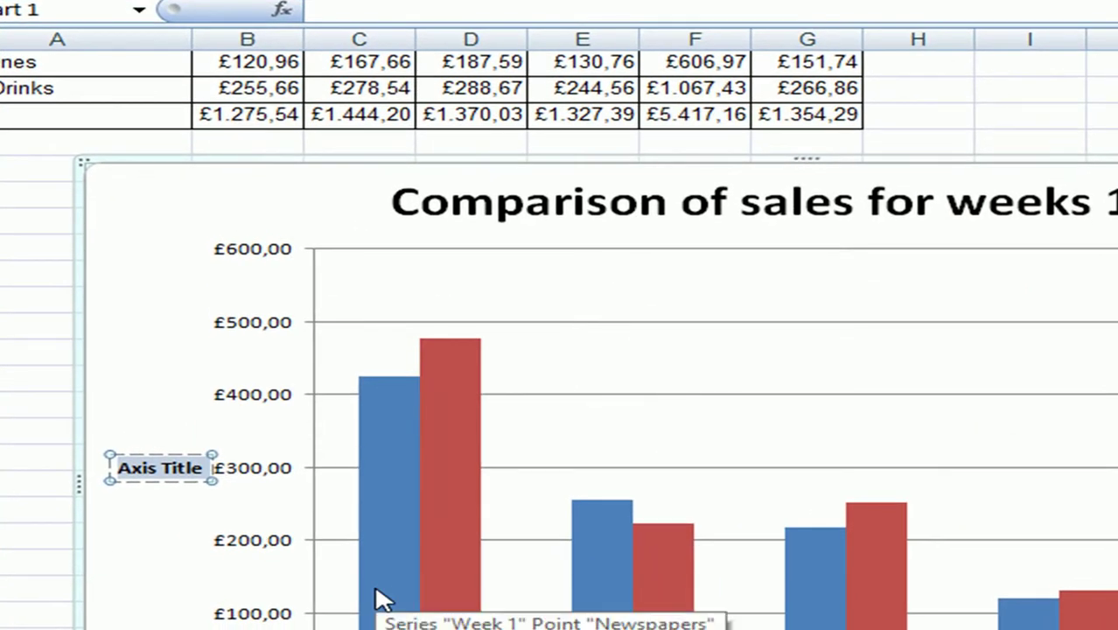
text(Sales)
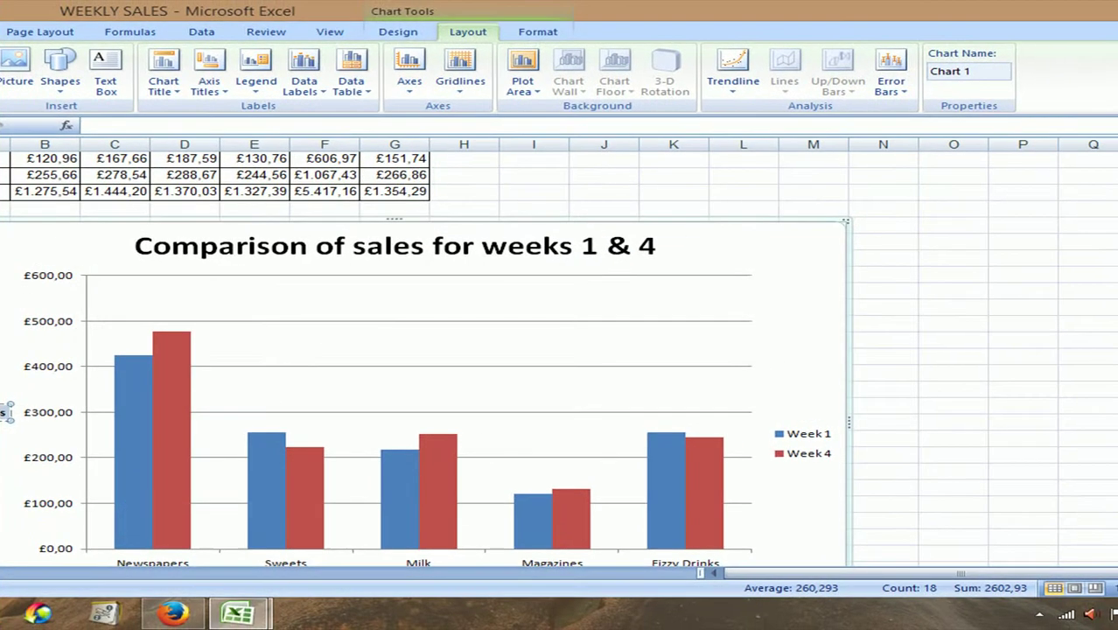
Step: Set the 'Sales' axis title font size to 28
key(alt+n)
key(alt+h)
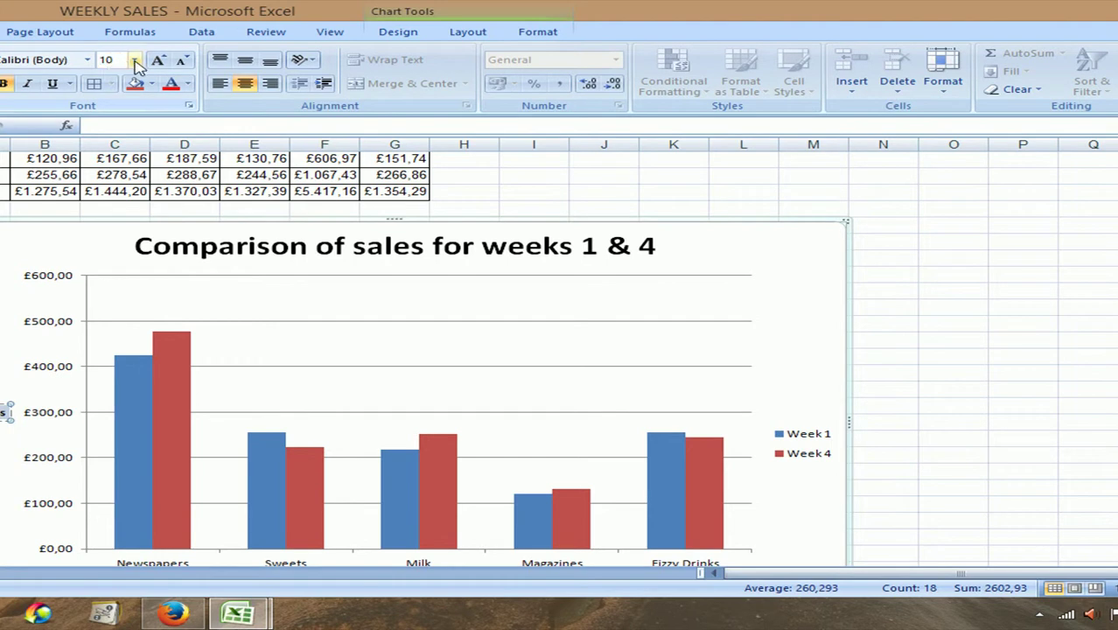
text(28)
key(Return)
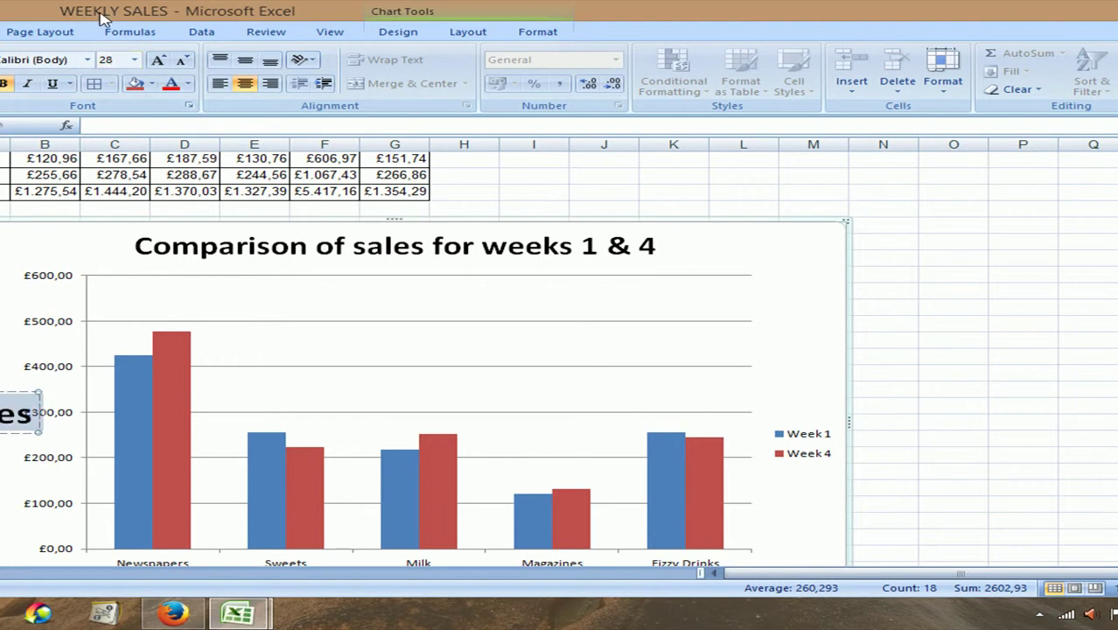
scroll(263, 83, down, 2)
Step: Select the full chart title text and grow its font from 24 to 32 point
scroll(262, 83, up, 2)
scroll(426, 351, down, 1)
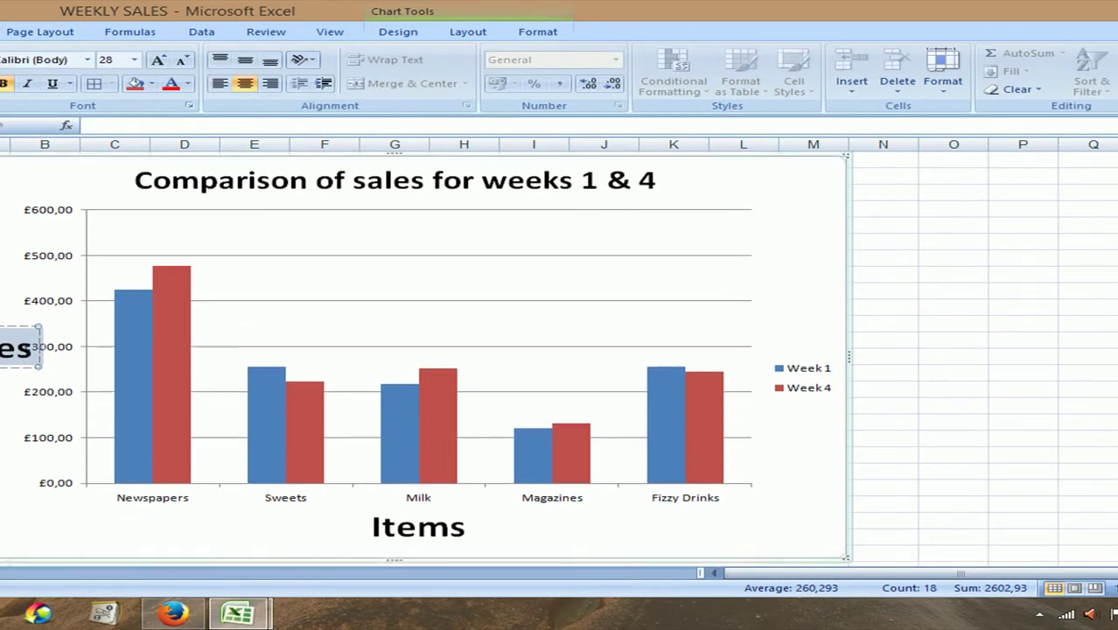
click(271, 210)
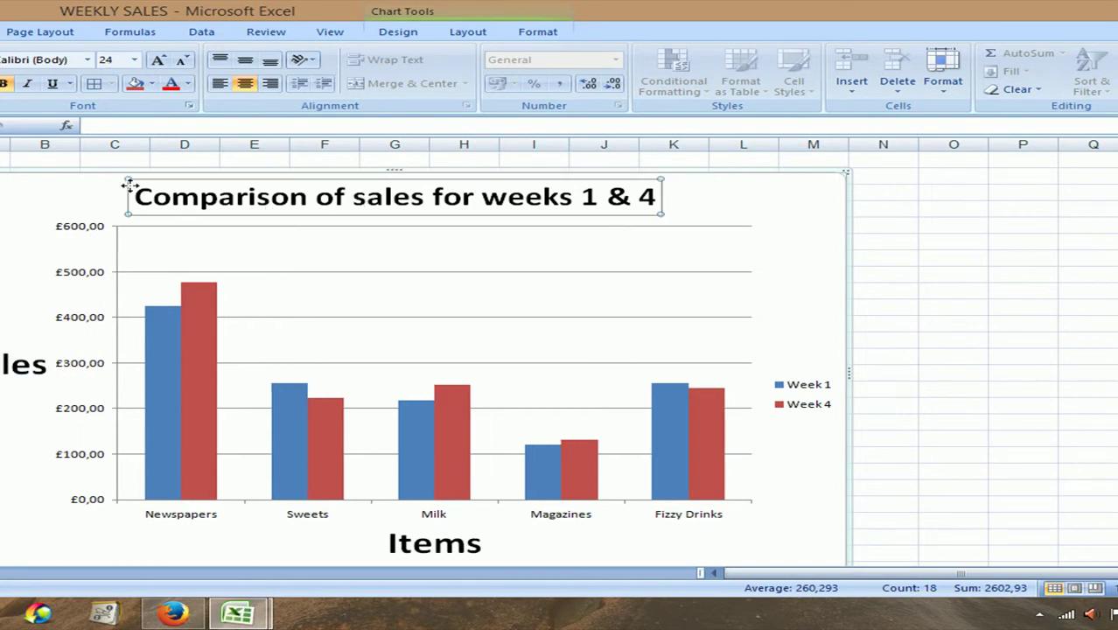
drag(135, 196, 658, 198)
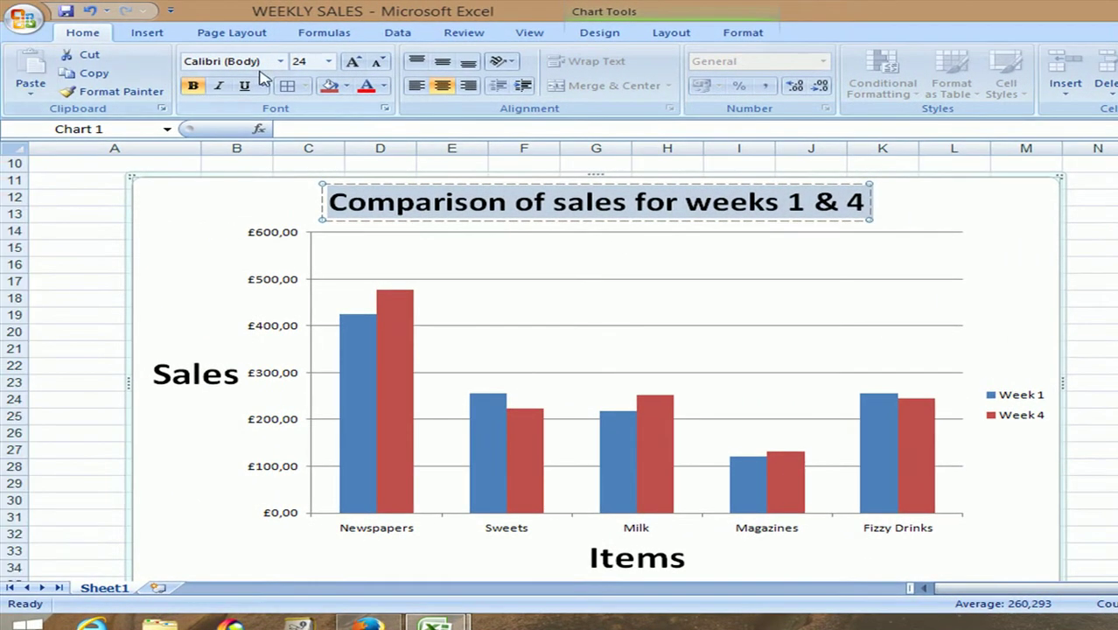
click(312, 65)
click(312, 65)
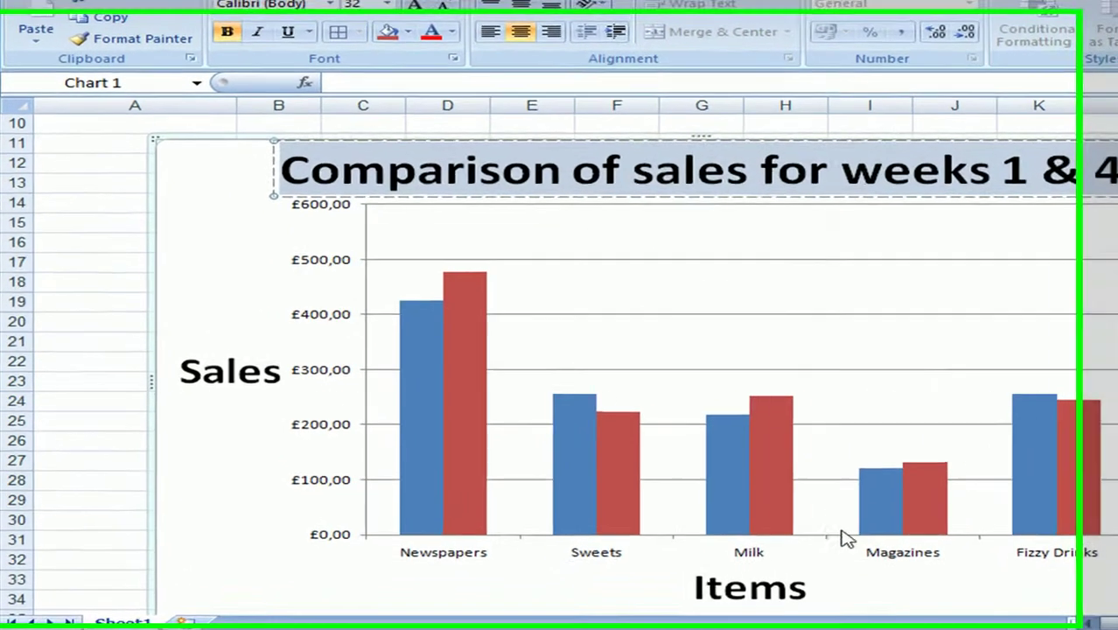
click(635, 526)
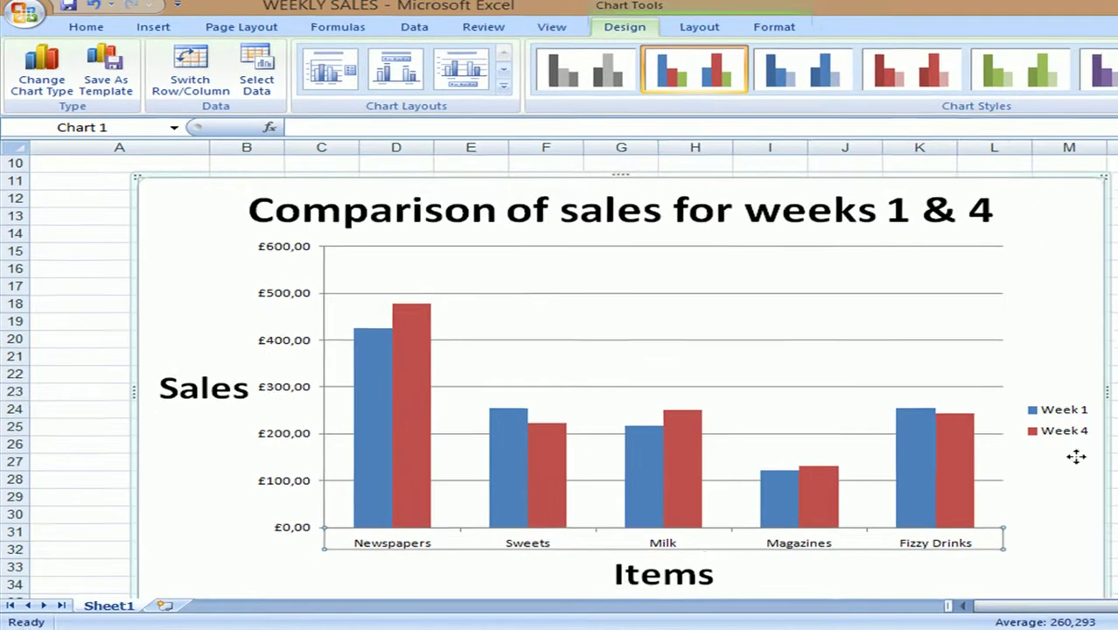
Step: Set the whole chart's text to 11 point through the chart Font dialog
scroll(1016, 350, down, 3)
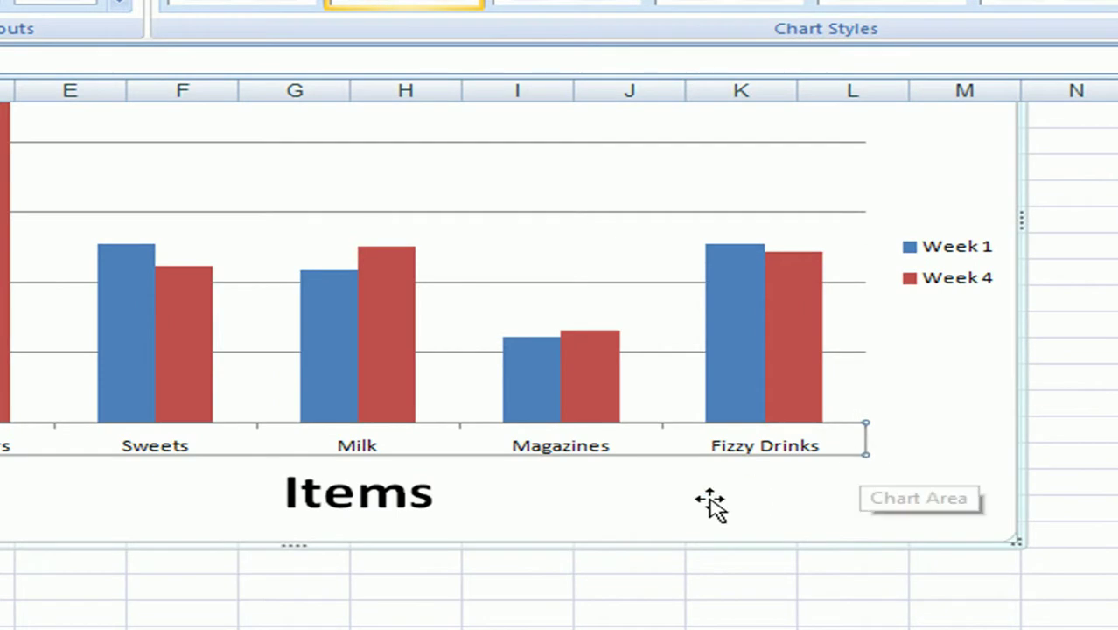
right_click(411, 451)
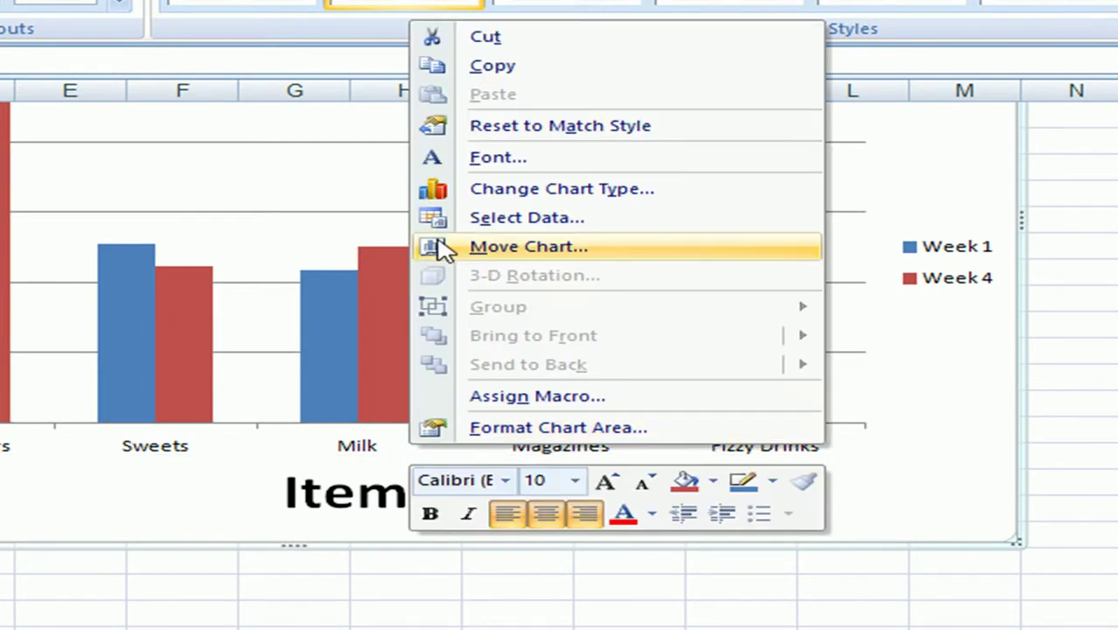
click(464, 161)
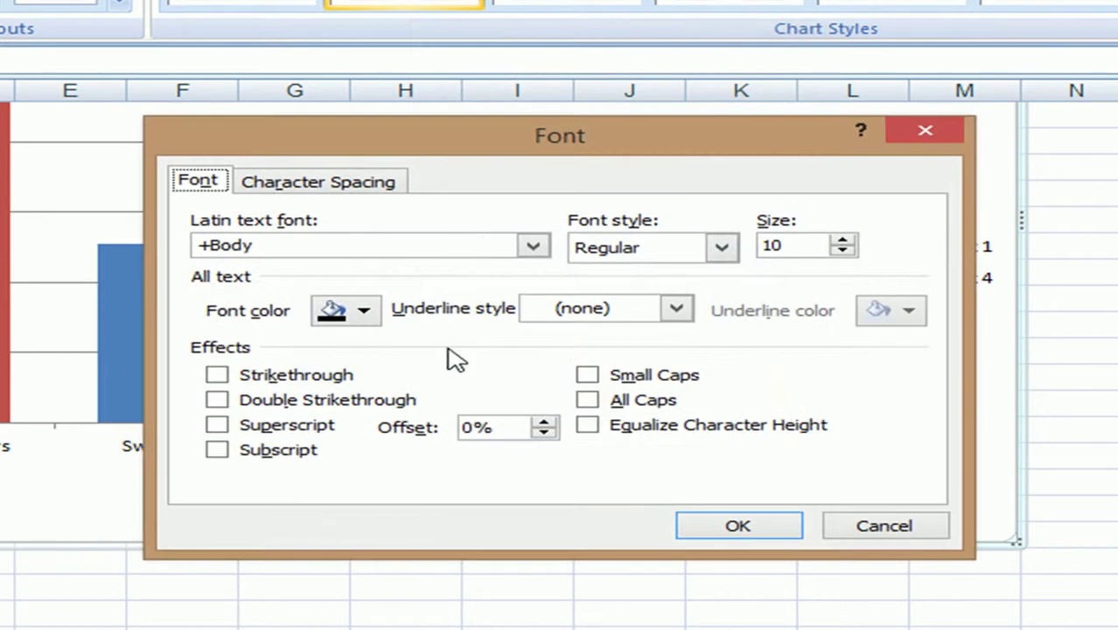
double_click(818, 246)
text(11)
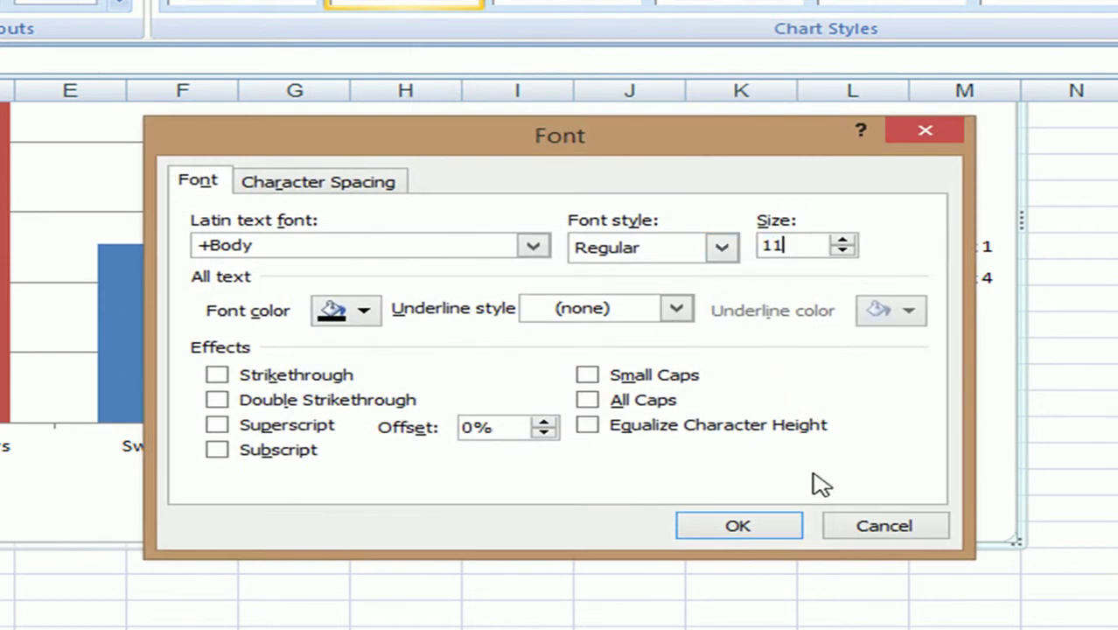
click(769, 528)
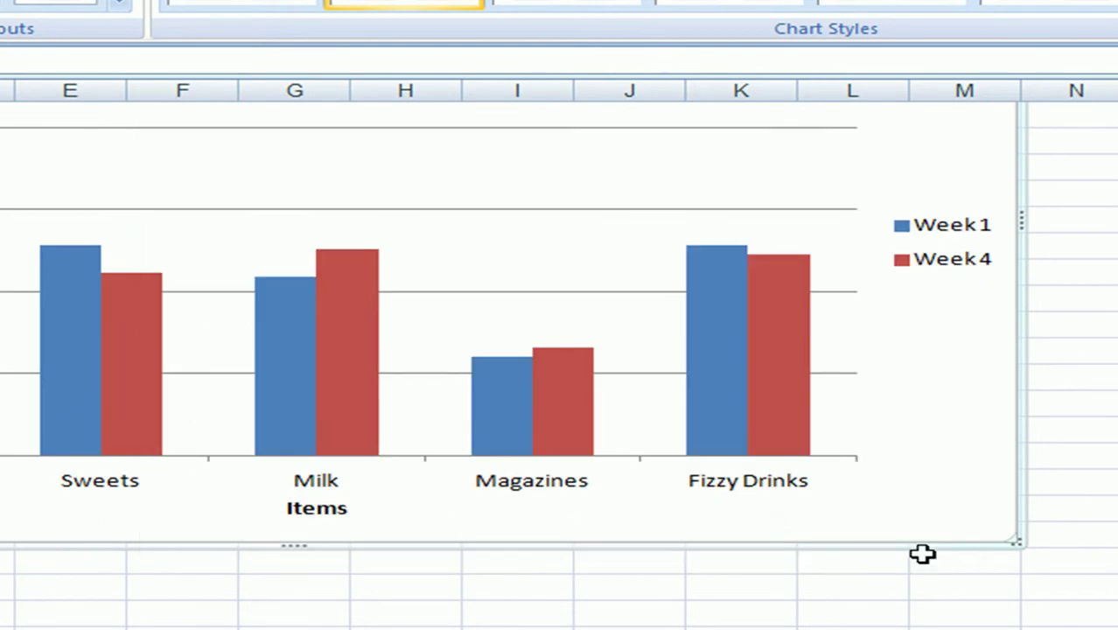
Step: Grow the 'Comparison of sales for weeks 1 & 4' title three steps to 28 point, then deselect it
scroll(1051, 587, up, 3)
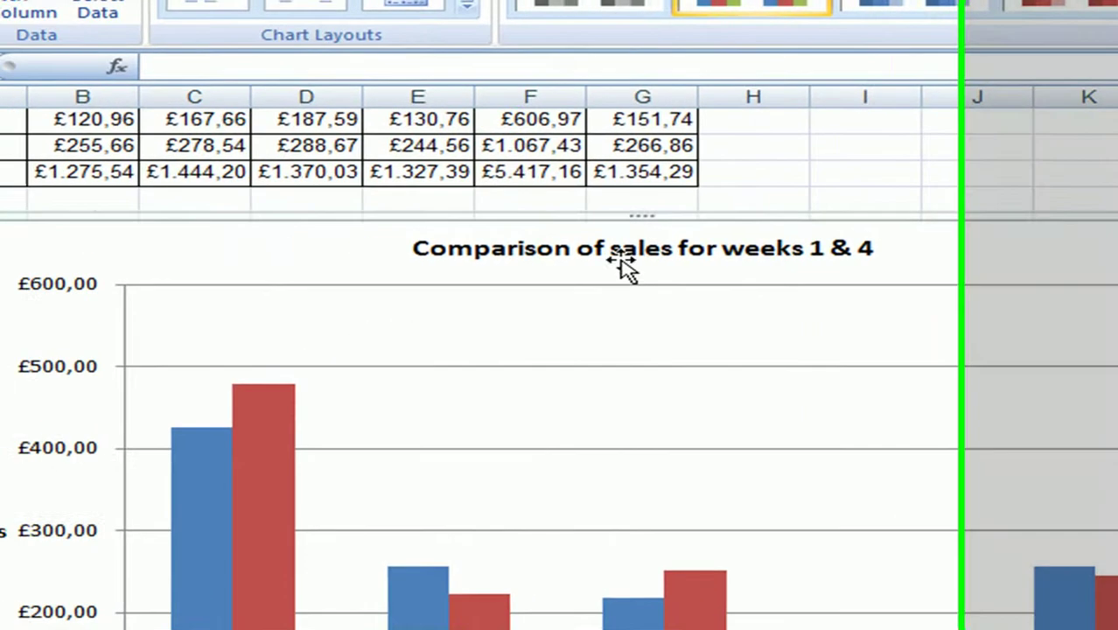
click(620, 259)
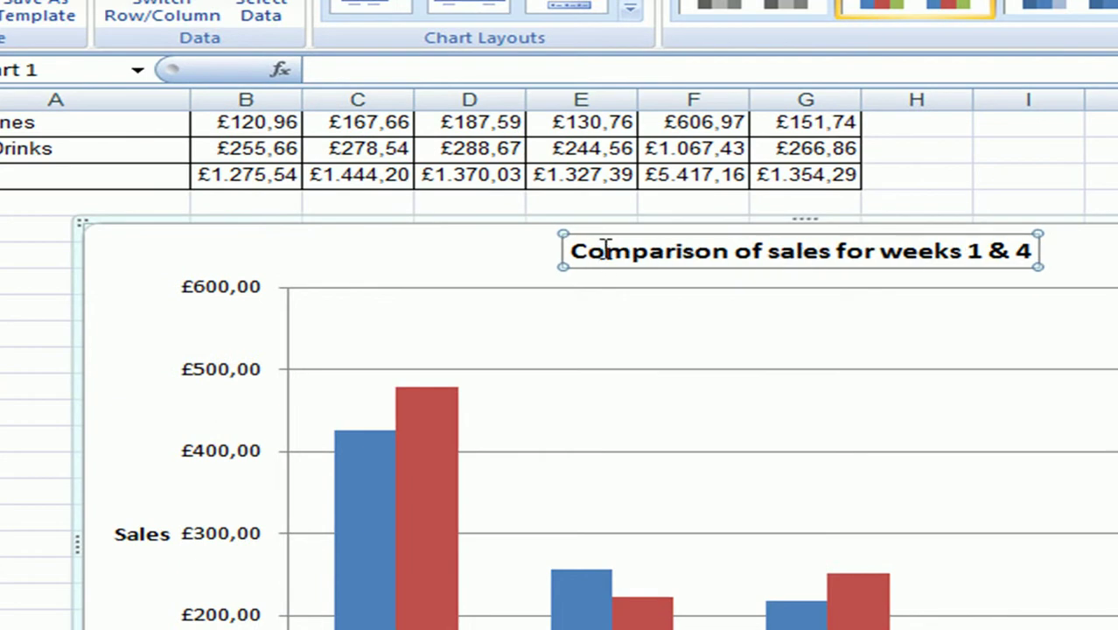
drag(573, 248, 1037, 251)
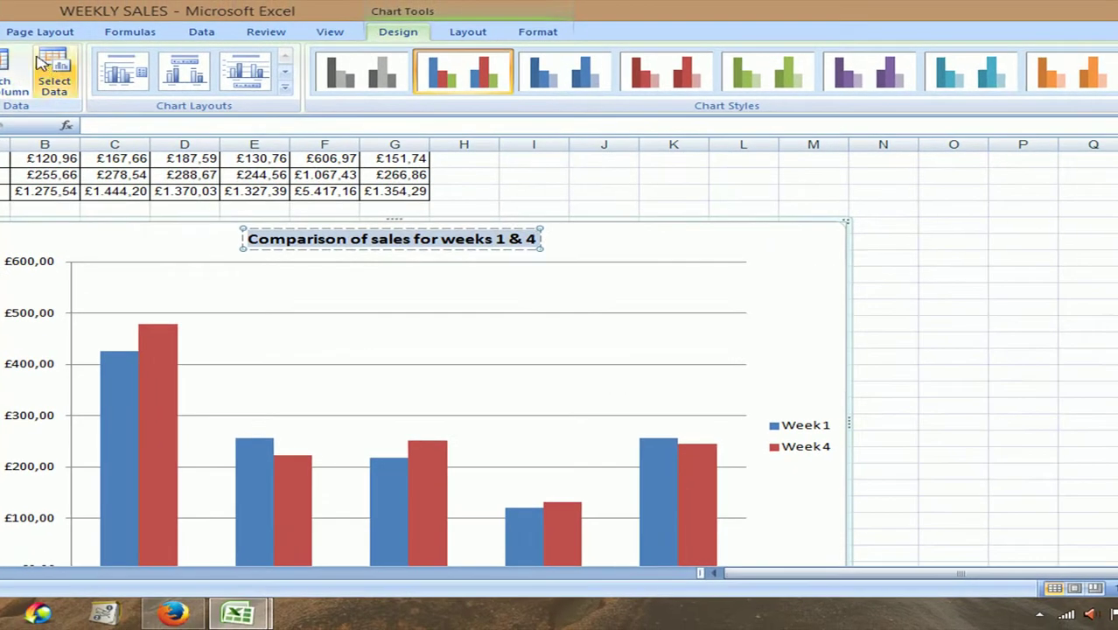
click(2, 31)
click(159, 60)
click(159, 60)
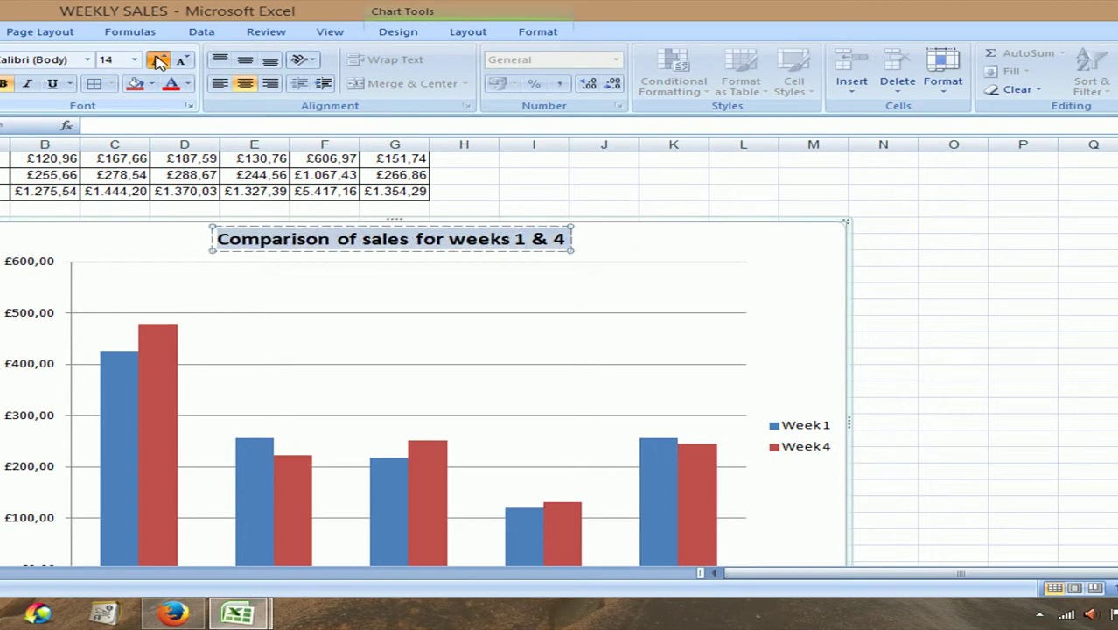
click(160, 59)
click(159, 60)
click(159, 60)
click(159, 60)
click(159, 59)
click(159, 59)
scroll(1074, 304, down, 2)
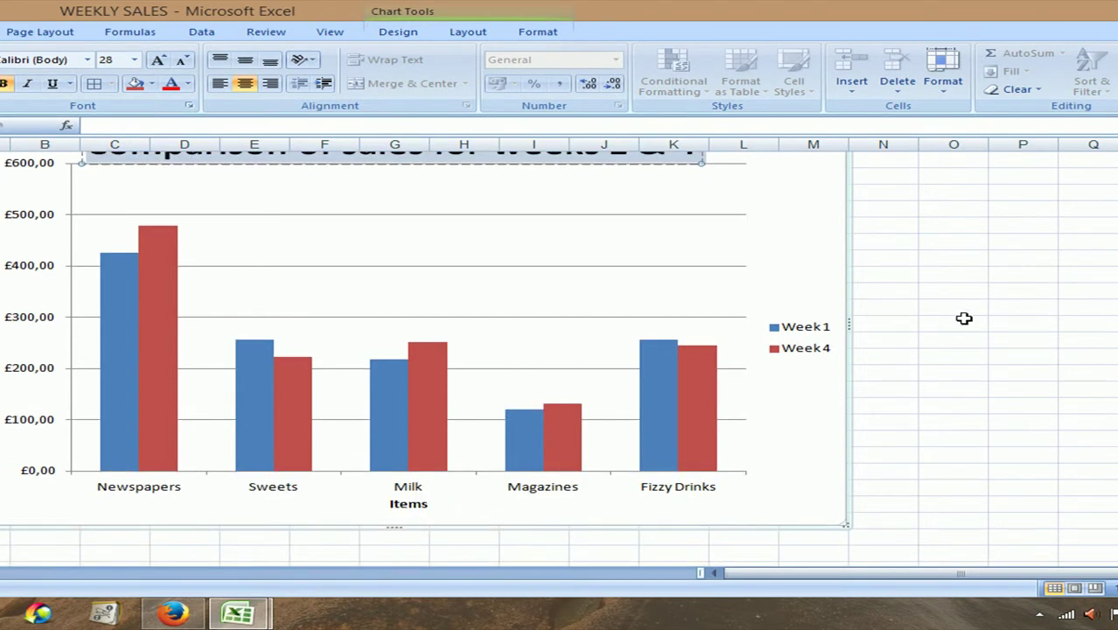
click(4, 326)
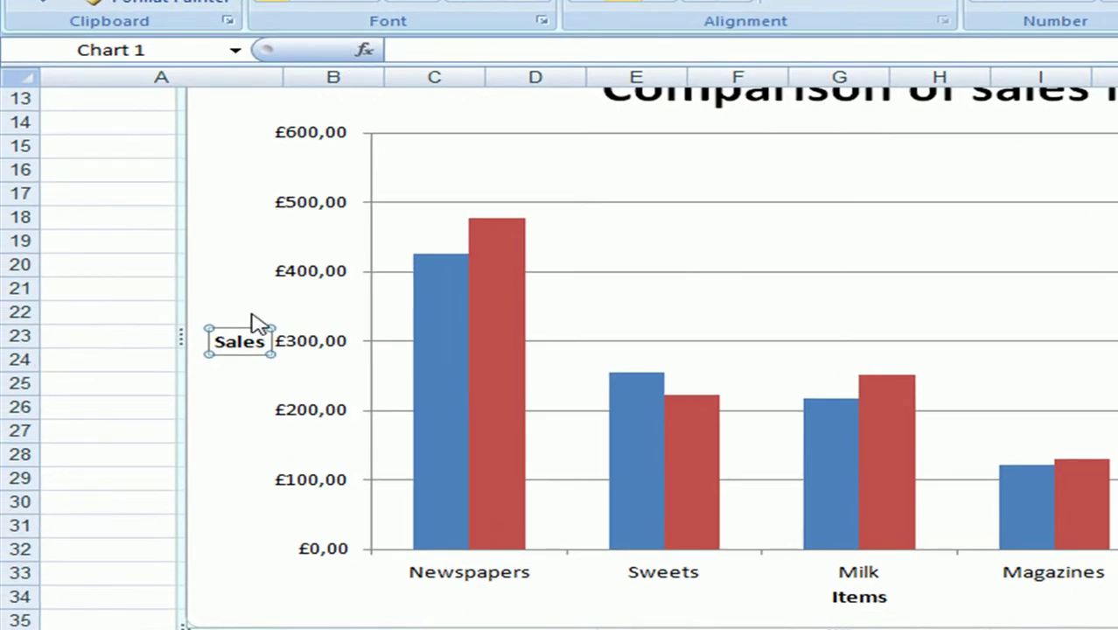
Step: Grow the 'Sales' axis title font to 18 point
double_click(217, 341)
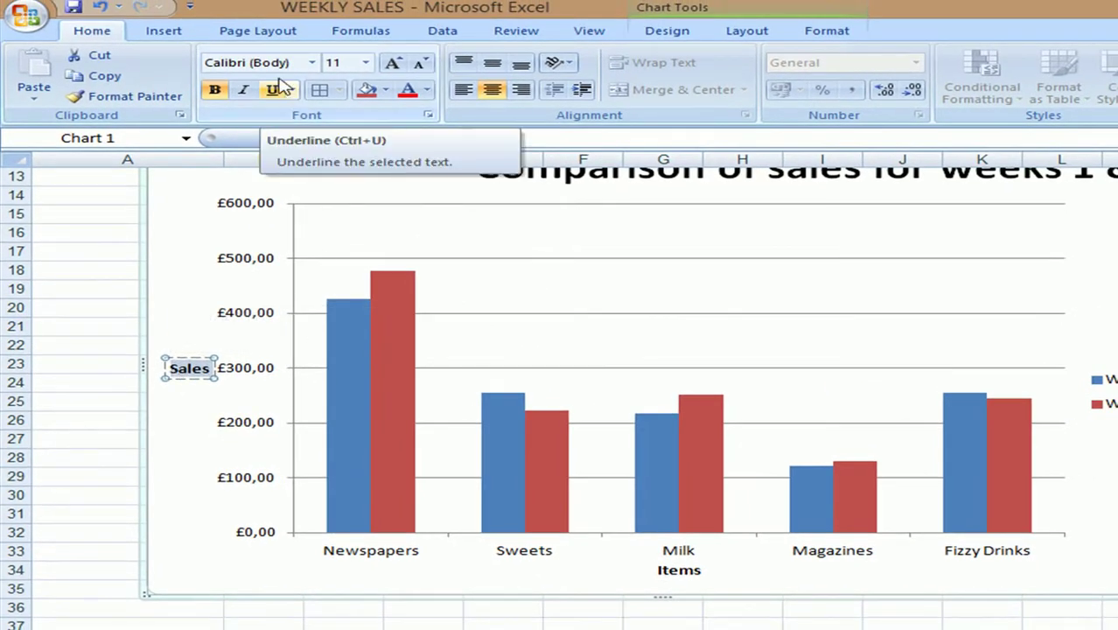
click(394, 64)
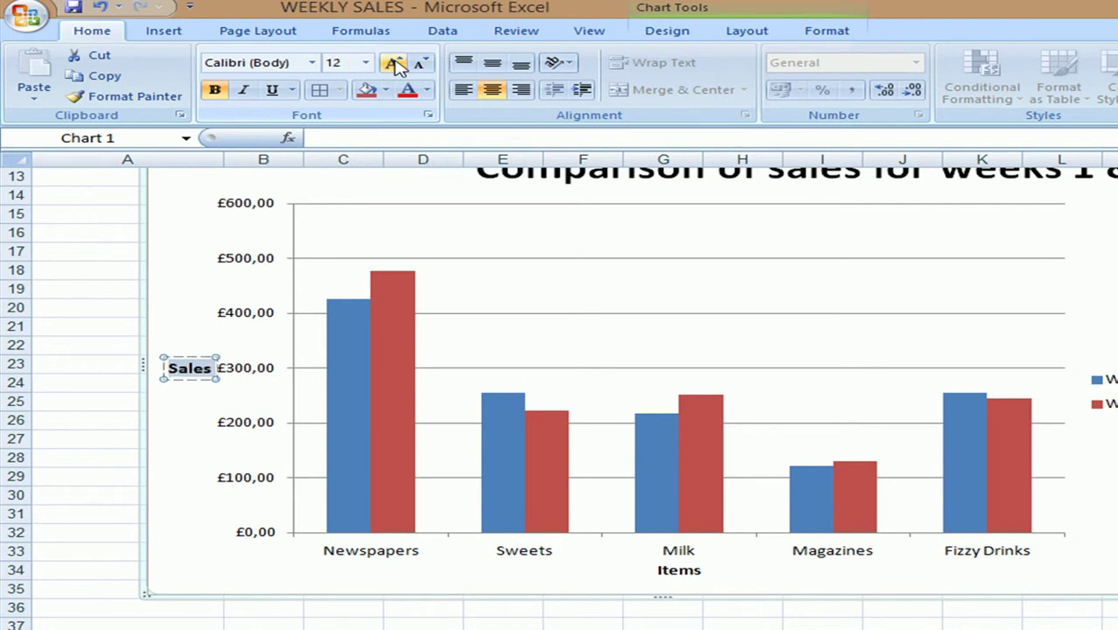
click(395, 66)
click(396, 65)
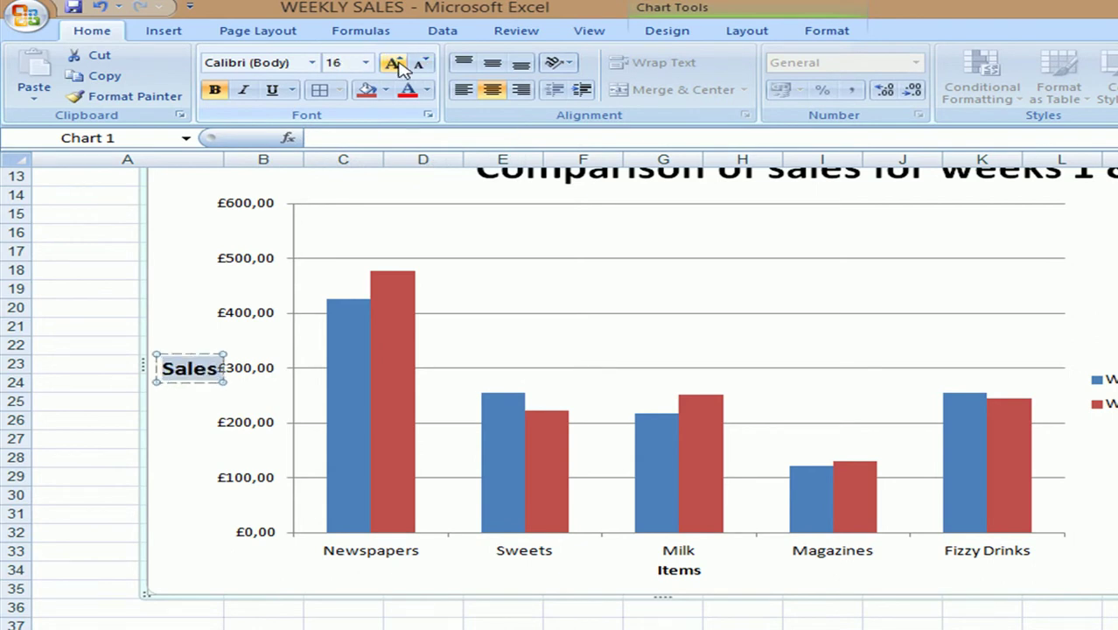
click(396, 65)
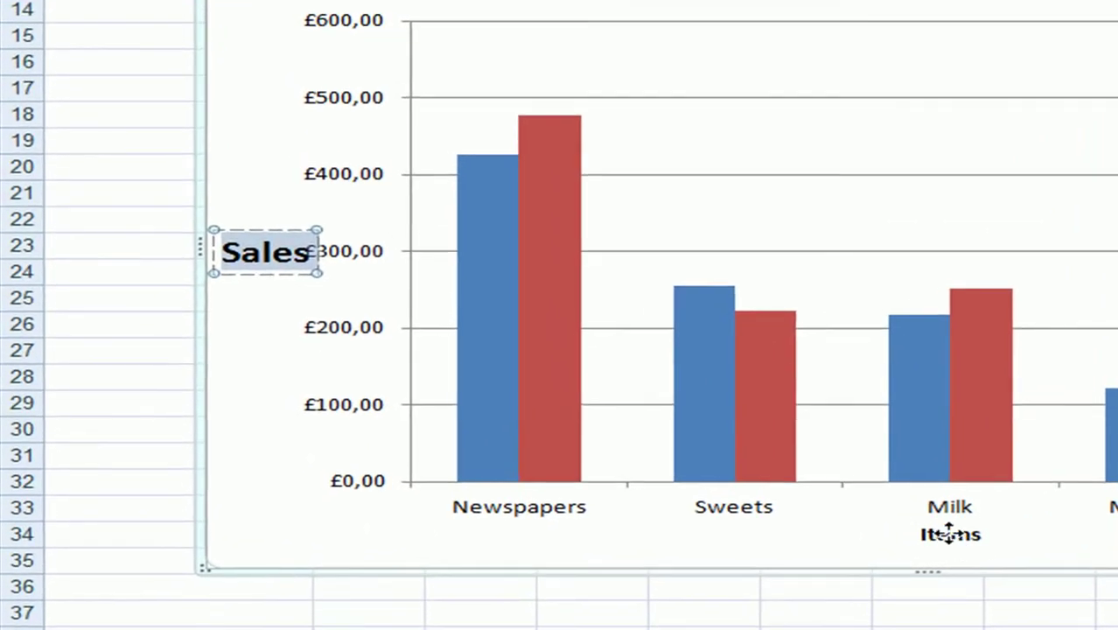
Step: Bring the 'Items' axis title to 18 point, then deselect it
click(950, 532)
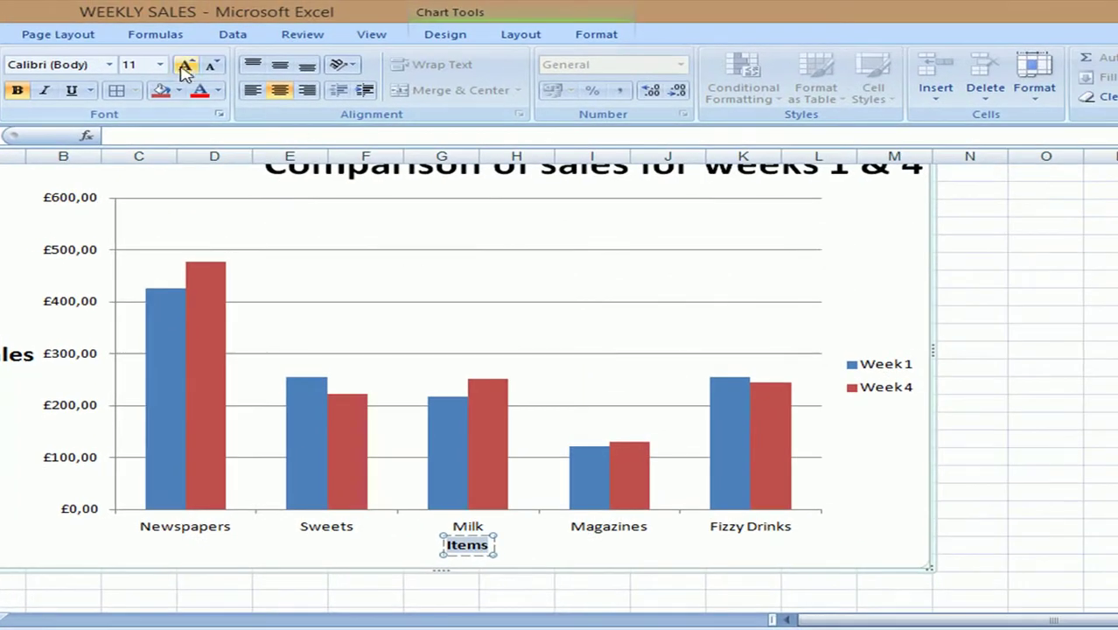
click(186, 65)
click(187, 67)
click(189, 68)
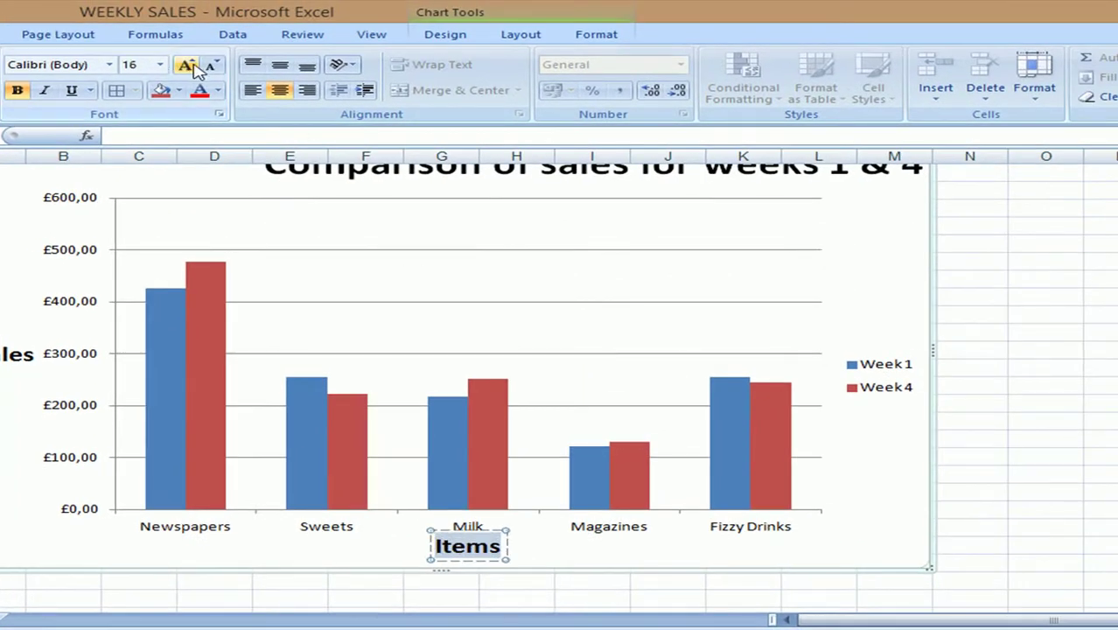
click(188, 67)
click(210, 67)
click(537, 557)
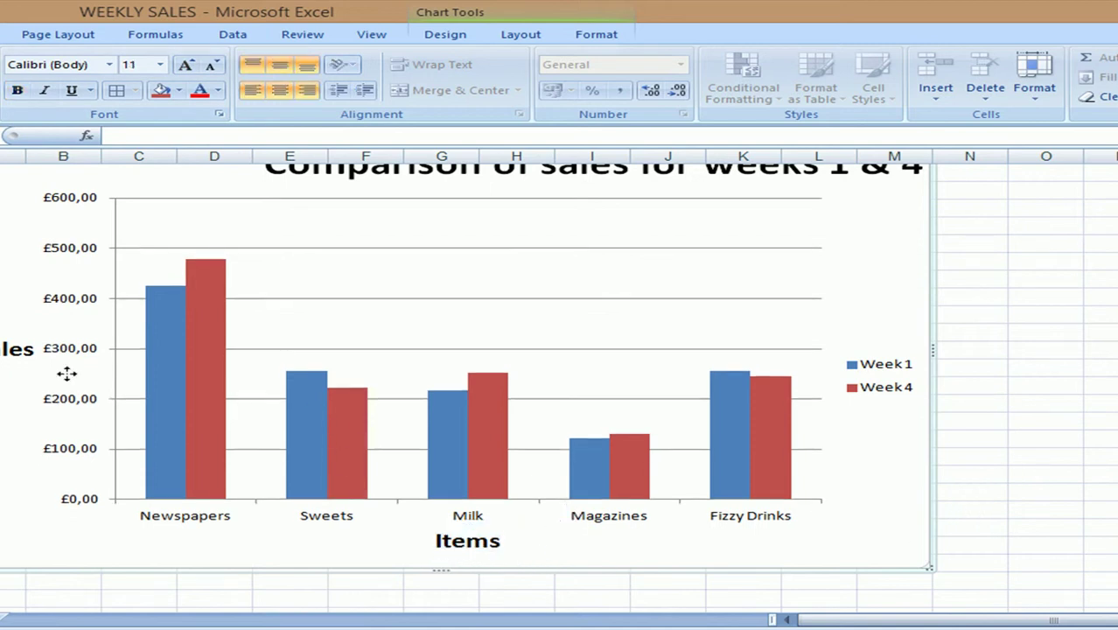
scroll(1023, 426, up, 1)
click(534, 216)
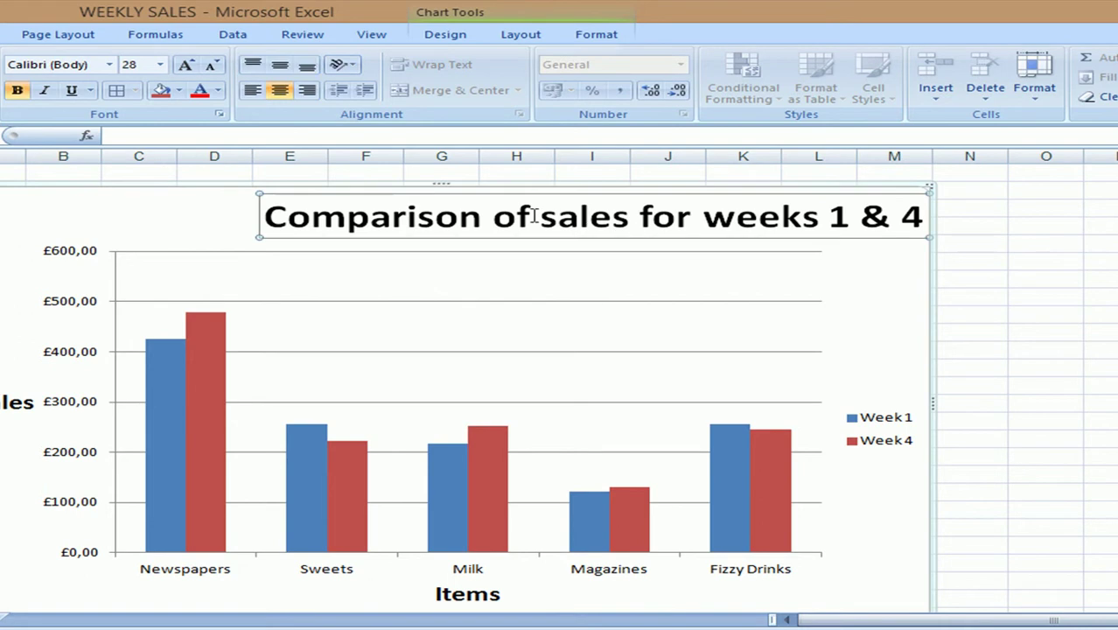
Step: Centre the title 'Comparison of sales for weeks 1 & 4' over the columns and copy the chart
drag(258, 208, 152, 210)
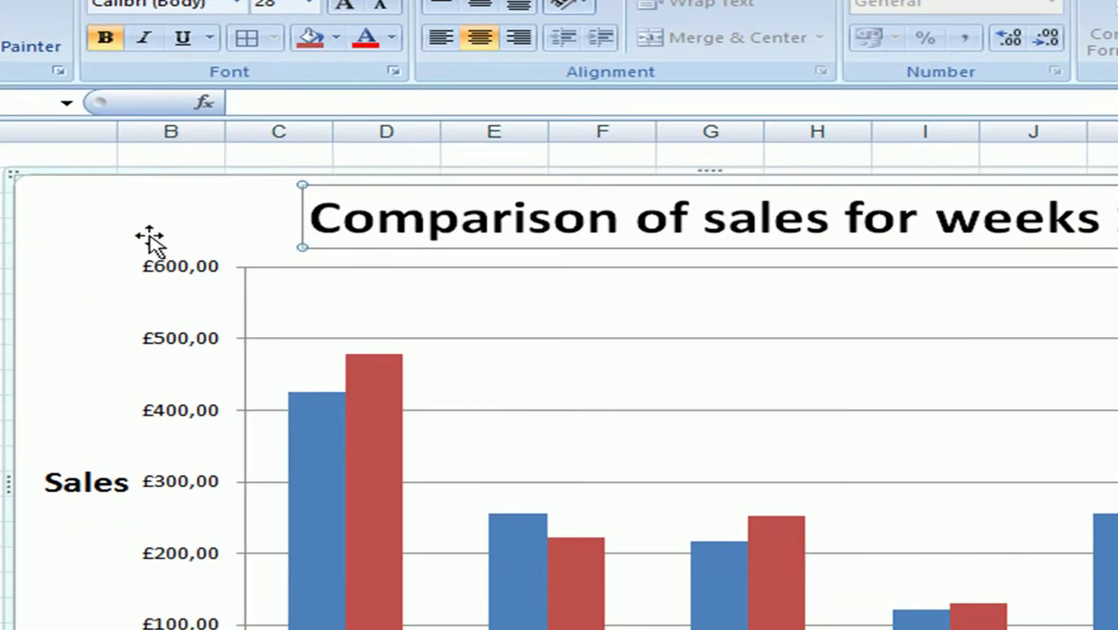
right_click(112, 224)
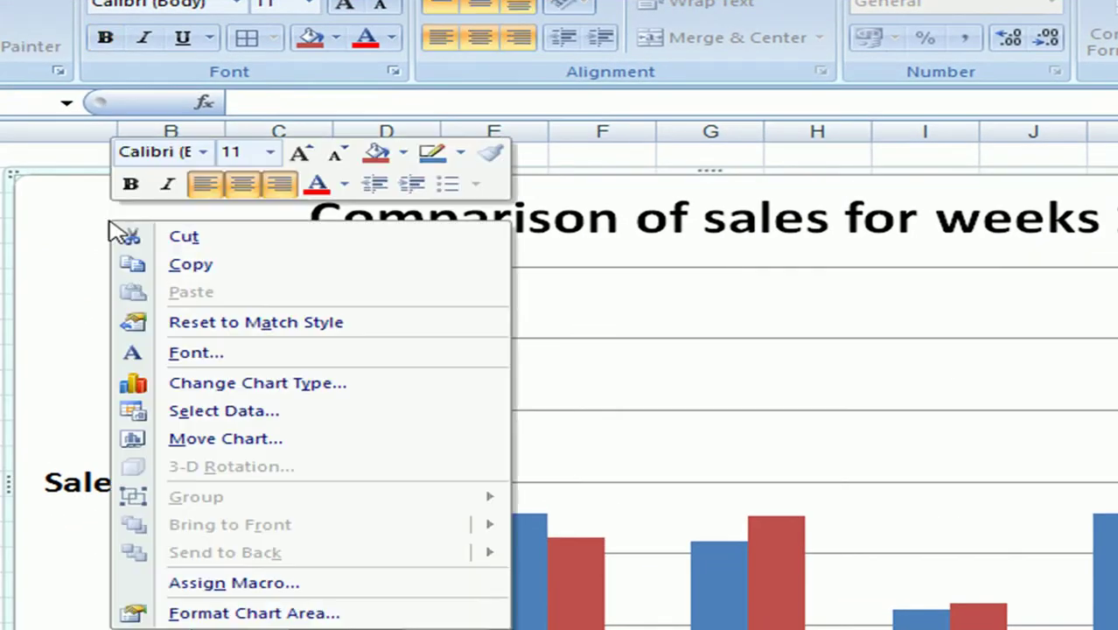
click(170, 267)
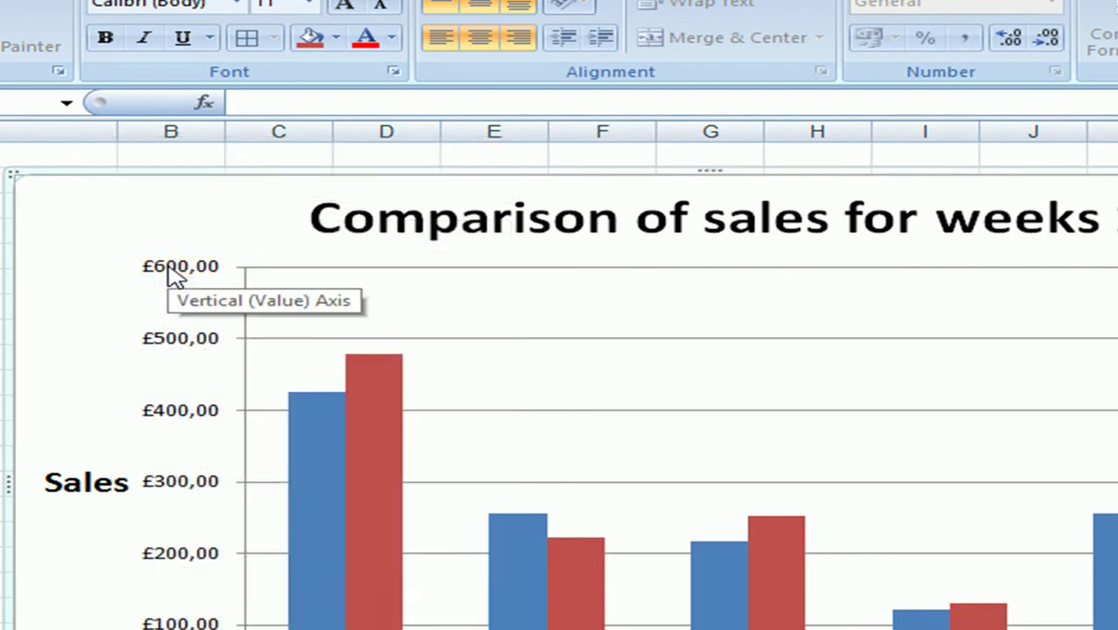
Step: Launch Word from the Start screen and paste the copied sales chart into a new document
key(super)
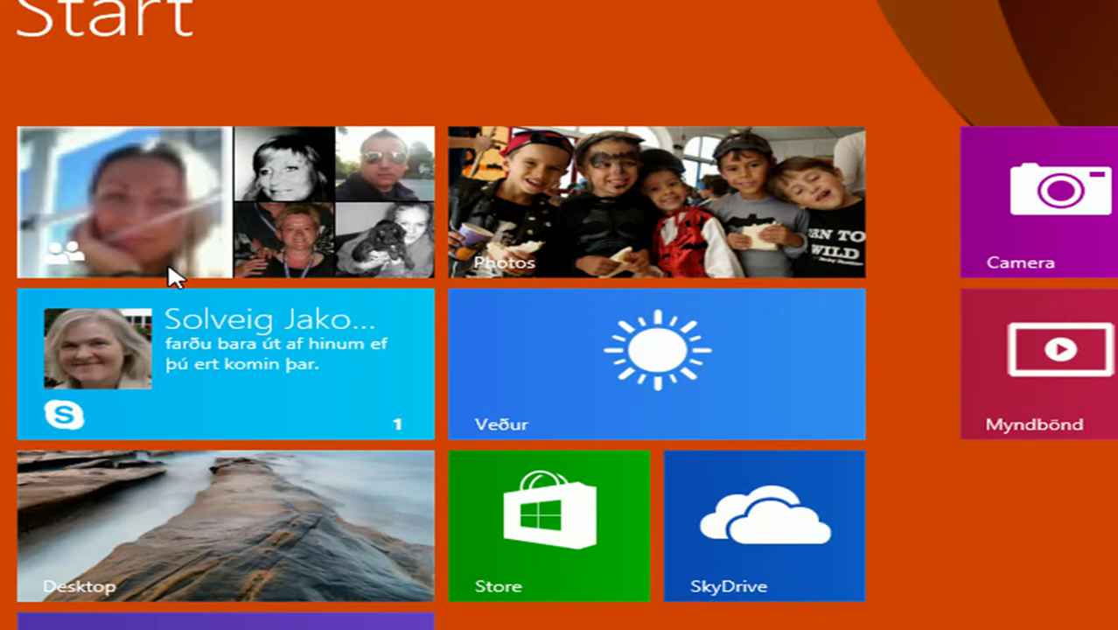
text(word)
key(Return)
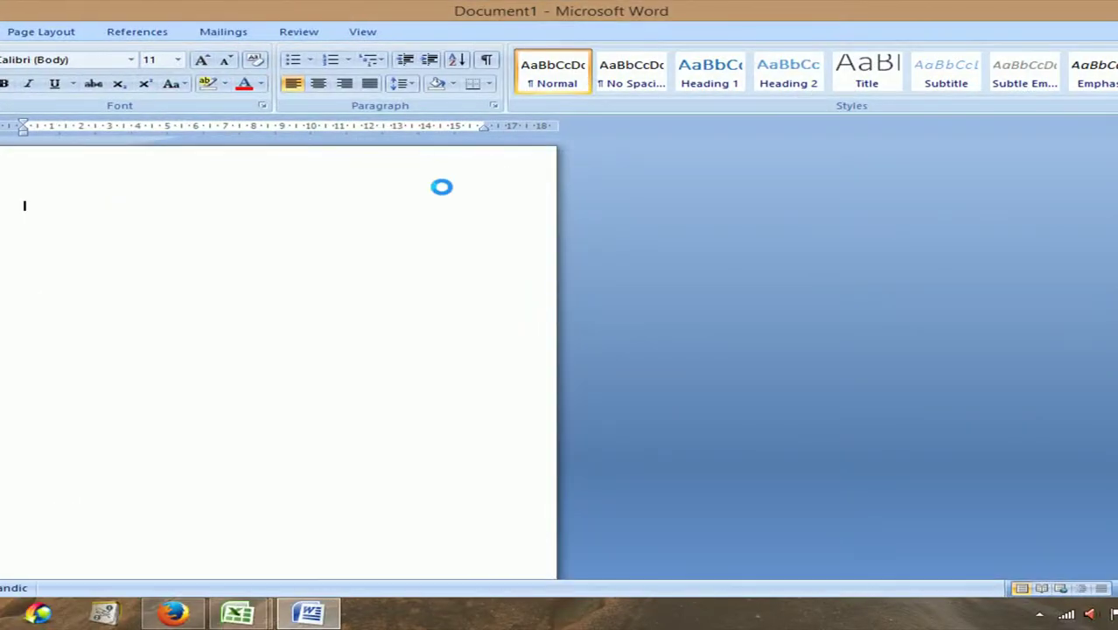
key(ctrl+v)
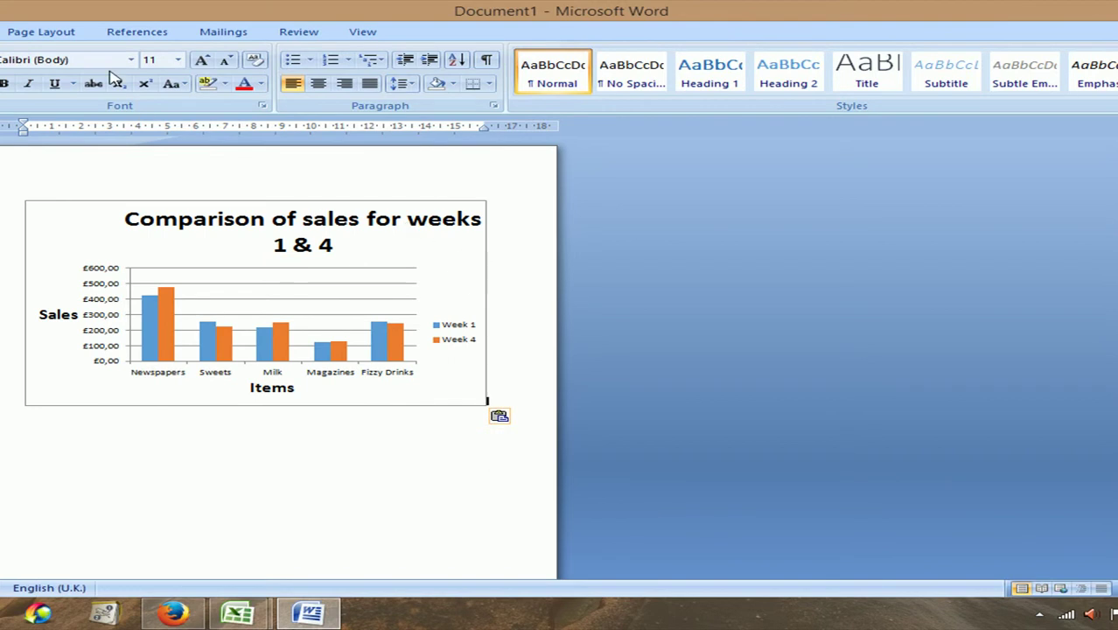
Step: Switch the page orientation to landscape and select the pasted chart
click(33, 32)
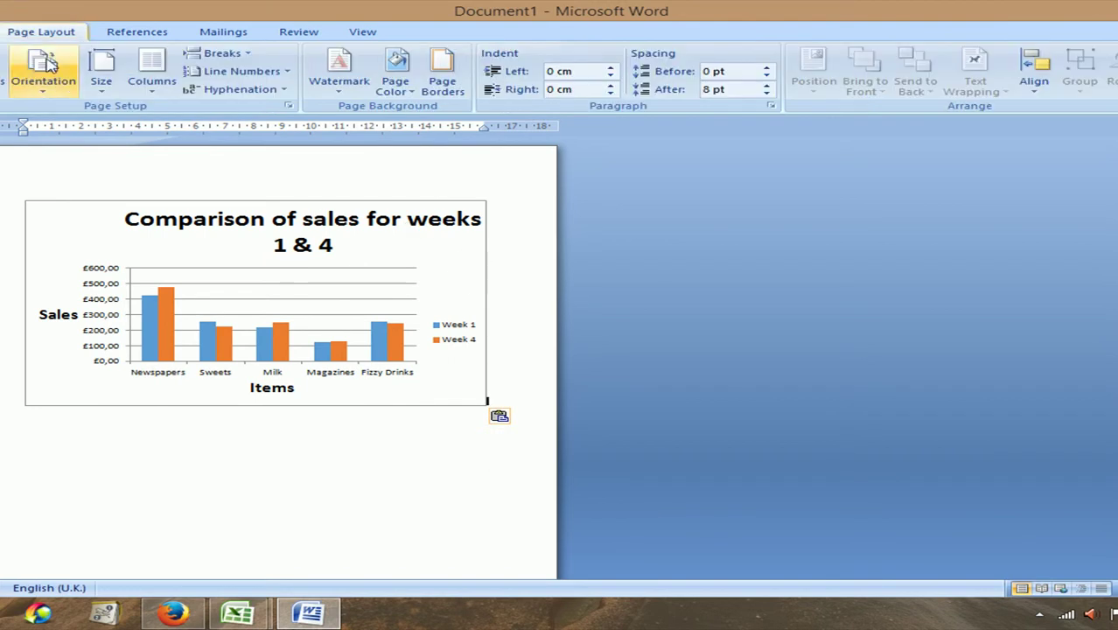
click(52, 94)
click(58, 154)
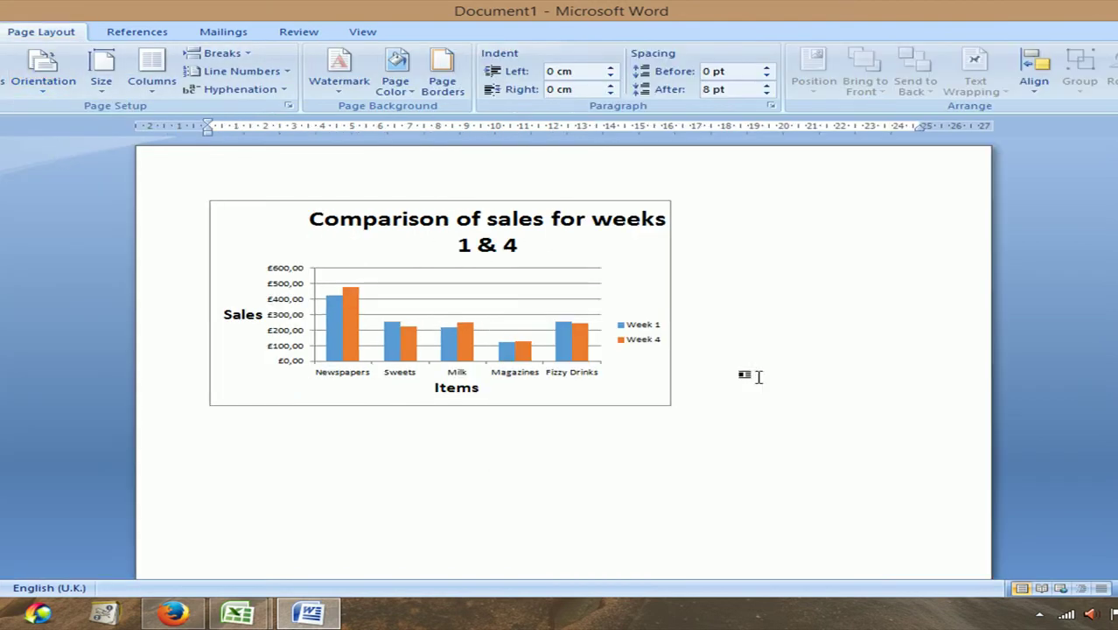
click(650, 369)
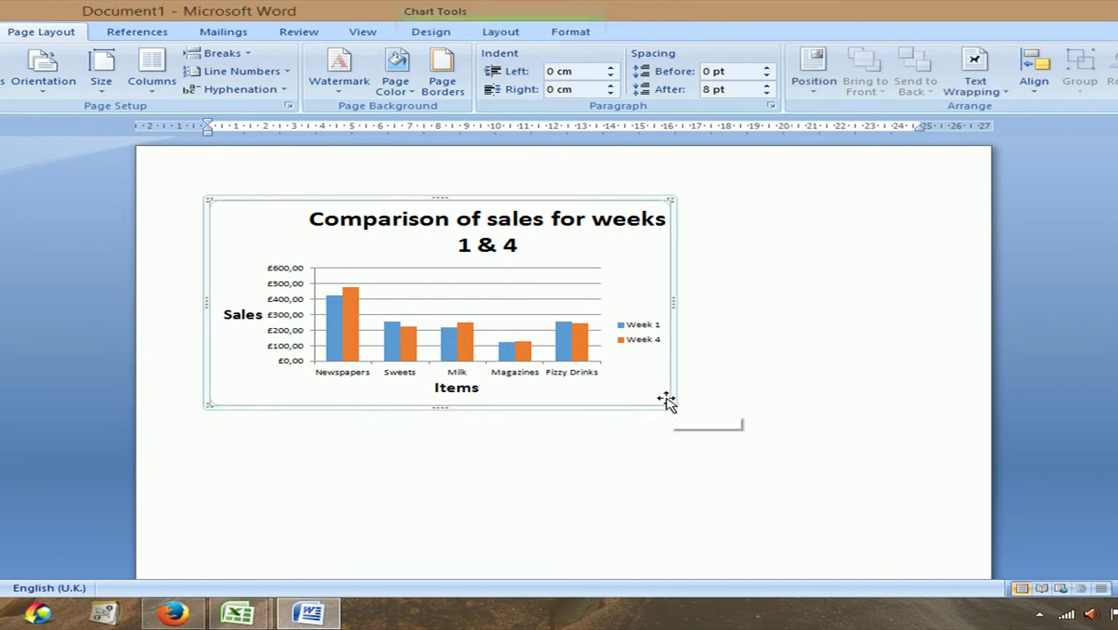
Step: Enlarge the chart toward the lower right and make it taller so it spans the page
drag(667, 401, 881, 452)
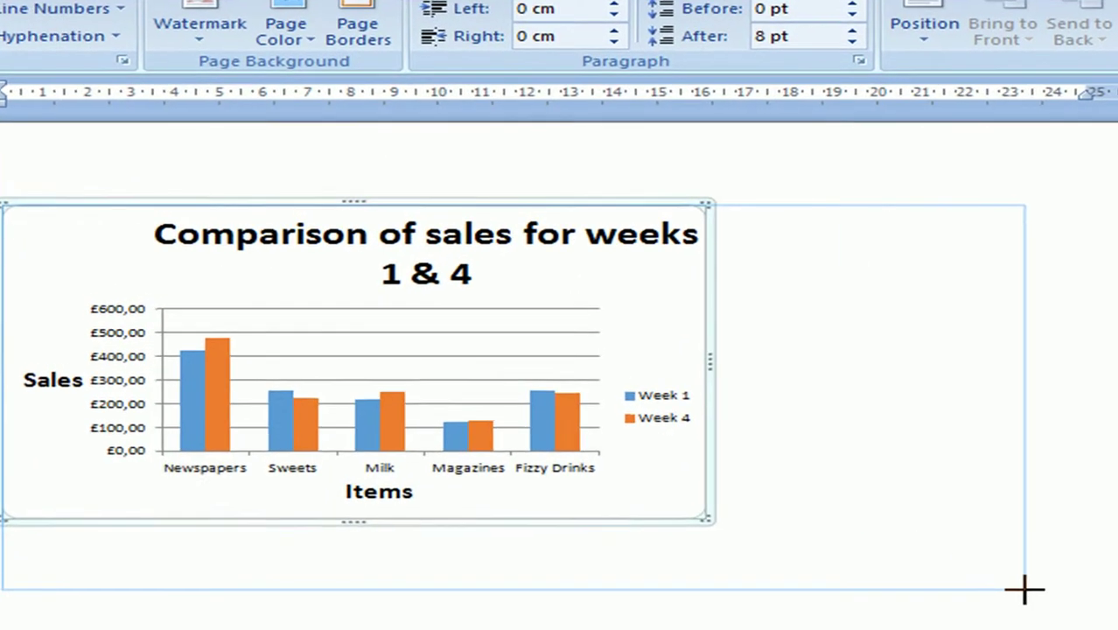
drag(1025, 590, 1024, 589)
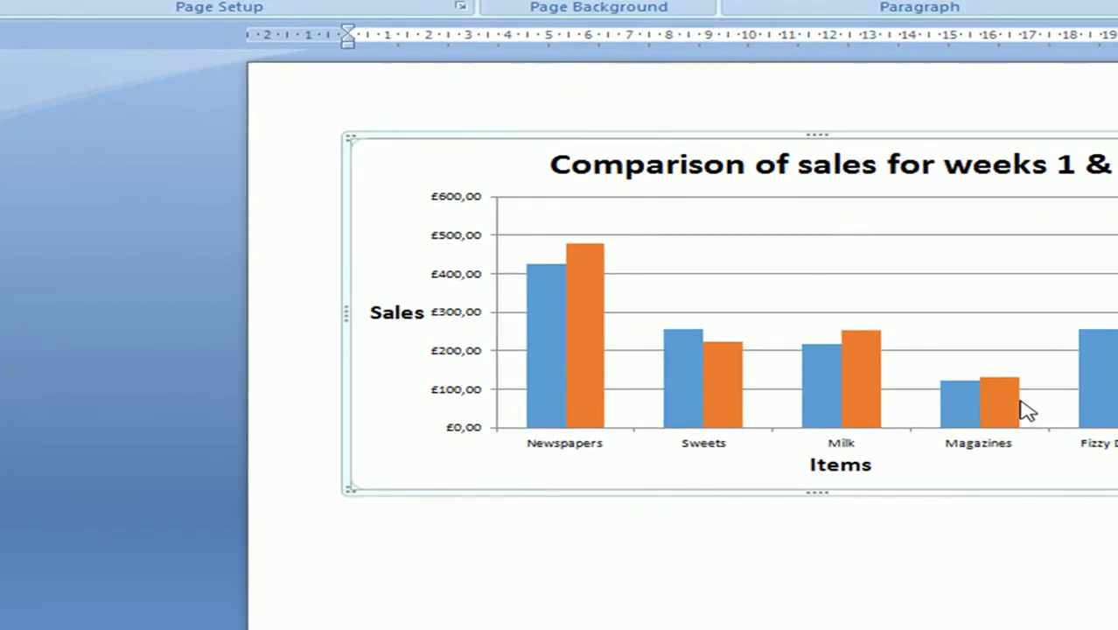
click(1018, 404)
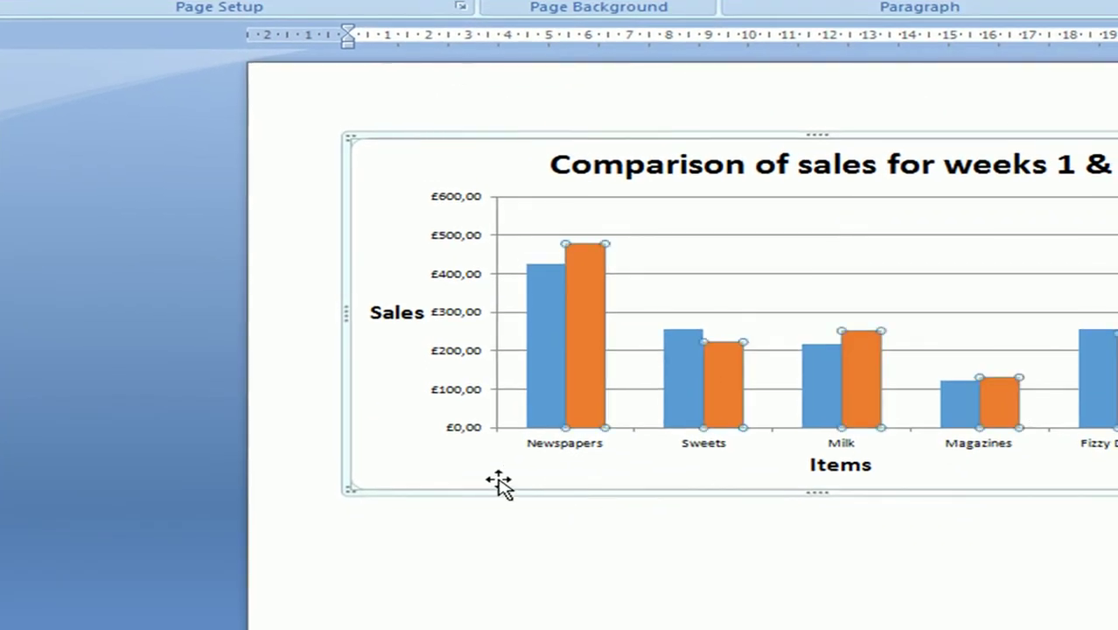
drag(344, 493, 323, 516)
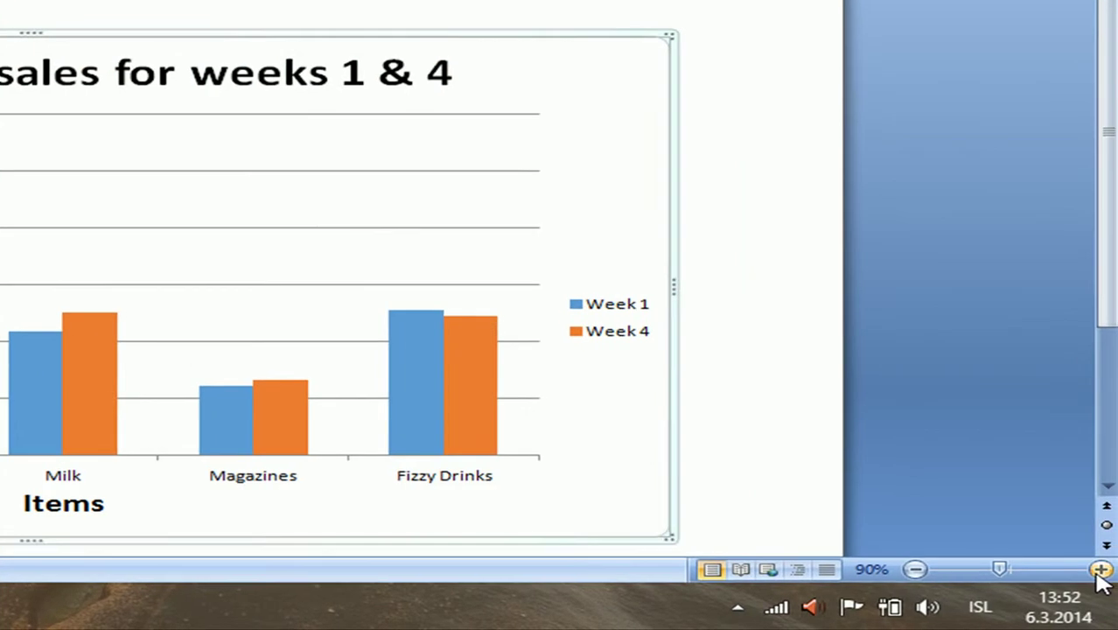
Step: Set the document zoom to 100% to check the chart
click(1117, 588)
scroll(569, 380, down, 3)
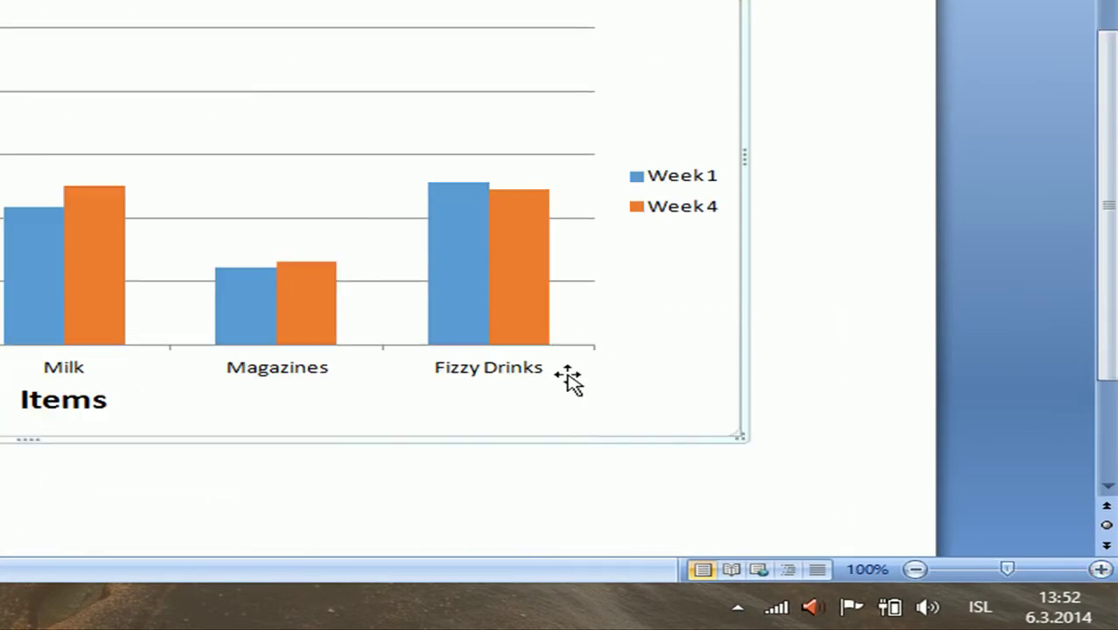
scroll(569, 380, up, 2)
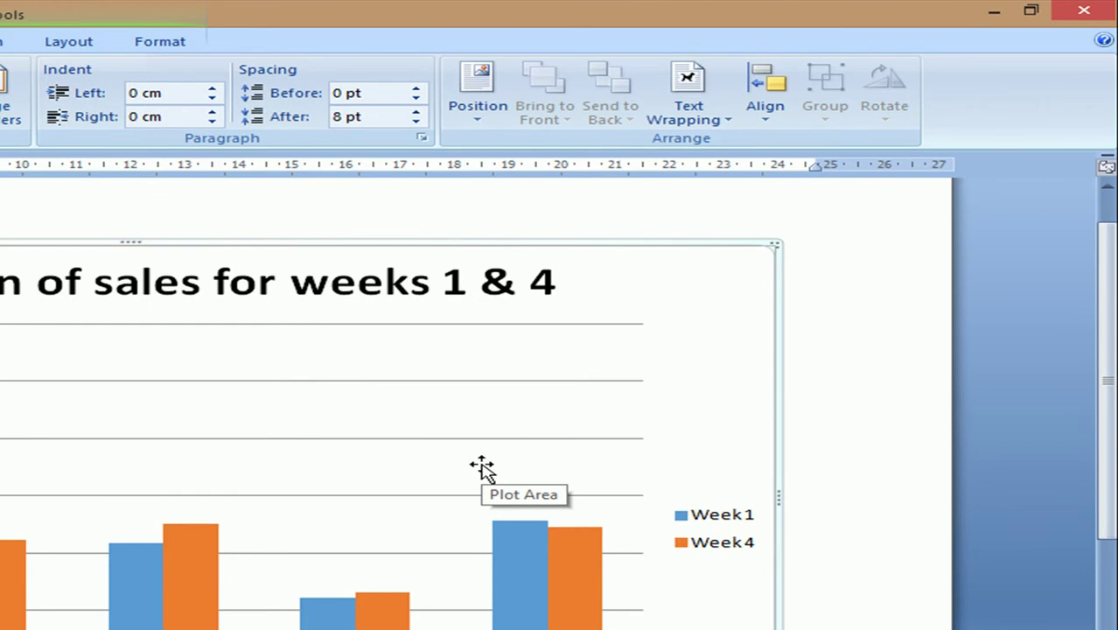
mouse_move(1099, 26)
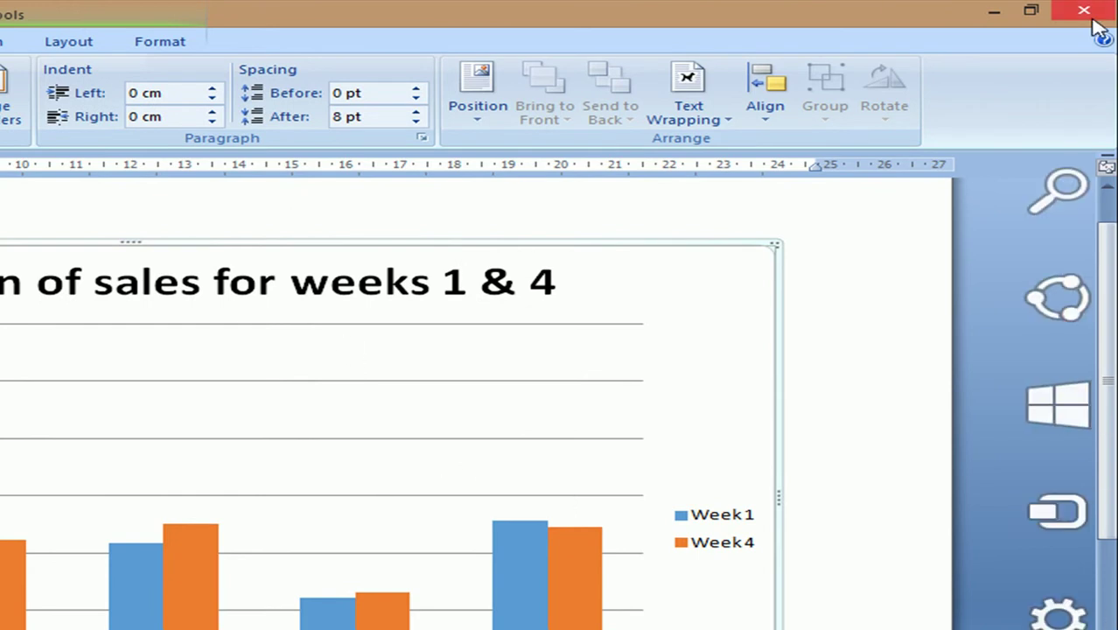